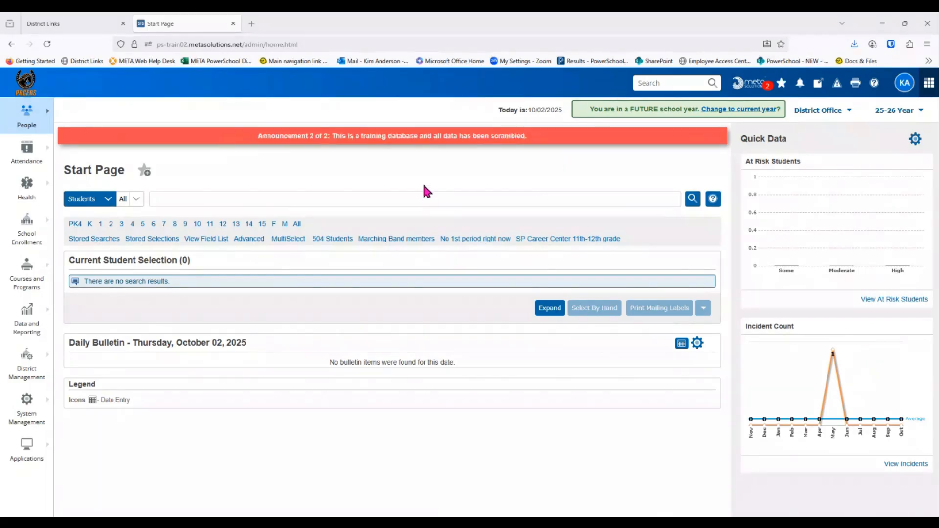
click(874, 82)
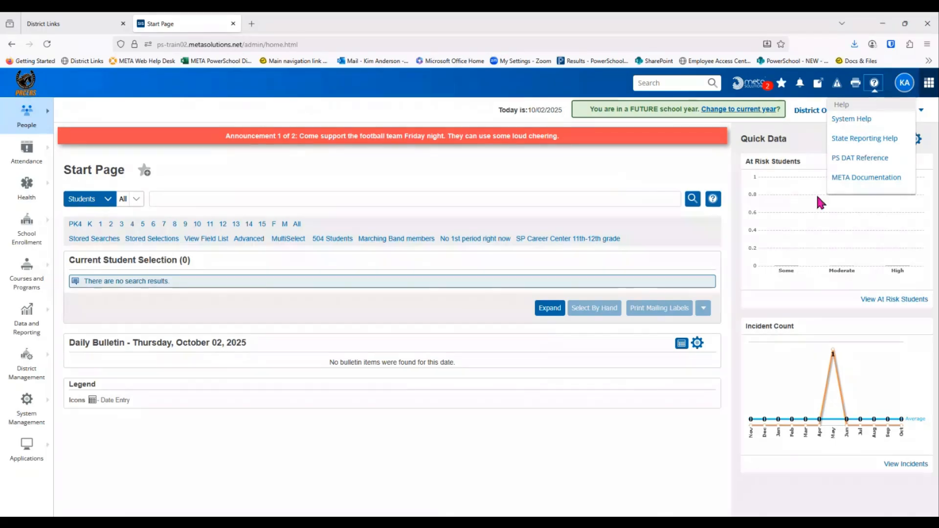
click(403, 177)
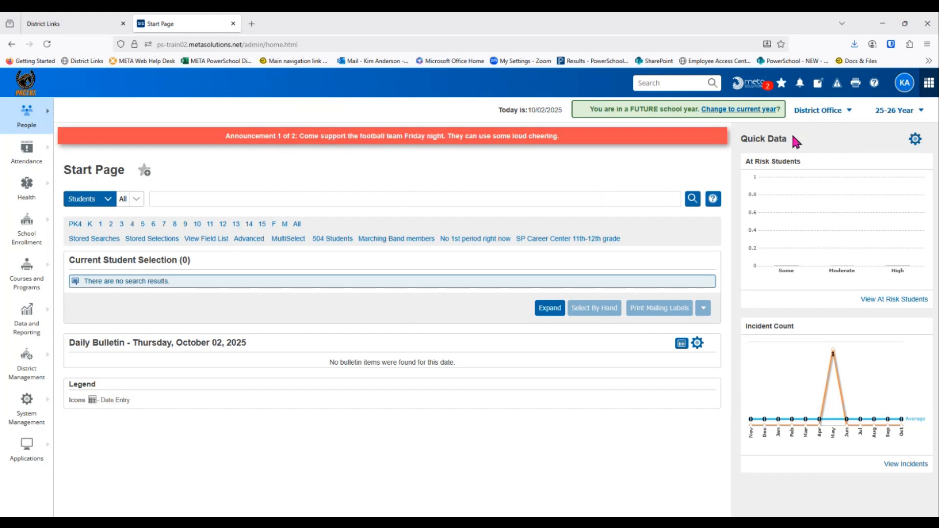
Step: Switch the school to META High School and select its grade 10 students
click(843, 112)
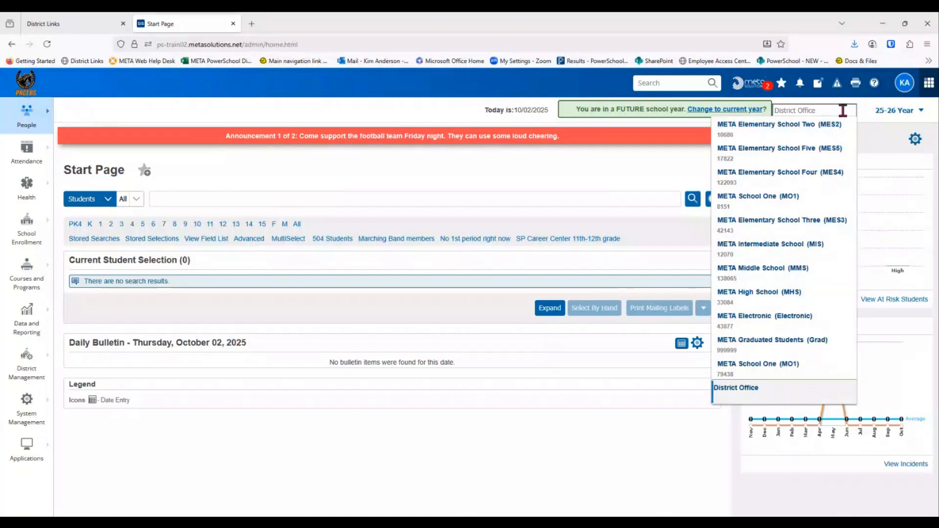
click(757, 296)
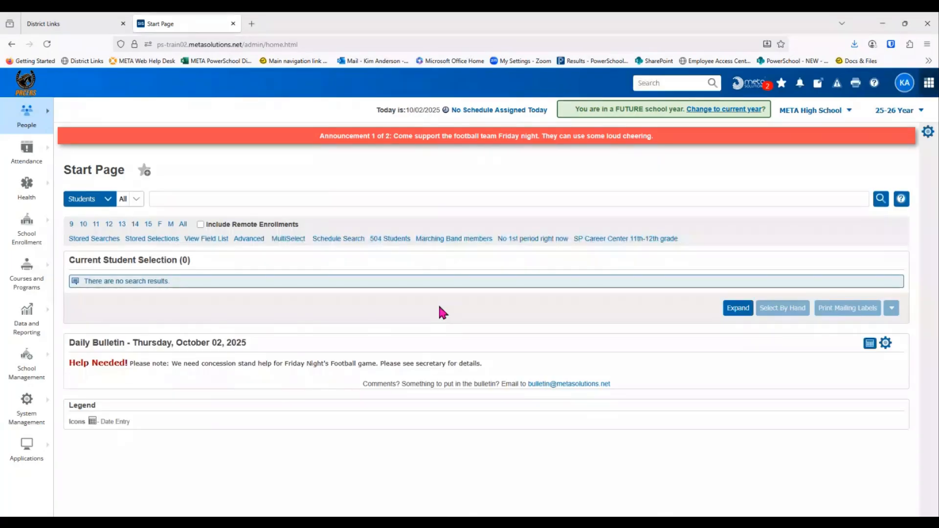
click(83, 224)
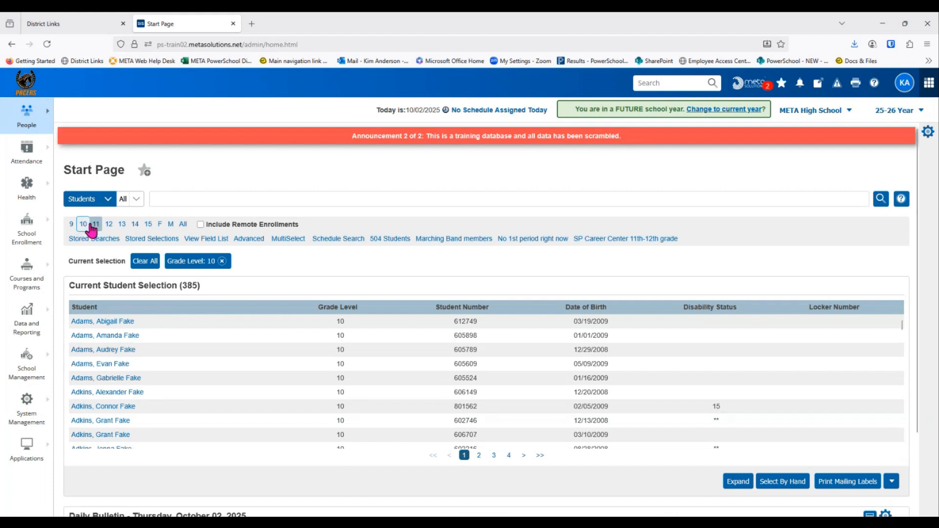
Step: Narrow the current student selection with the disability field search S_OH_STU_FD_X.disability>0
click(201, 239)
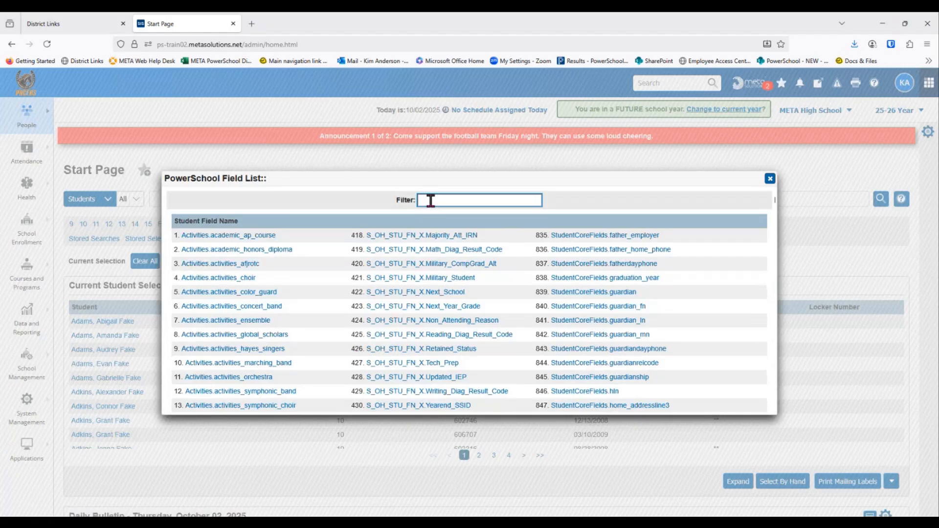
text(disability)
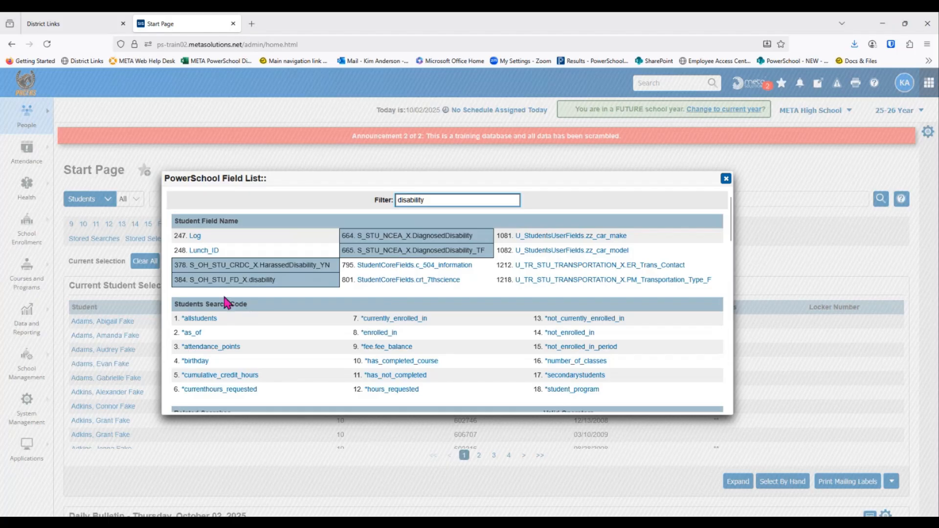
click(272, 281)
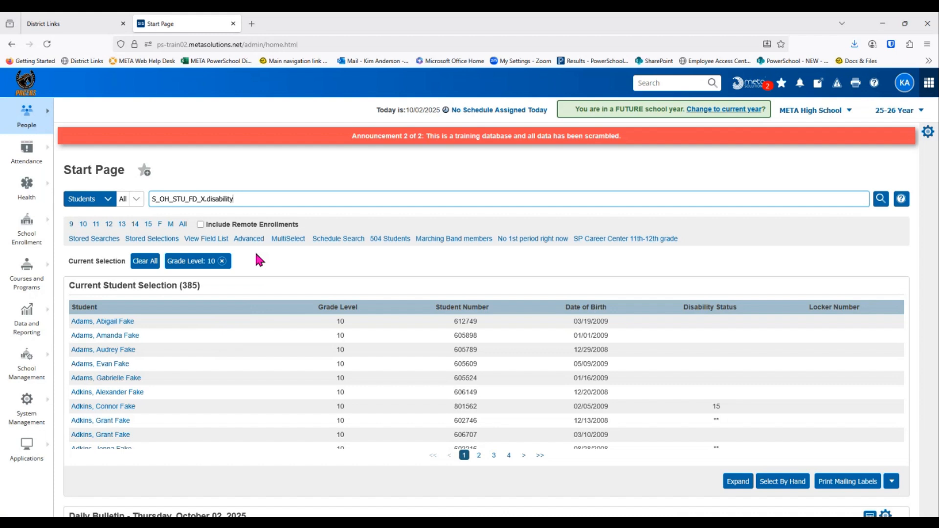
text(>)
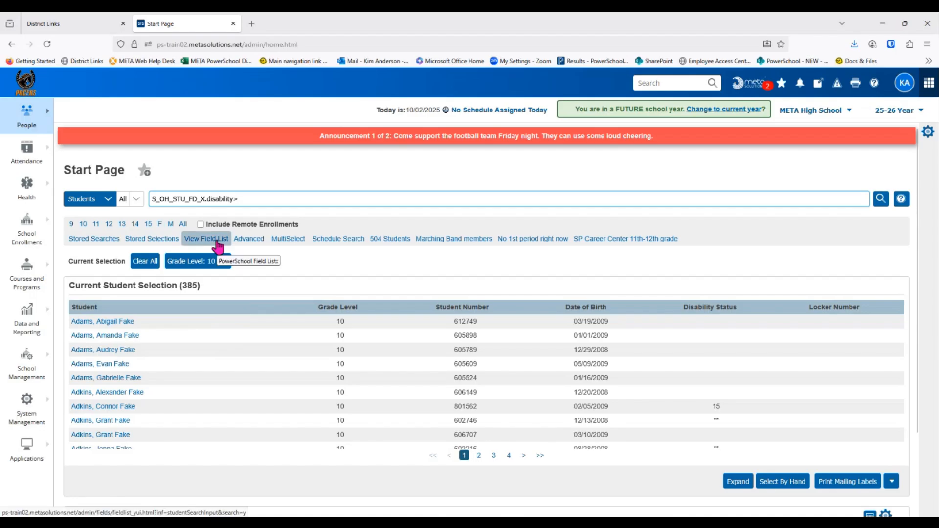
text(0)
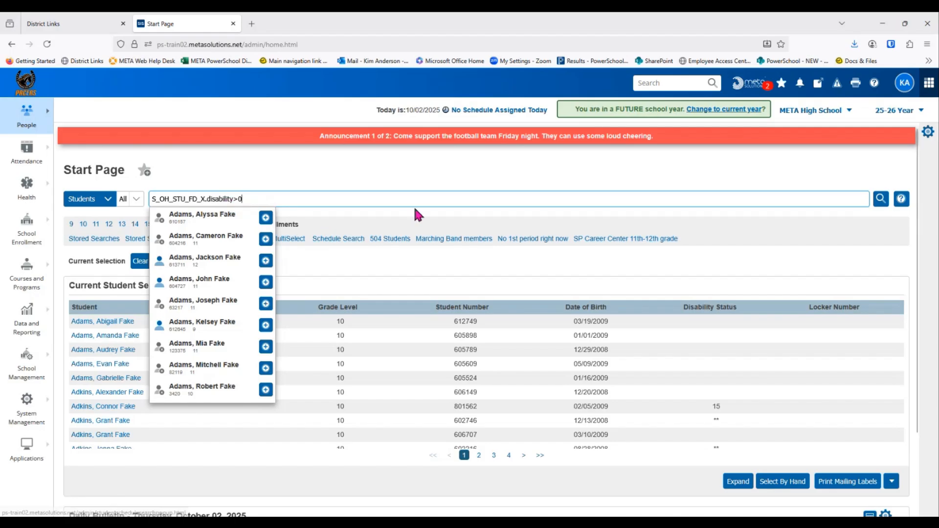
click(877, 200)
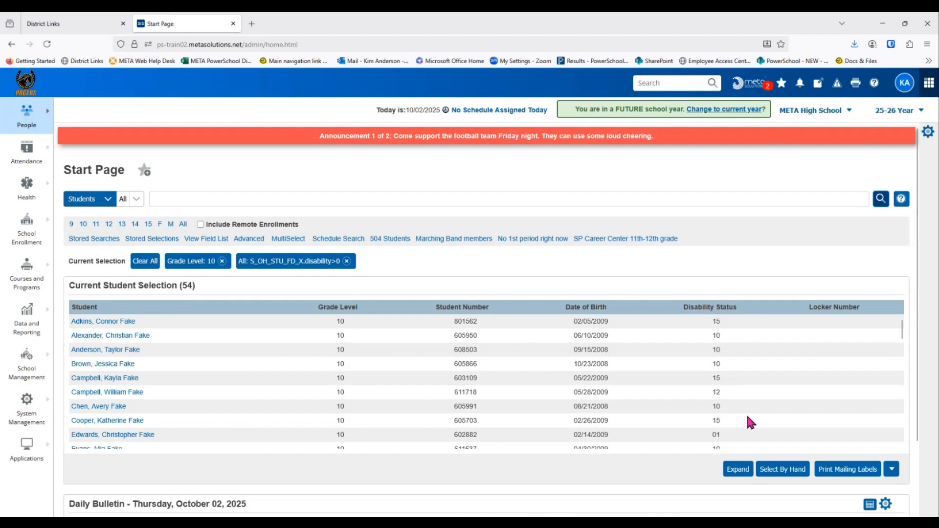
Step: Look through the filtered students and open the Custom Student List report for them
scroll(737, 395, down, 6)
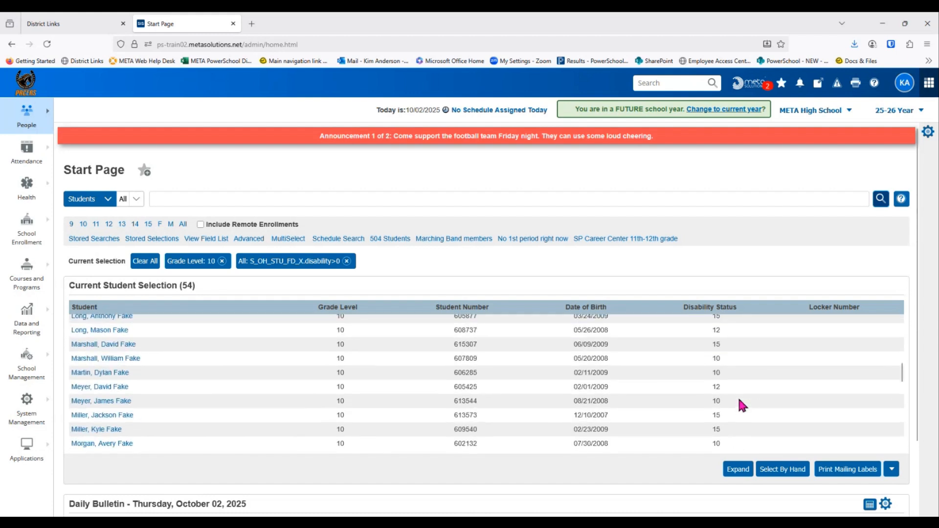
scroll(739, 399, down, 4)
scroll(739, 399, up, 4)
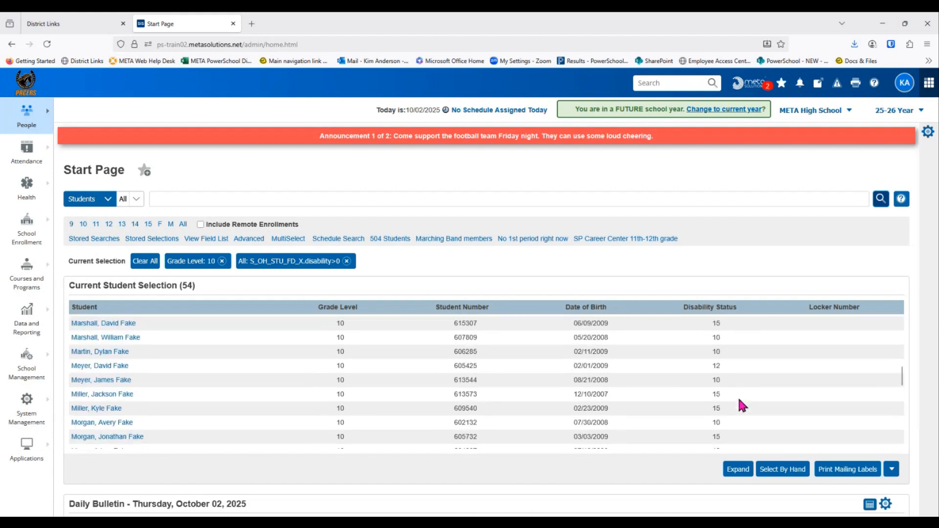
scroll(739, 400, up, 6)
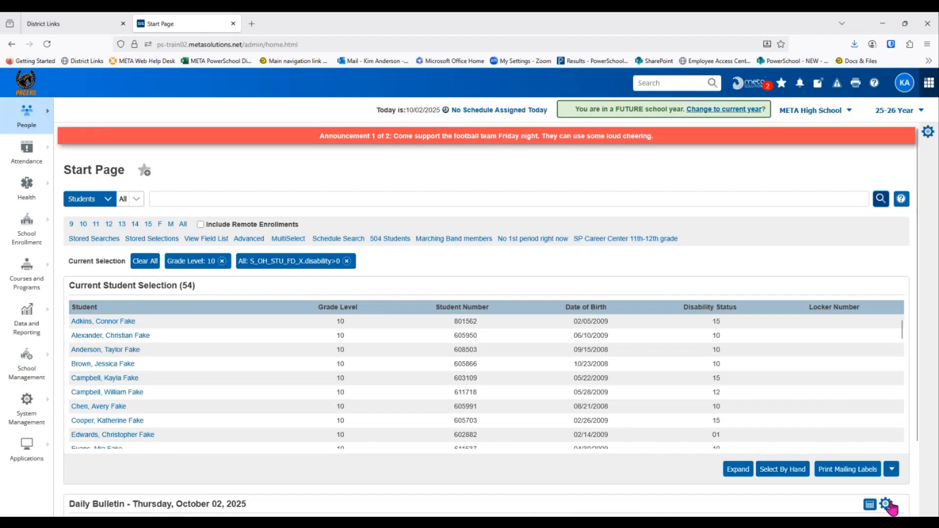
click(891, 469)
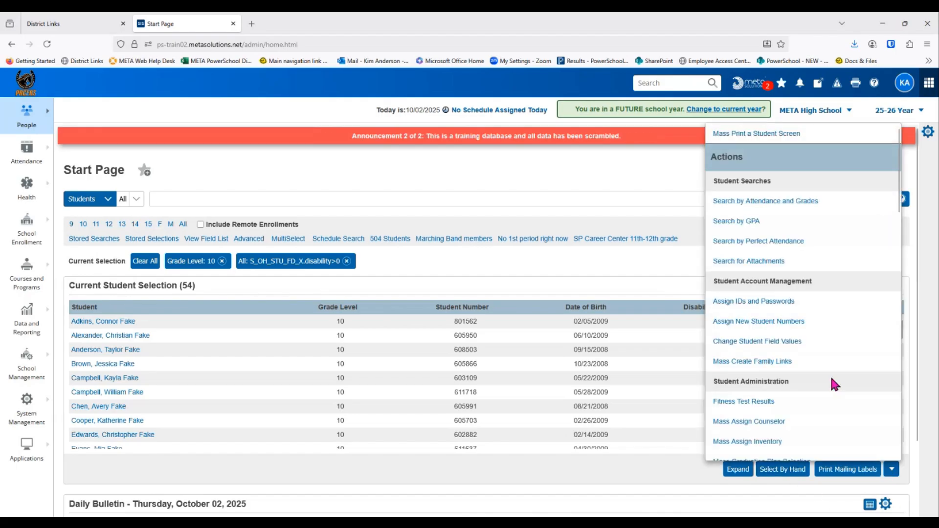
scroll(795, 358, down, 3)
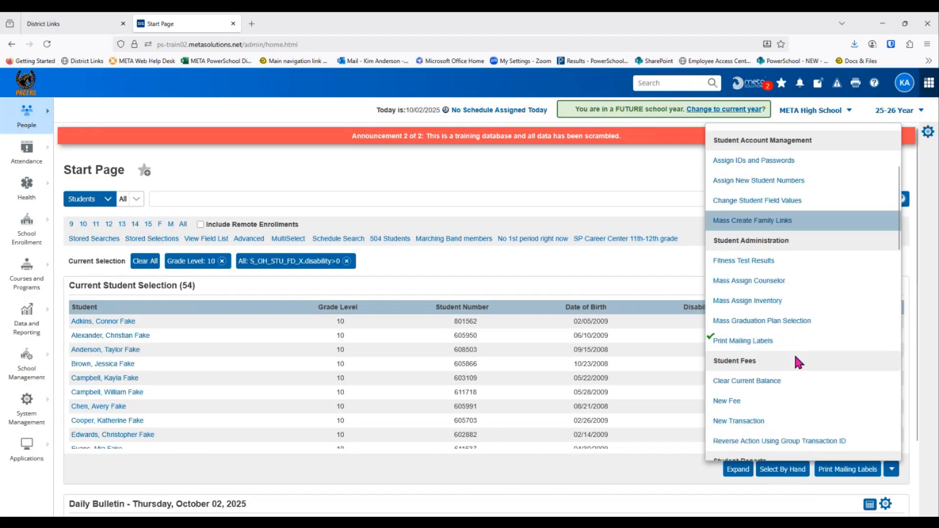
scroll(795, 362, down, 2)
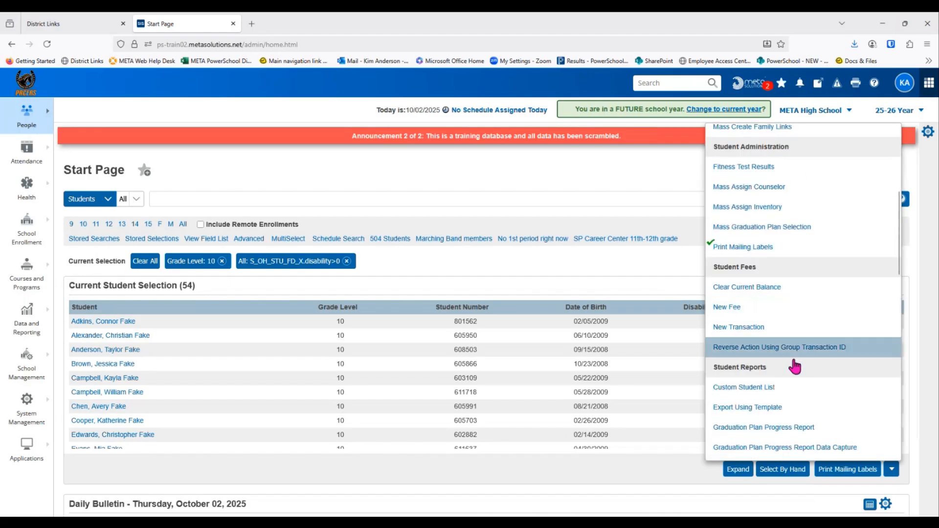
click(734, 388)
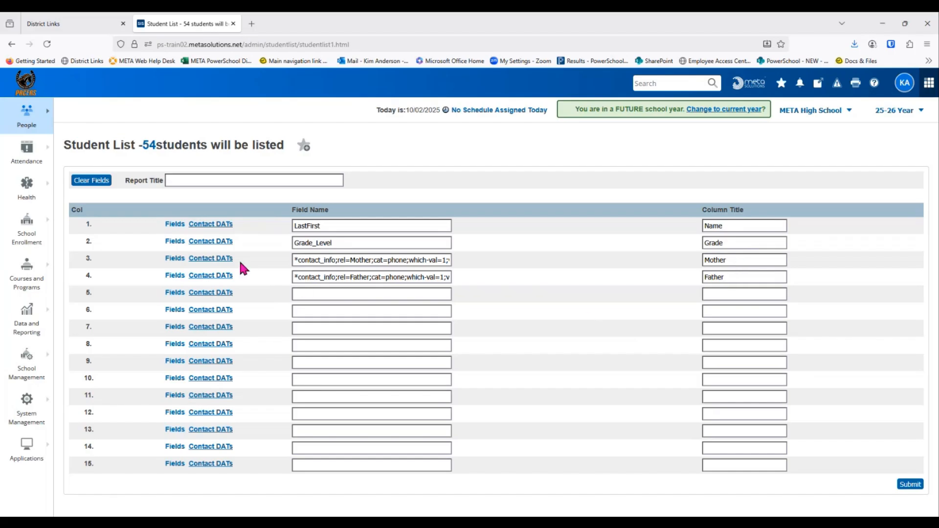
Step: Set the report's column 1 field to First_Name and its column 2 field to Last_Name
click(174, 225)
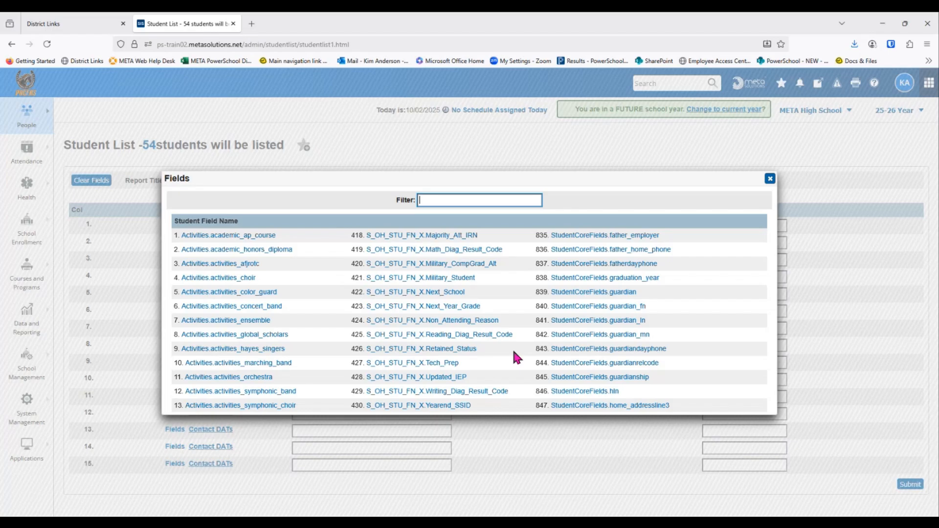
text(first)
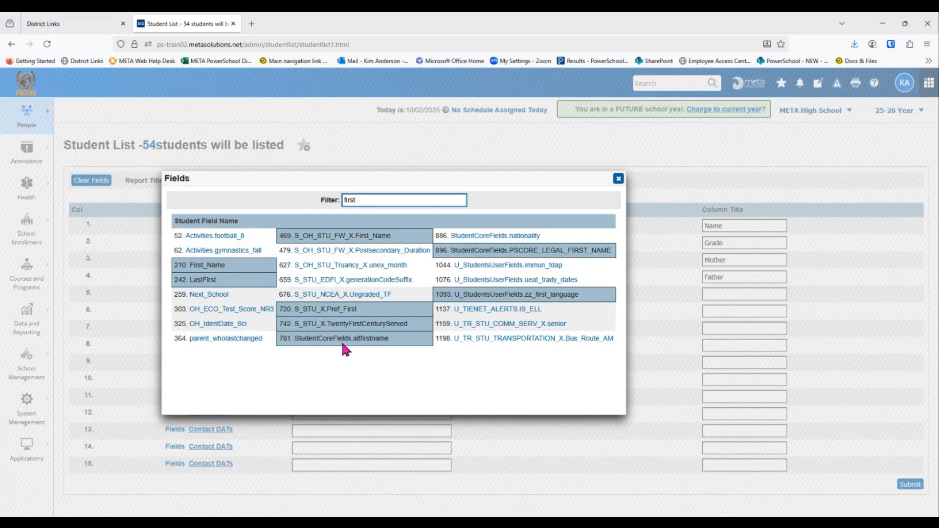
click(214, 266)
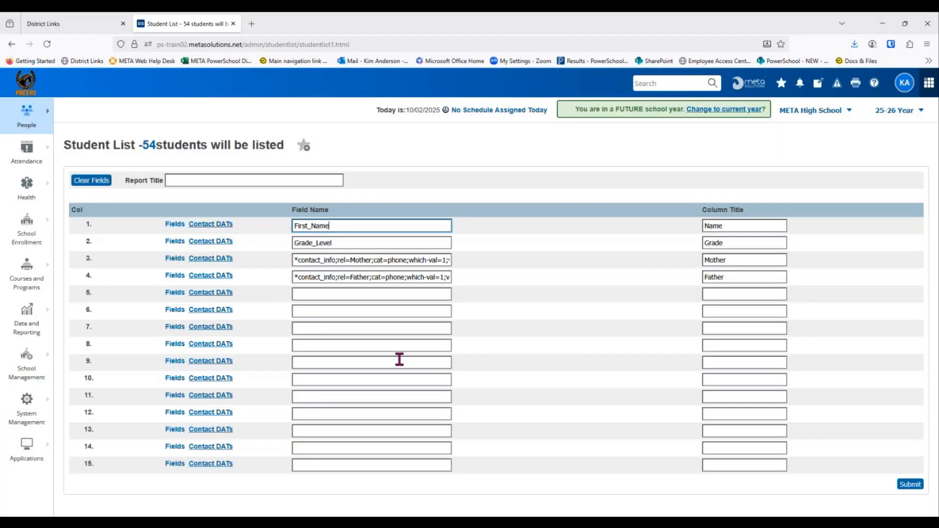
click(174, 241)
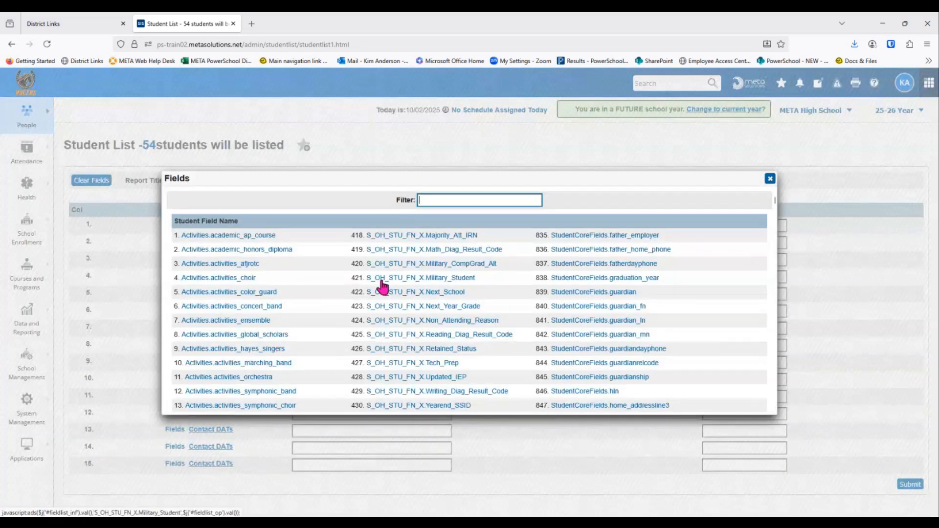
text(last)
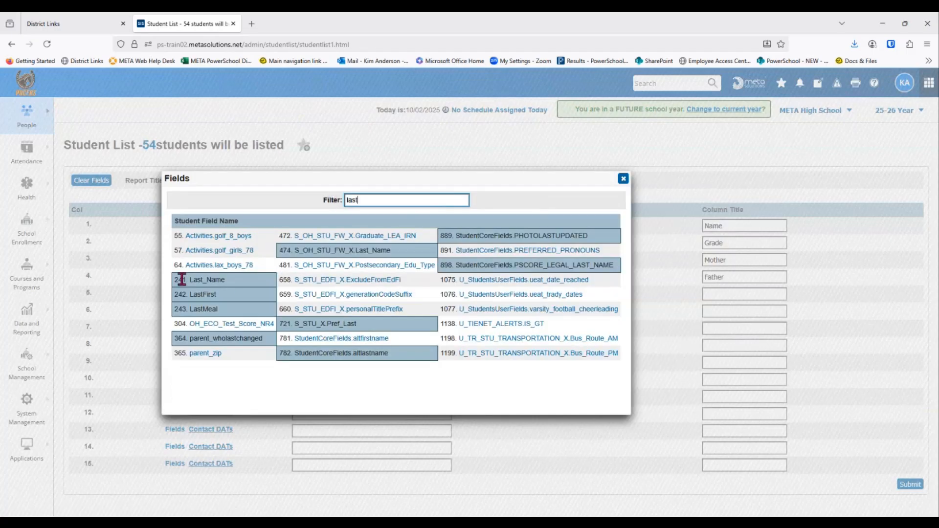
click(216, 281)
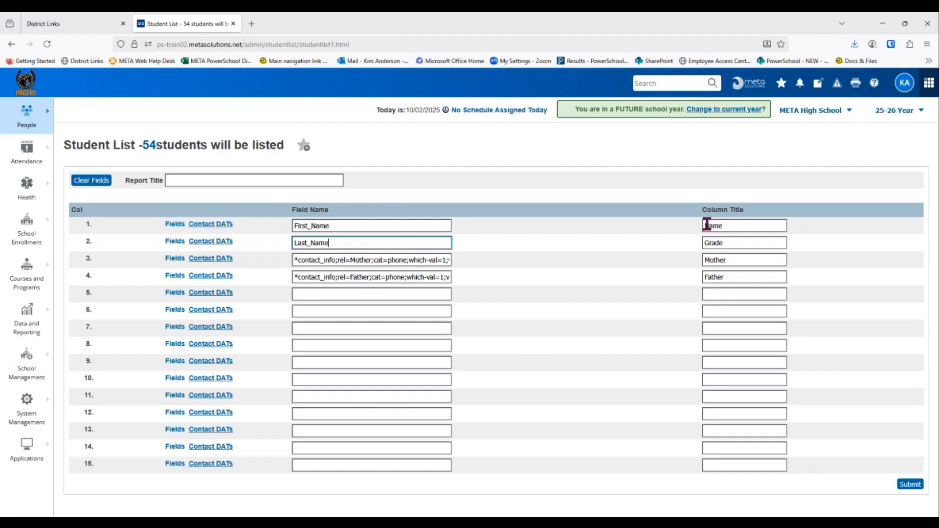
Step: Title column 1 "First Name" and column 2 "Last Name"
click(724, 226)
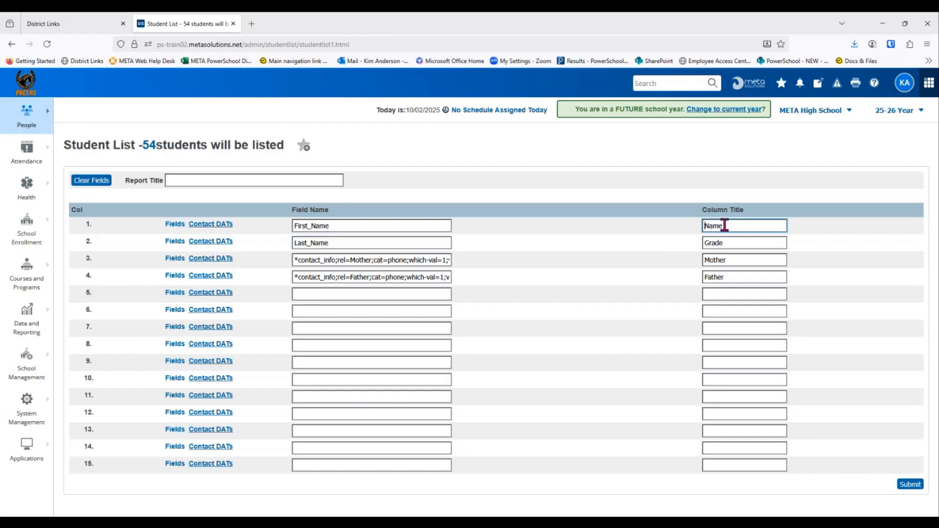
text(Last)
key(BackSpace)
key(BackSpace)
key(BackSpace)
key(BackSpace)
key(BackSpace)
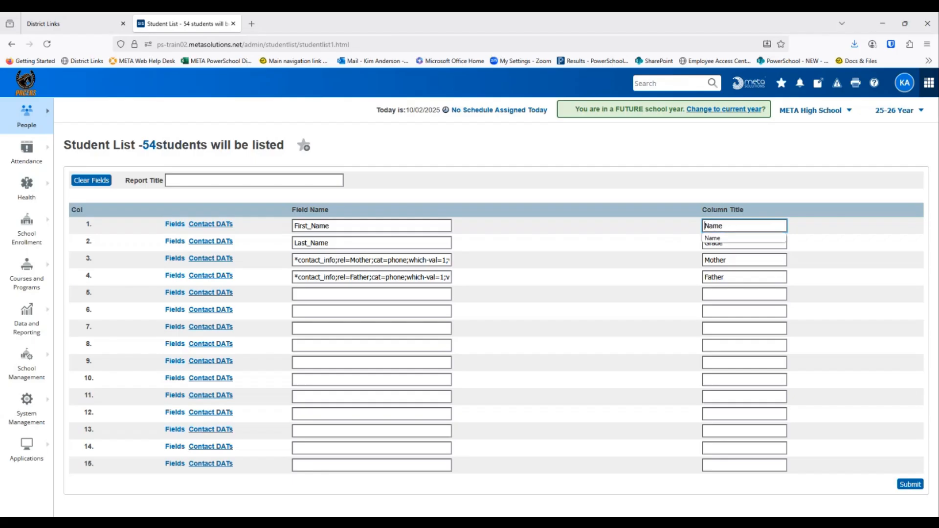
text(First)
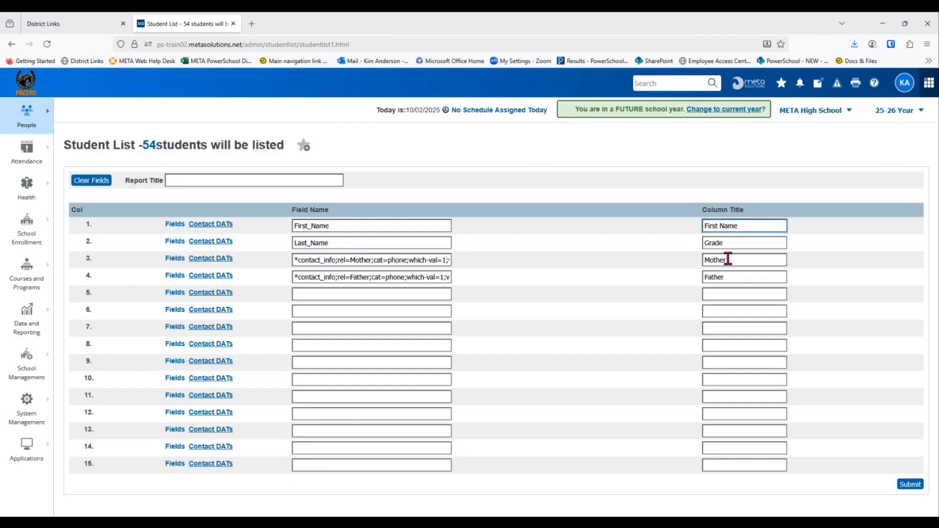
drag(729, 243, 703, 244)
text(Last Name)
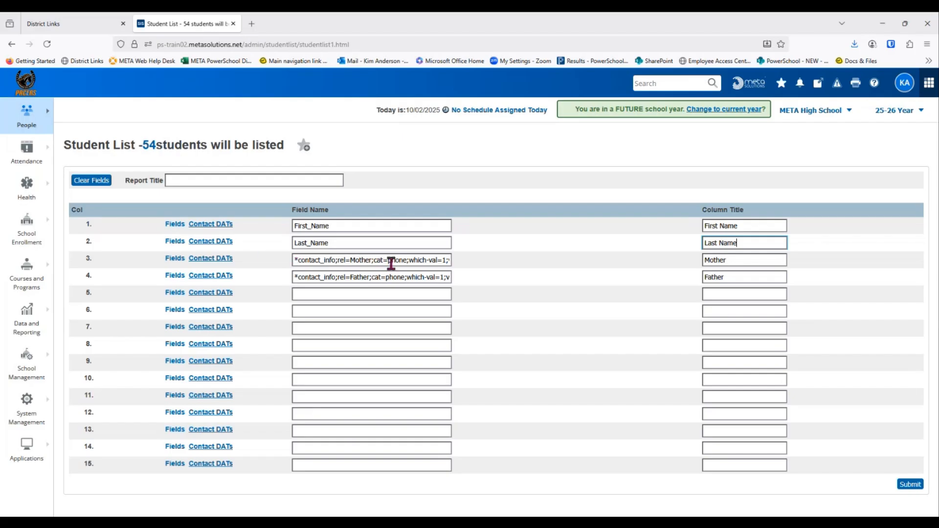
click(204, 261)
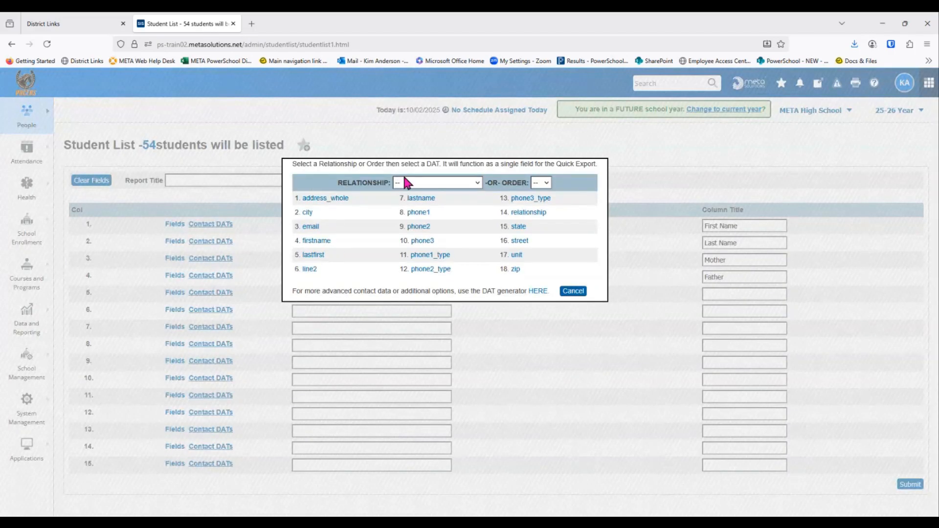
click(476, 183)
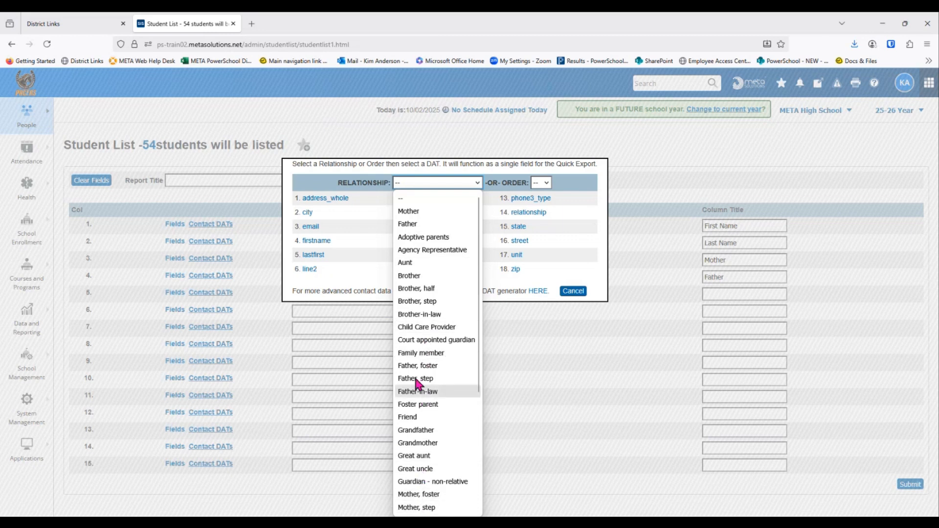
click(417, 208)
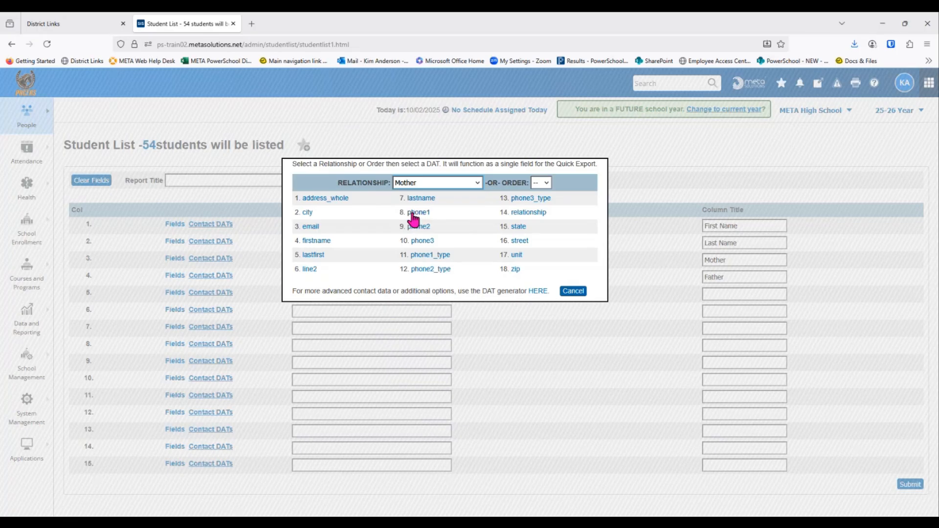
click(573, 291)
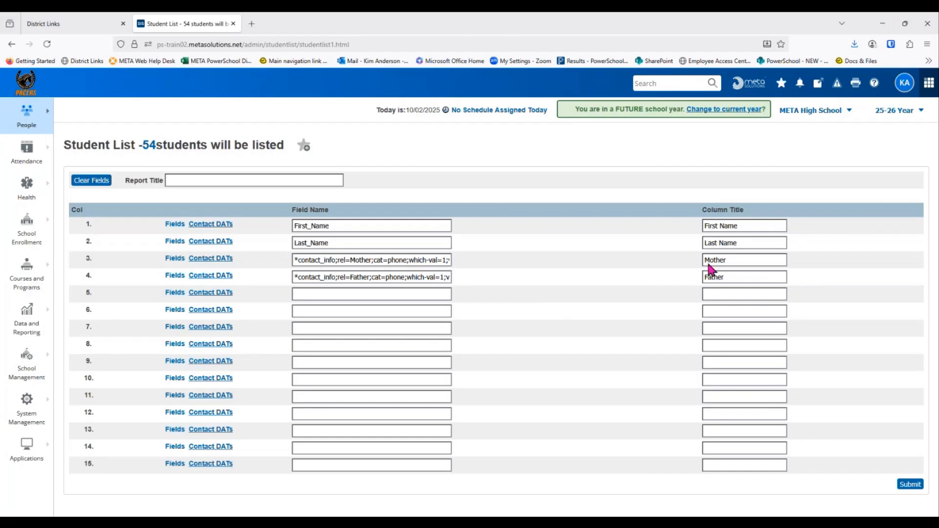
Step: Change the title of column 3 to "Mother's Phone"
click(738, 261)
text(Phone)
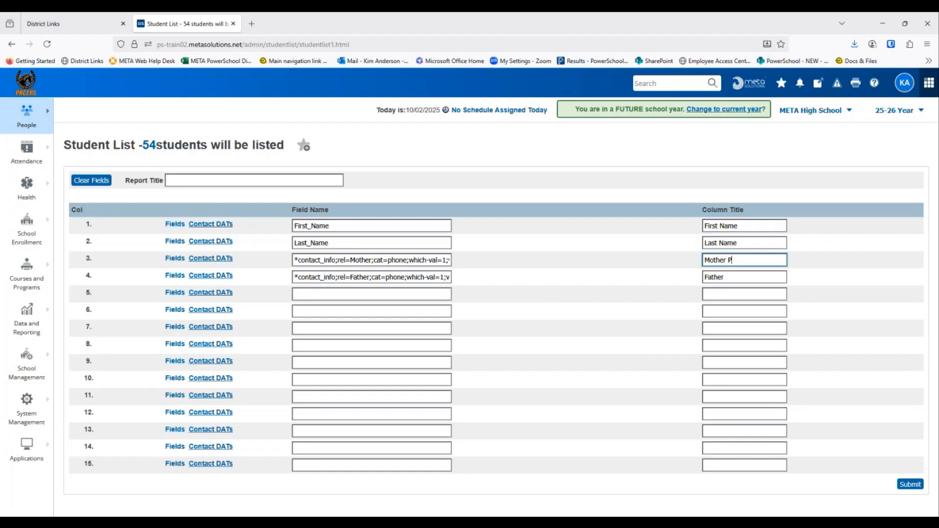
key(BackSpace)
key(BackSpace)
key(BackSpace)
key(BackSpace)
key(BackSpace)
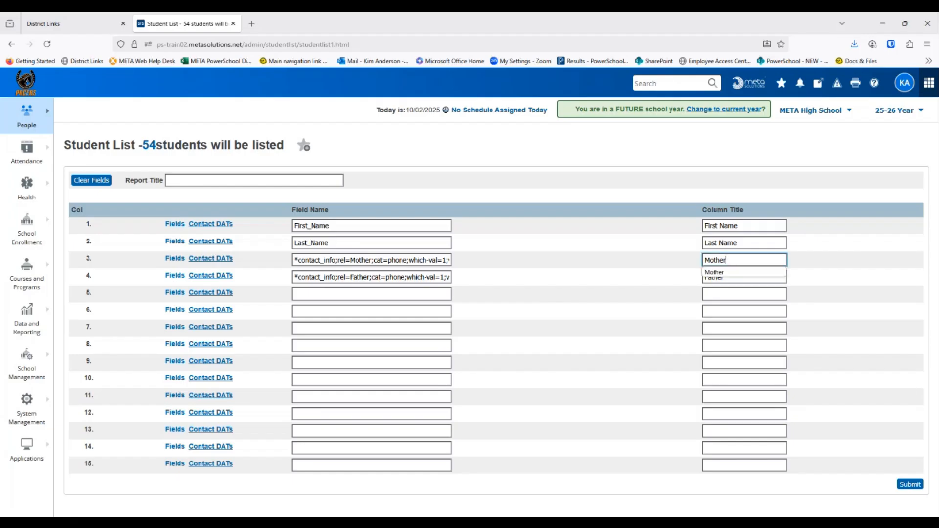
text('s Phone)
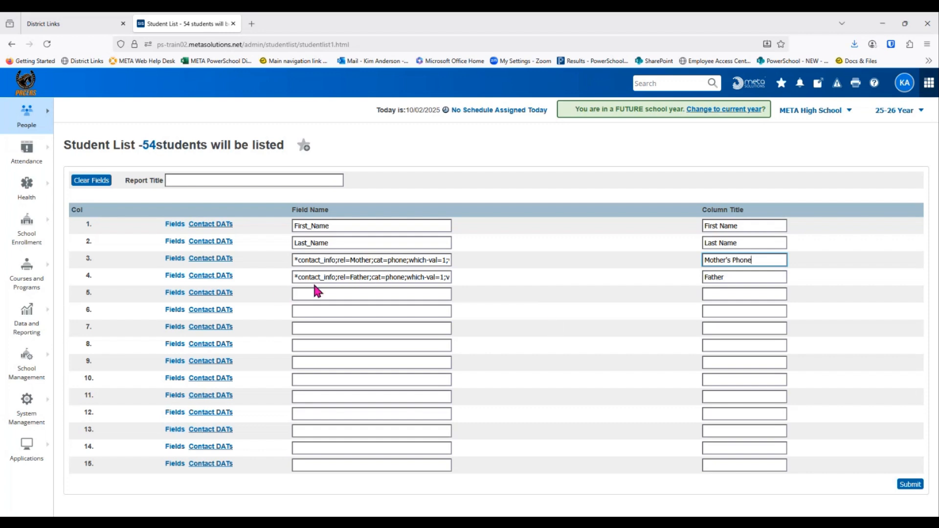
click(212, 277)
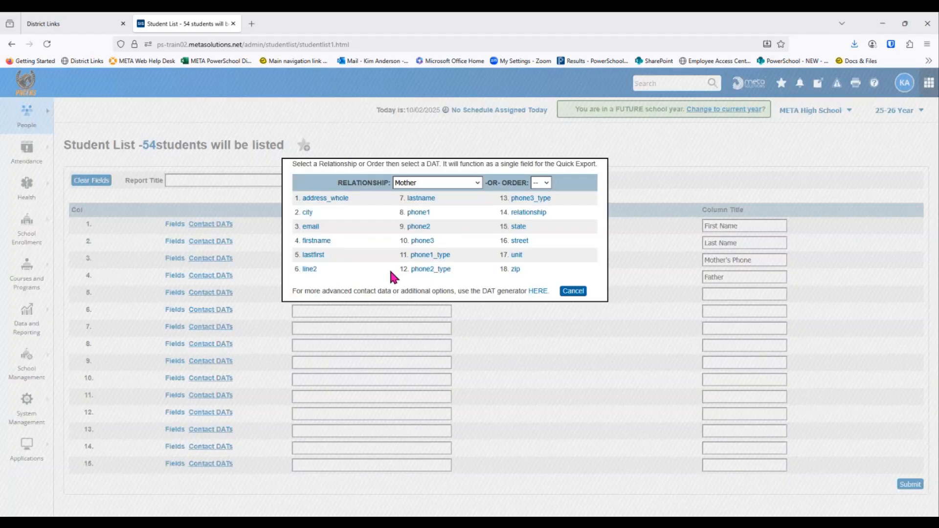
click(466, 184)
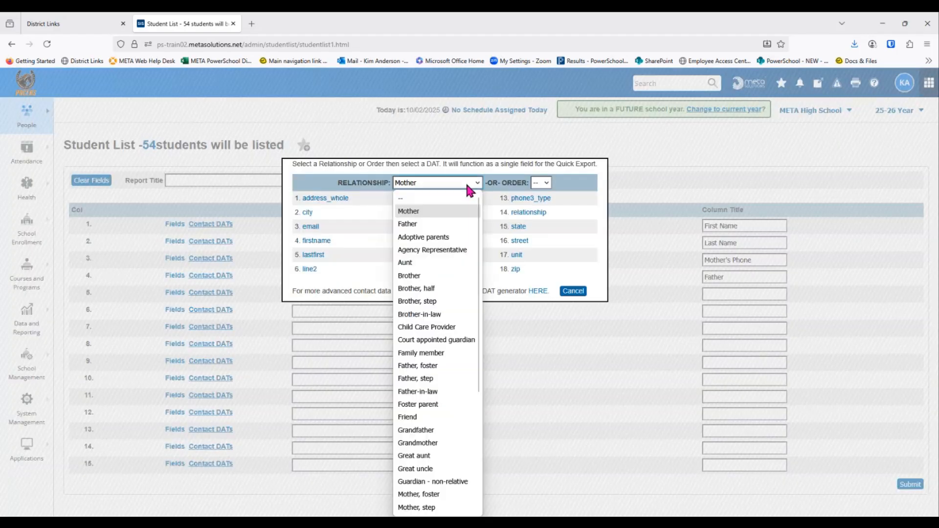
click(416, 224)
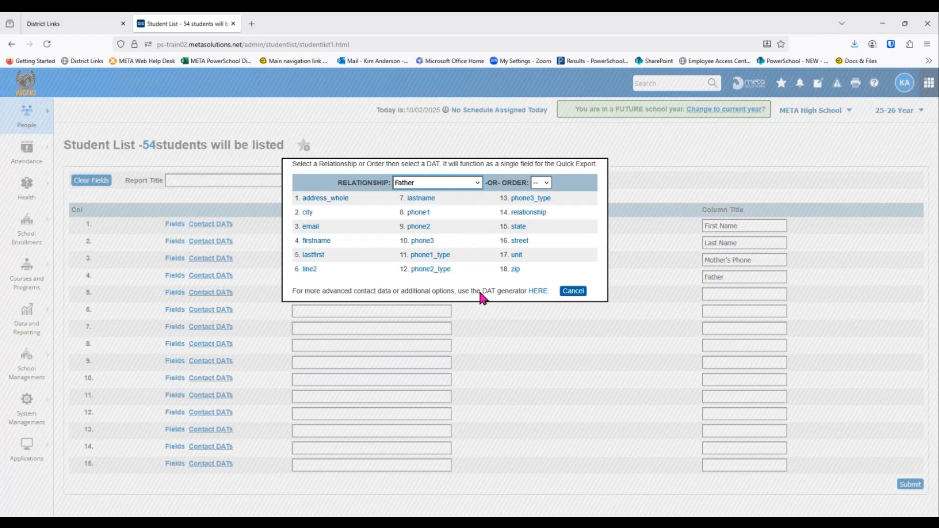
click(572, 291)
Step: Change the title of column 4 to "Father's Phone"
click(727, 276)
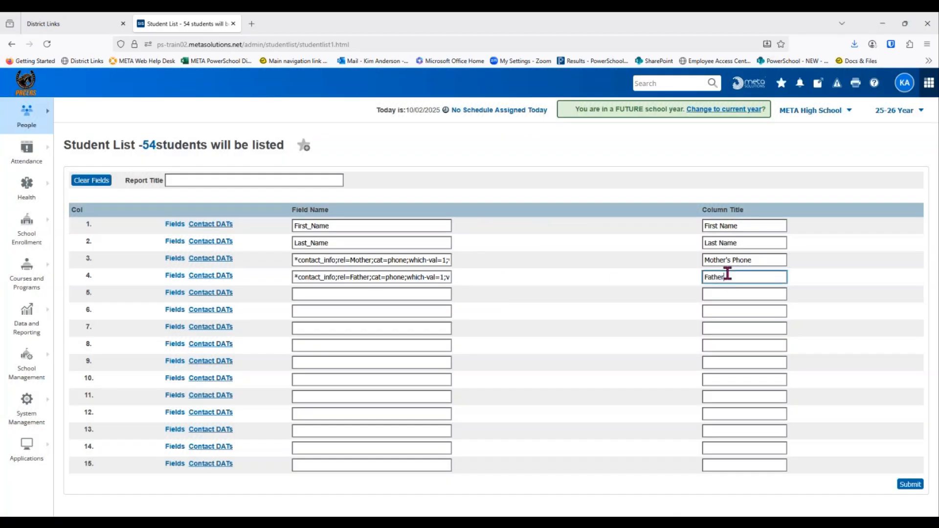
double_click(727, 274)
text('s)
key(BackSpace)
key(BackSpace)
text(Father's Phone)
Step: Title the report "Student List for Field Trip", submit it and look through the generated list
click(218, 181)
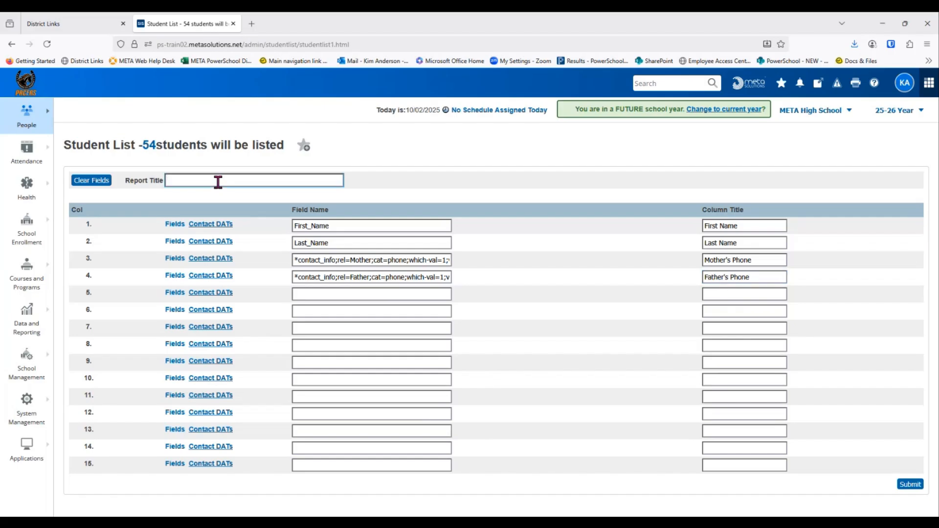
text(Student List for Field Trip)
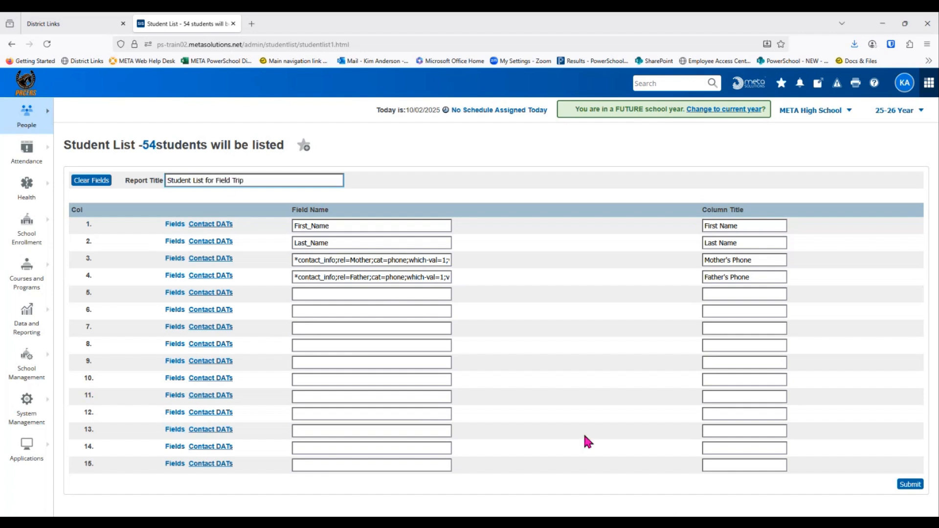
click(906, 485)
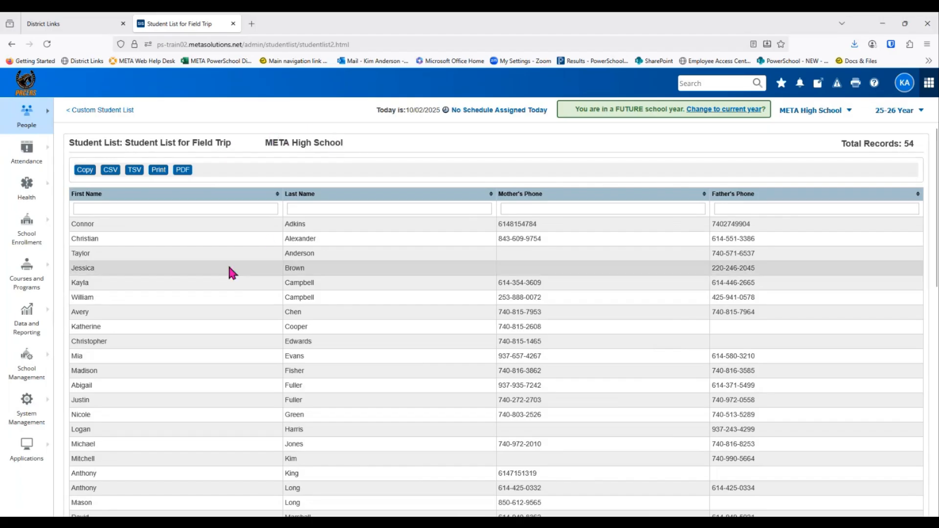
scroll(212, 458, down, 3)
scroll(210, 454, up, 3)
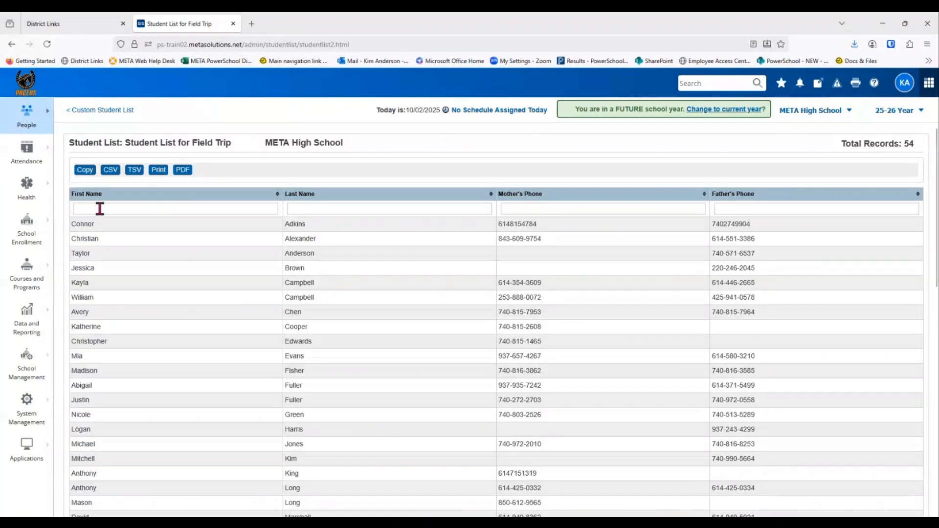
Step: Filter the generated list by a partial student first name and clear the filter again
click(151, 208)
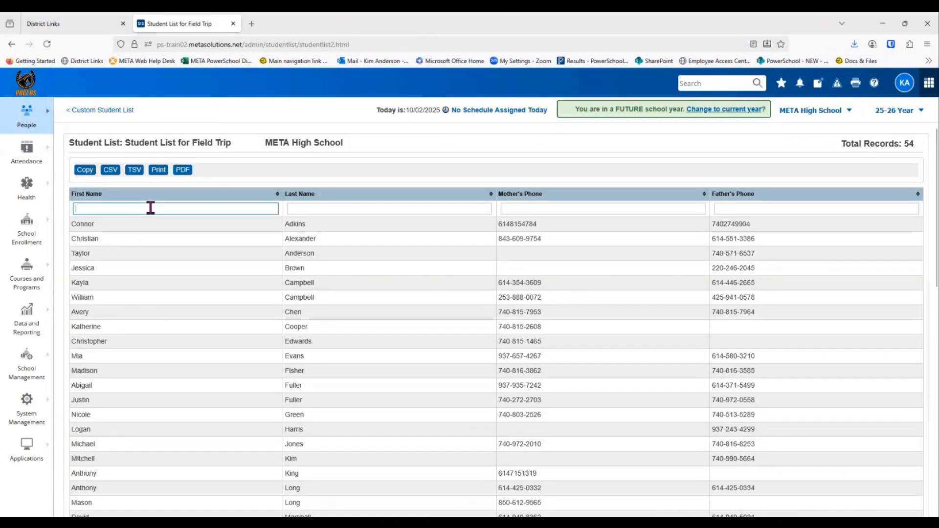
text(chris)
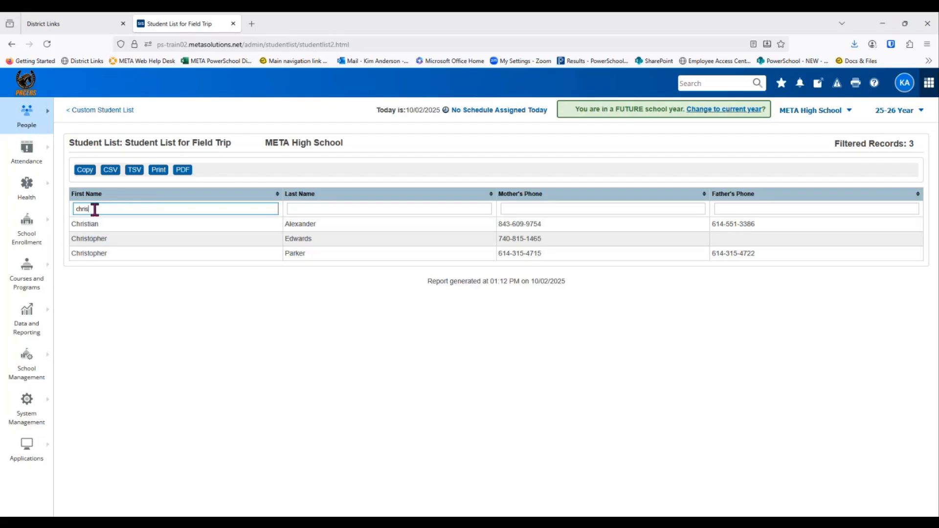
drag(94, 209, 60, 210)
key(BackSpace)
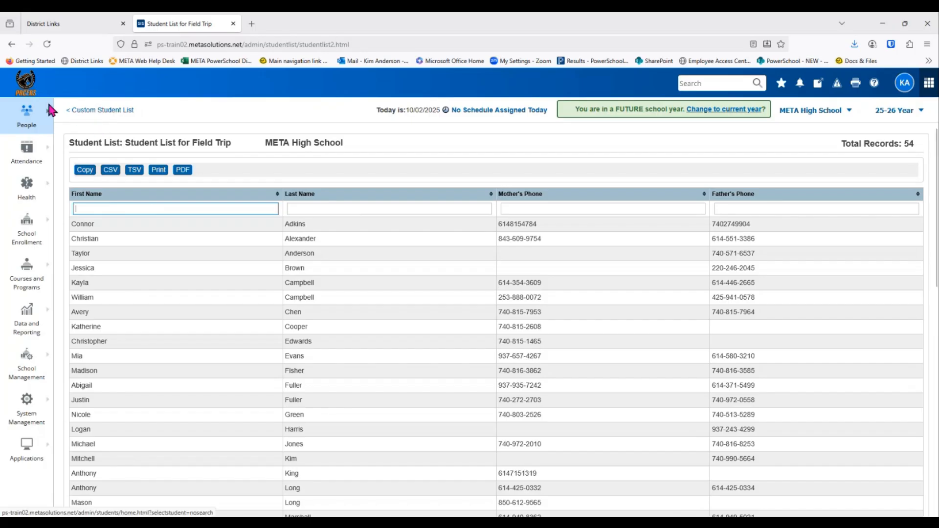
Step: Return to the Start Page and open Quick Student Export for the current student selection
click(26, 90)
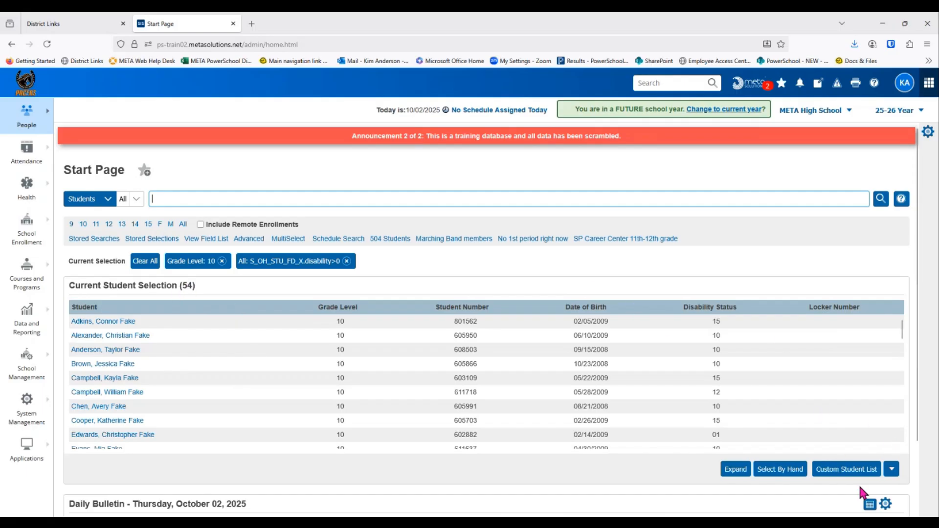
click(892, 470)
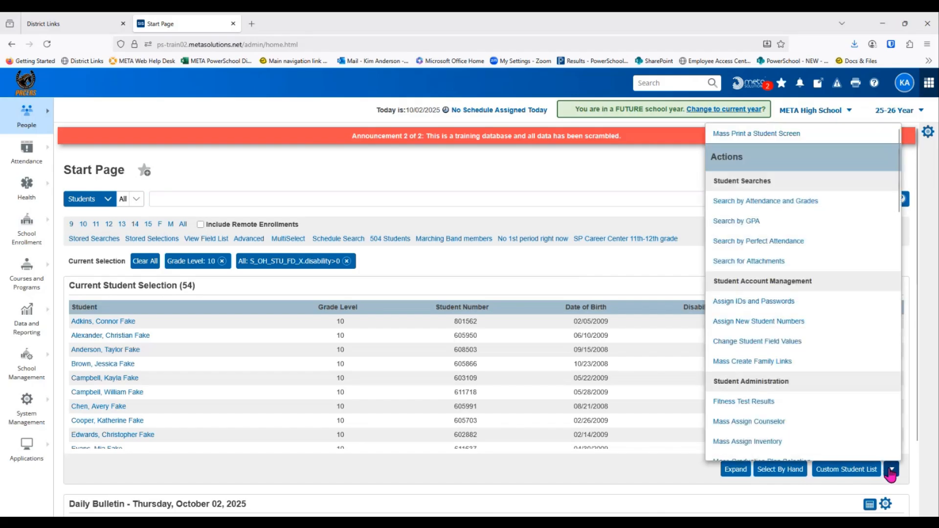
scroll(827, 406, down, 5)
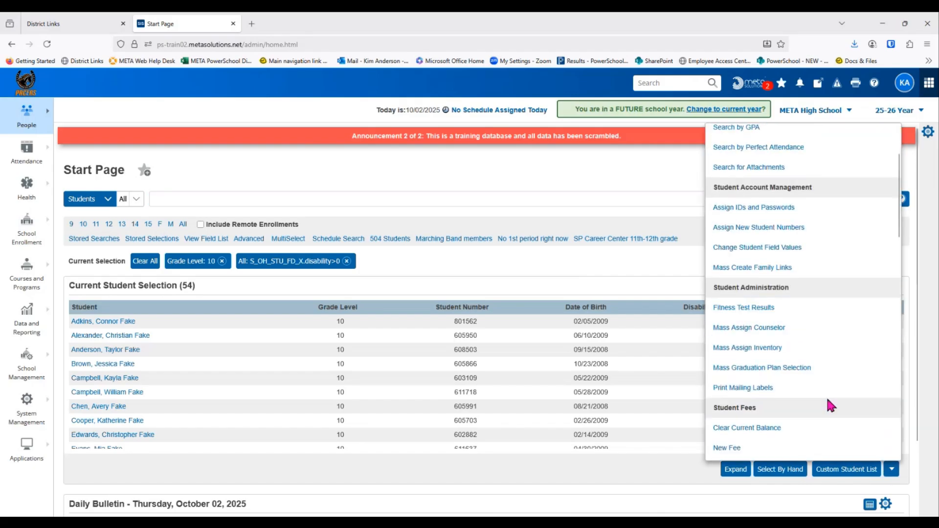
scroll(827, 406, down, 2)
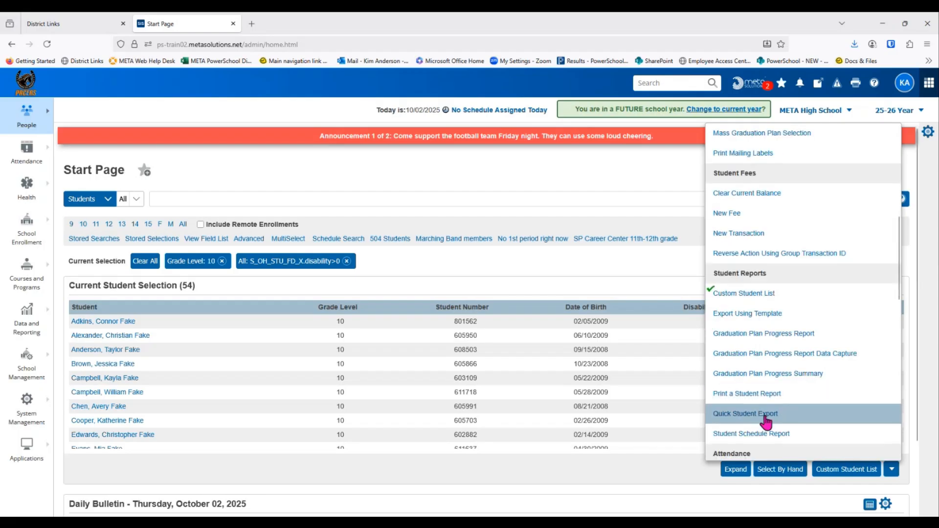
click(730, 415)
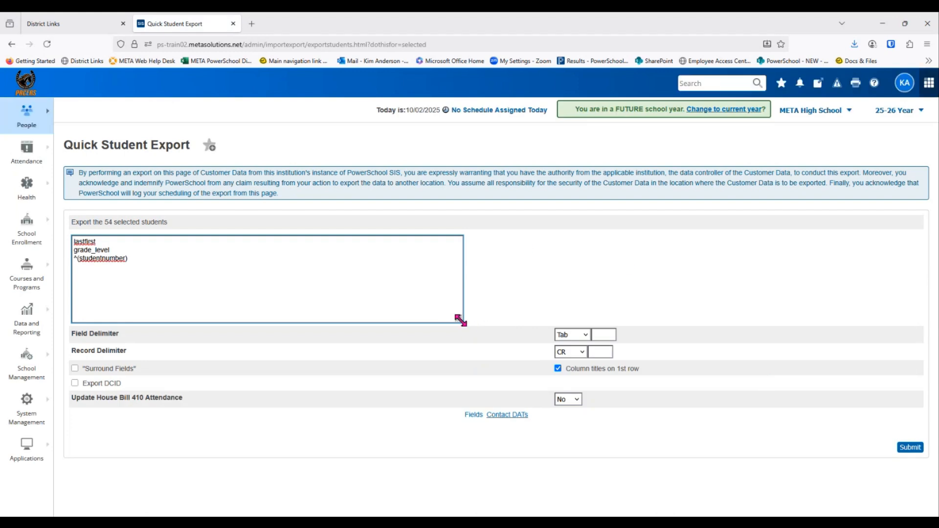
Step: Enlarge the export's field list box and place the cursor on the empty line below ^(studentnumber)
drag(460, 320, 467, 352)
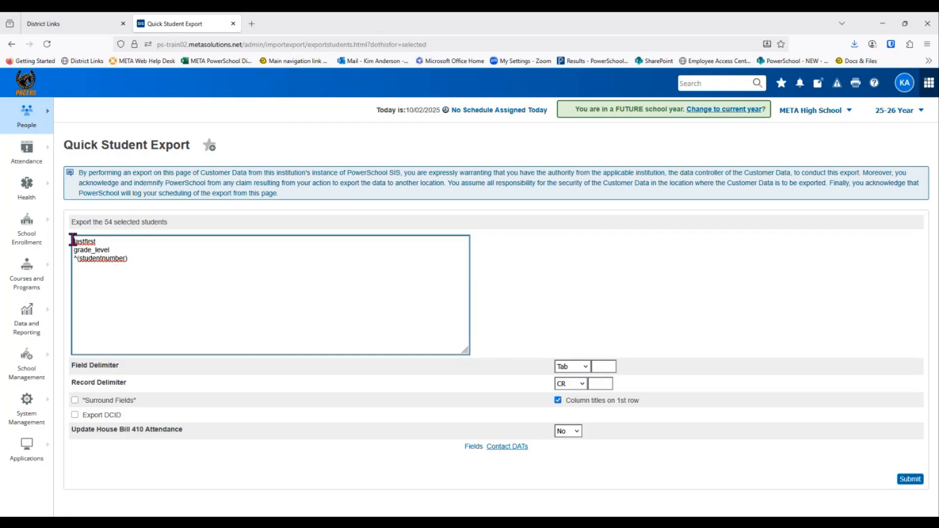
drag(74, 241, 157, 268)
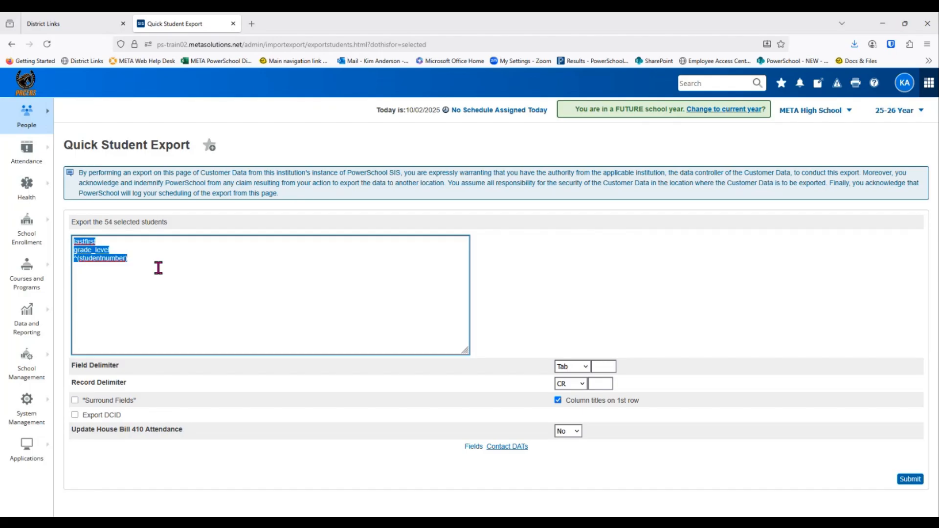
click(203, 294)
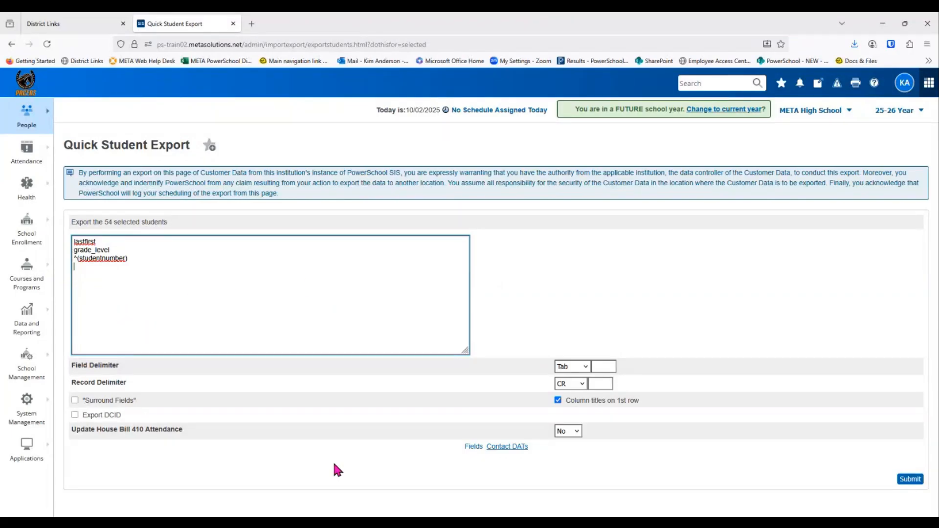
Step: Find the disability fields with the filter "disabilit" and add S_OH_STU_FD_X.disability to the export
click(474, 447)
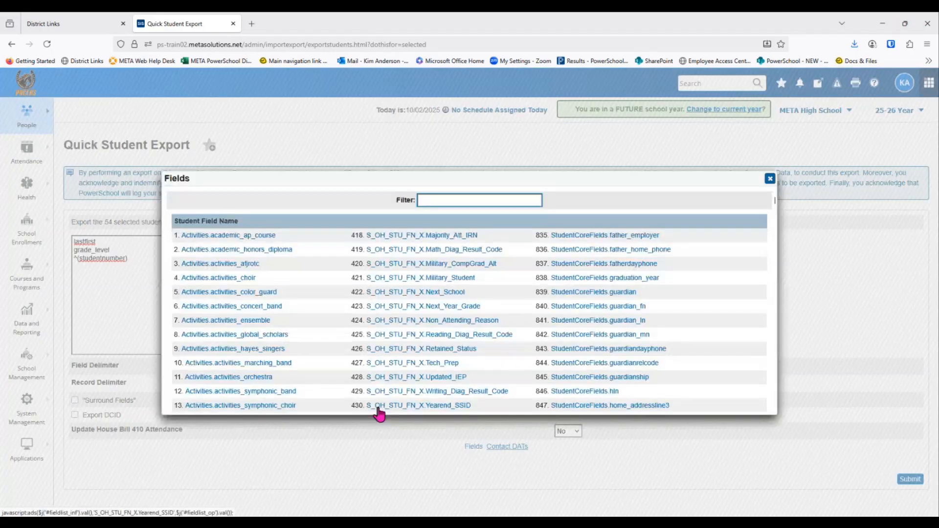
scroll(337, 333, down, 3)
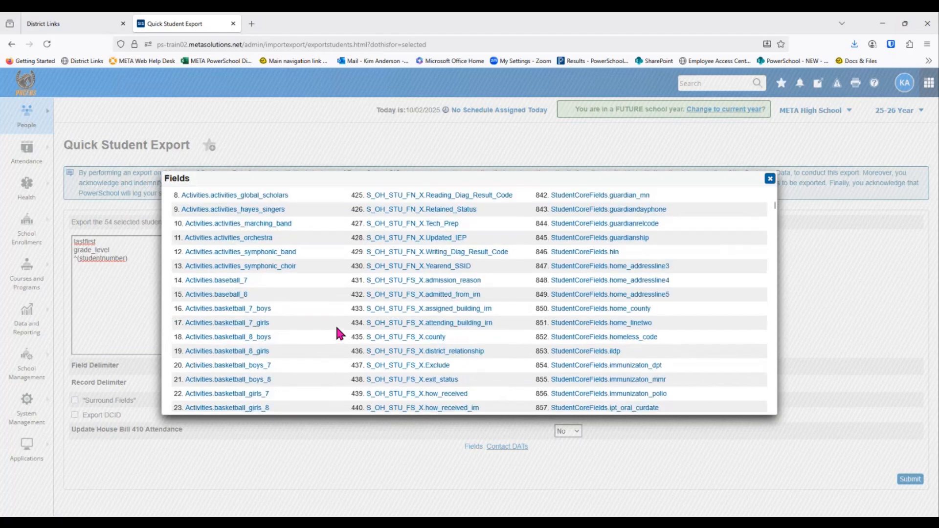
scroll(338, 333, up, 3)
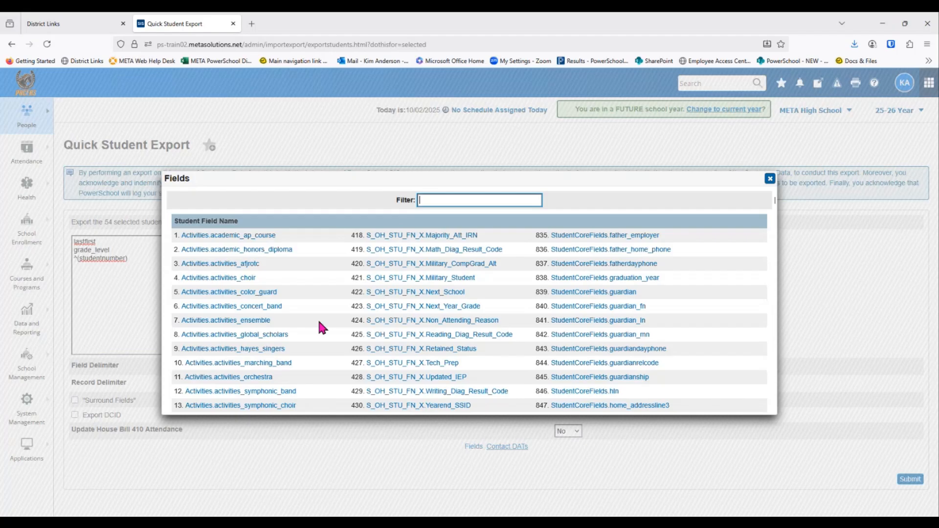
scroll(319, 322, down, 5)
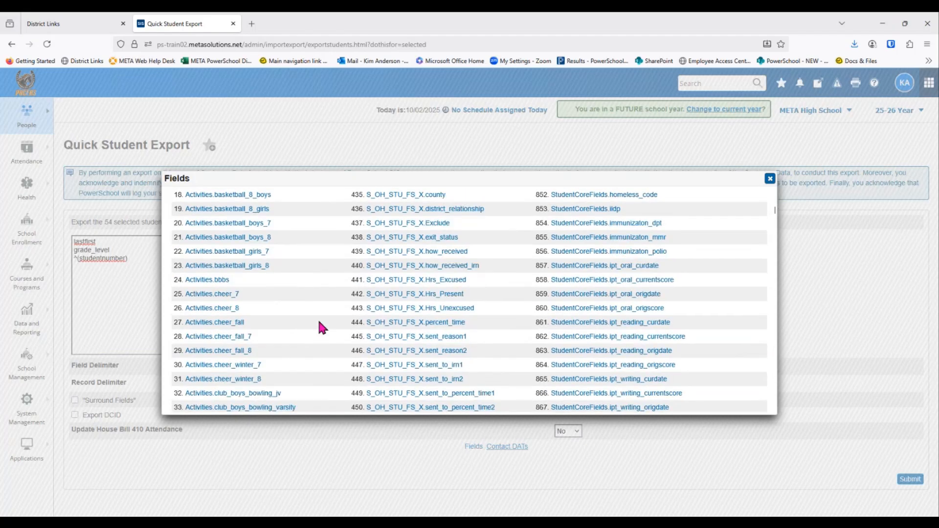
scroll(318, 318, up, 5)
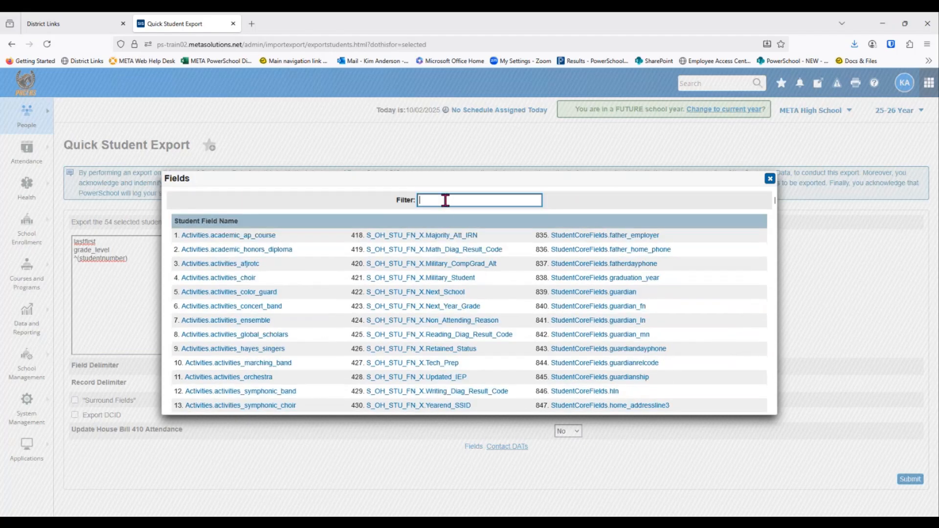
text(disabilit)
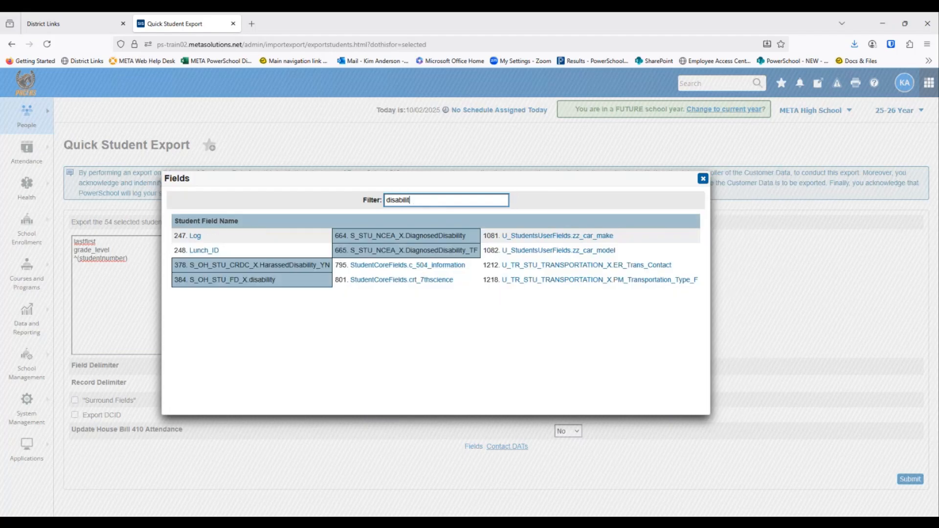
click(286, 281)
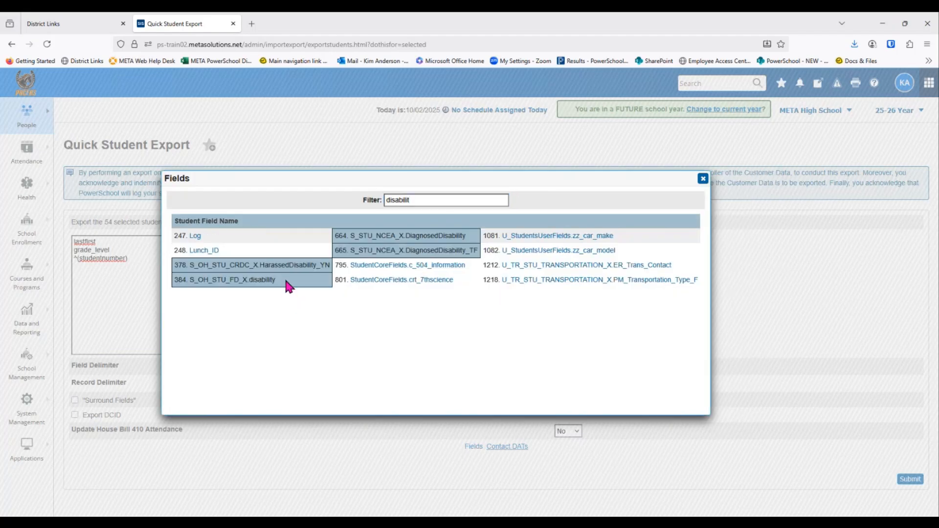
click(261, 282)
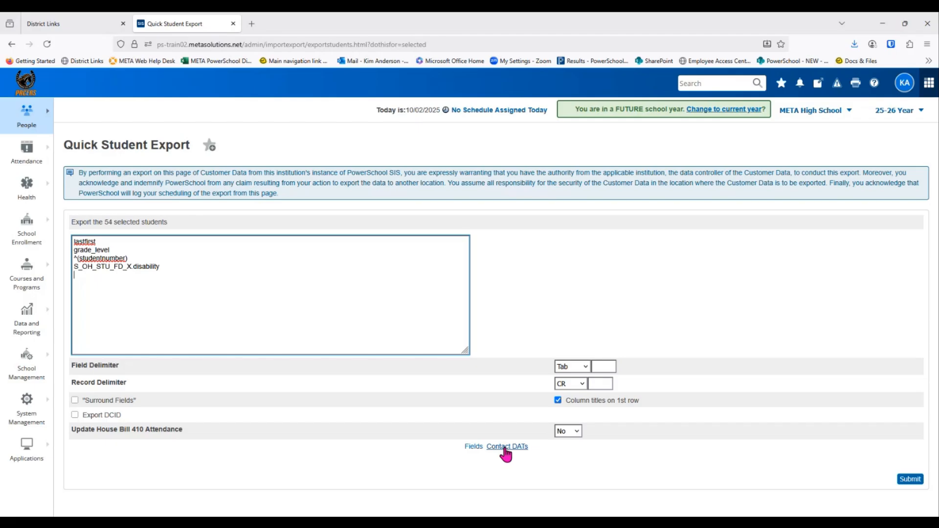
Step: Open the PS DAT Reference from the help resources and examine the available student and school information tags
click(874, 83)
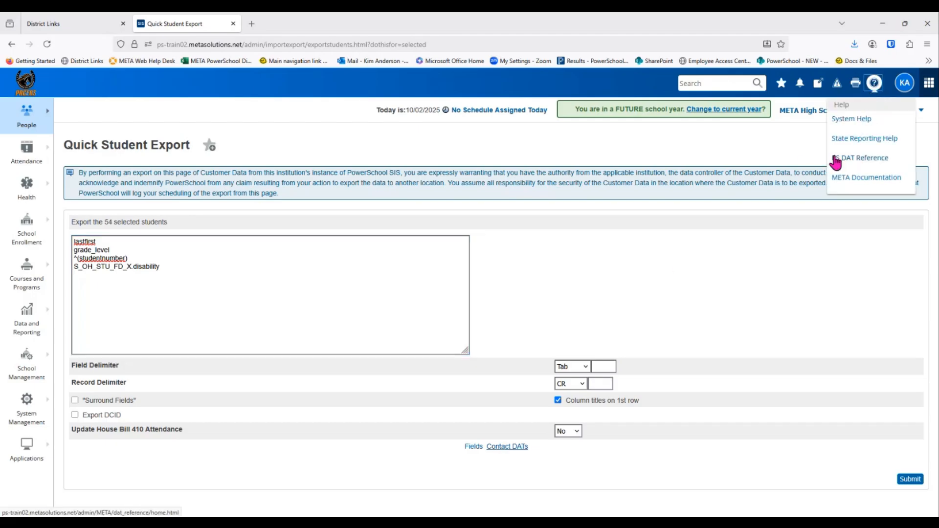
click(863, 162)
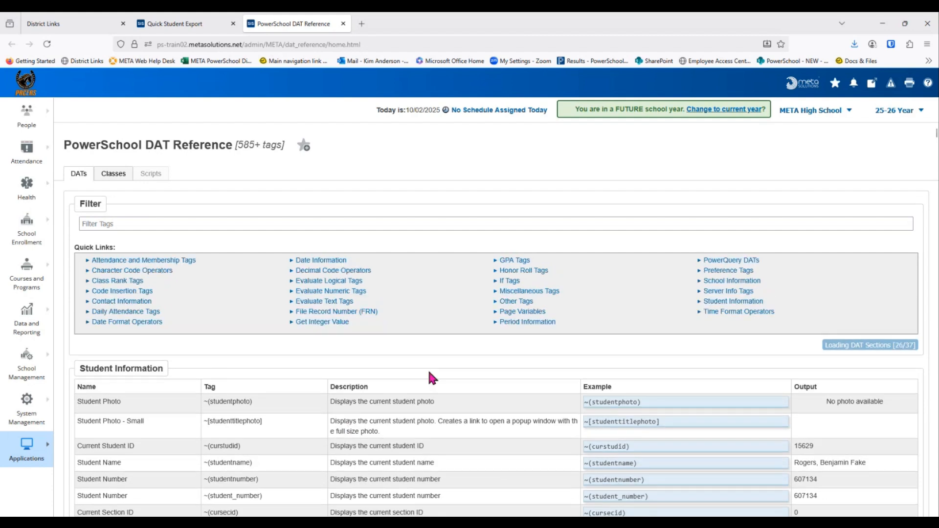
scroll(495, 423, down, 5)
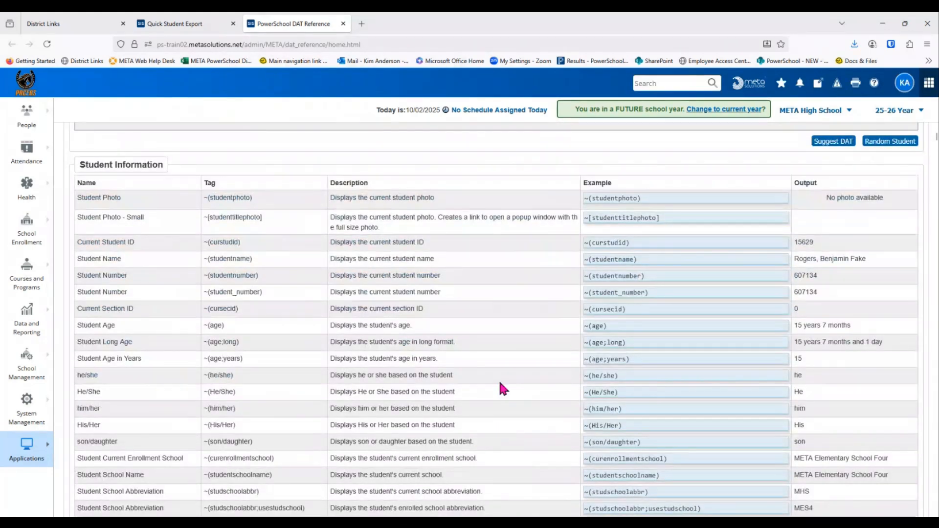
scroll(503, 389, down, 8)
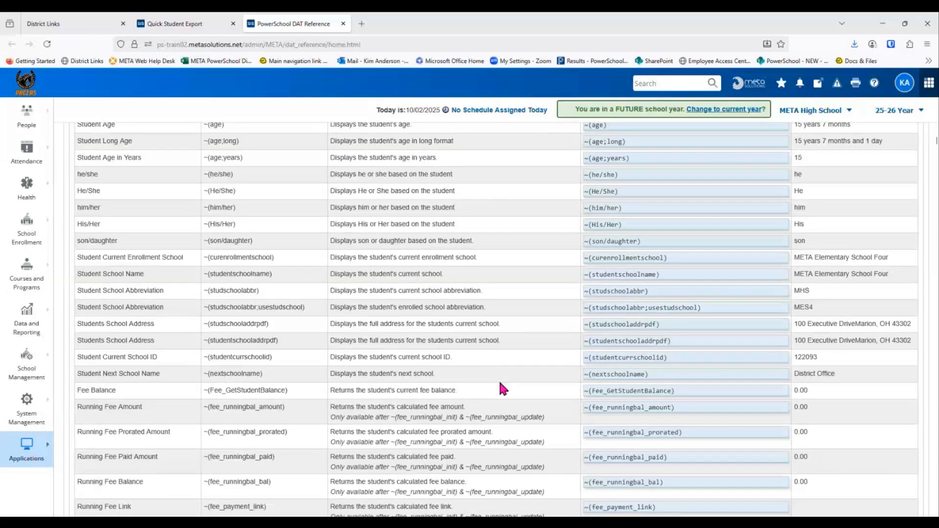
scroll(502, 389, down, 4)
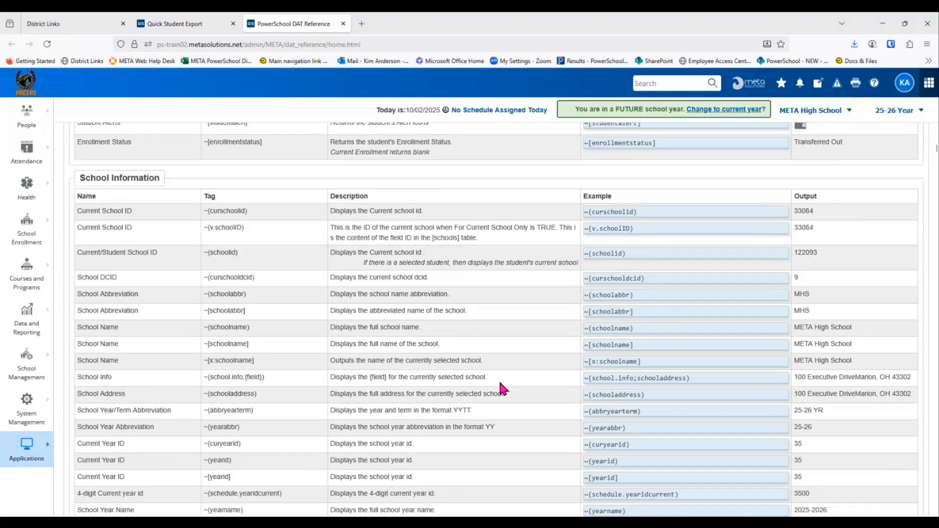
scroll(501, 386, down, 2)
scroll(502, 386, up, 4)
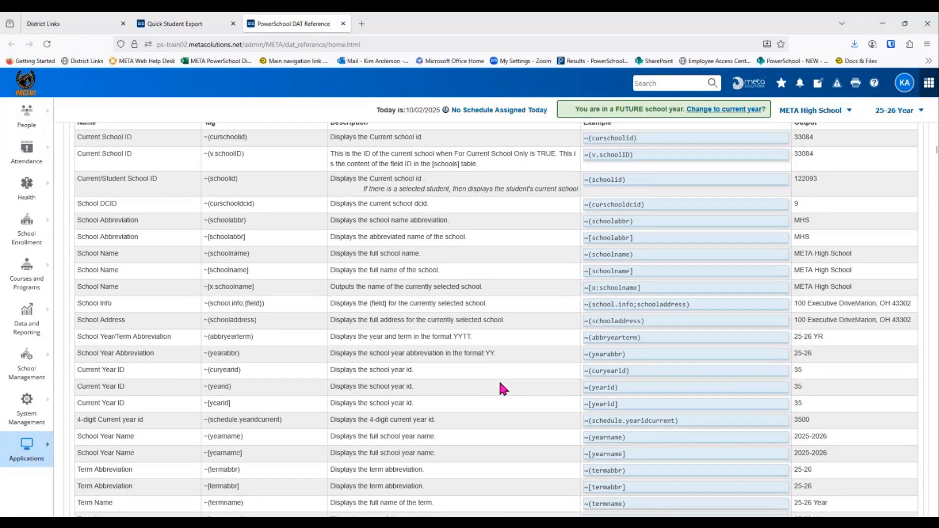
scroll(502, 389, up, 12)
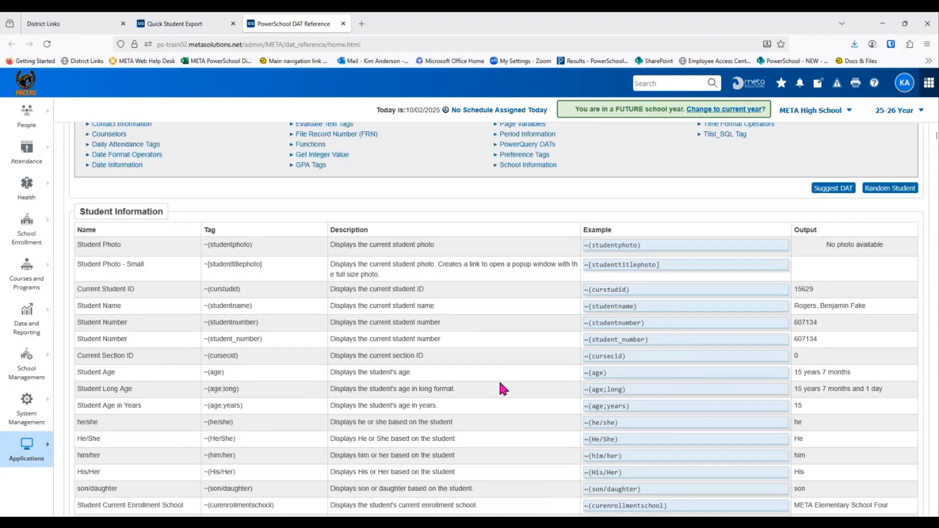
scroll(502, 389, up, 2)
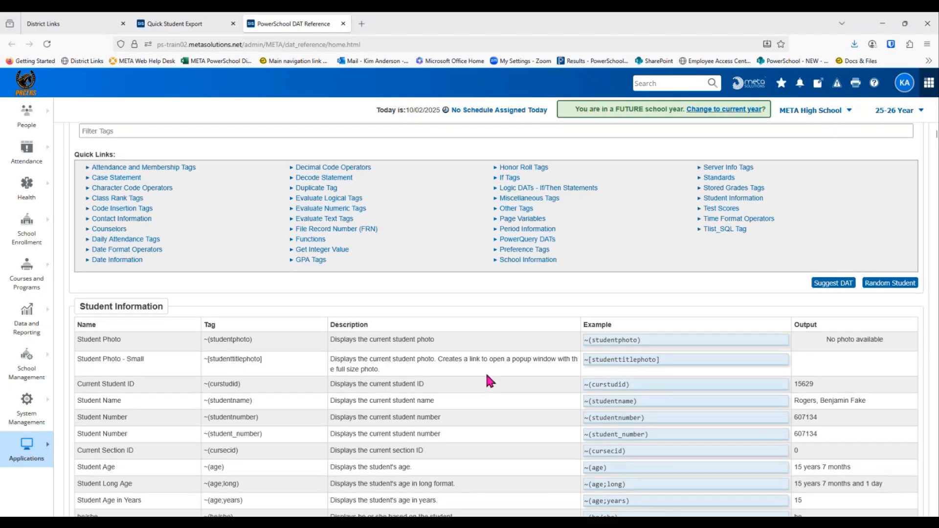
Step: Try adding the ~(student_number) tag from the DAT Reference below S_OH_STU_FD_X.disability in the export's field list, and remove it again
scroll(487, 376, up, 2)
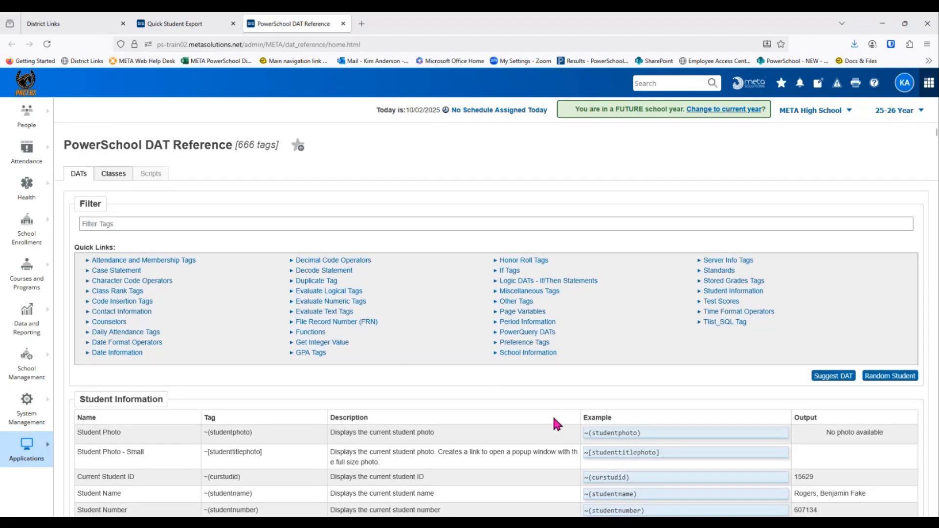
scroll(555, 423, down, 3)
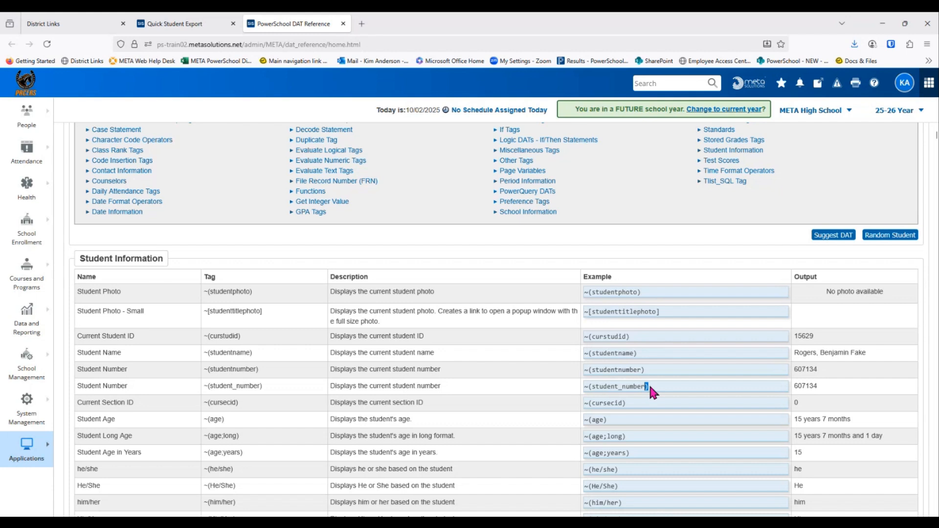
click(269, 392)
click(186, 24)
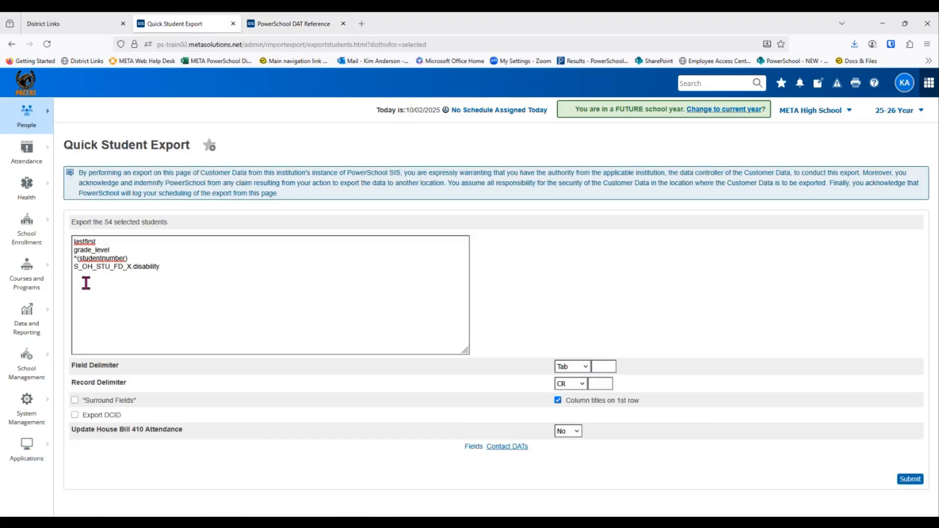
click(86, 283)
right_click(86, 283)
click(98, 351)
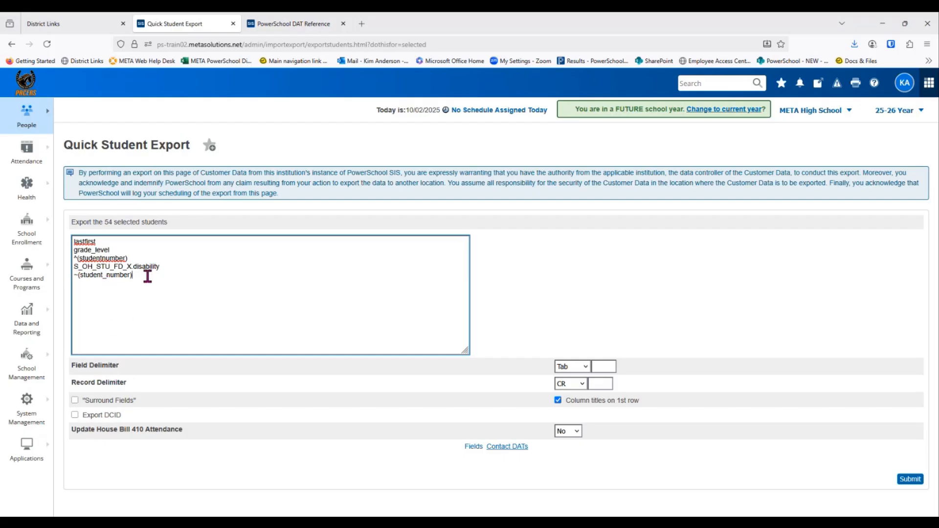
drag(145, 275, 63, 281)
key(BackSpace)
Step: Enable Surround Fields for the student export, submit it and open the exported student.export file in Excel
click(75, 400)
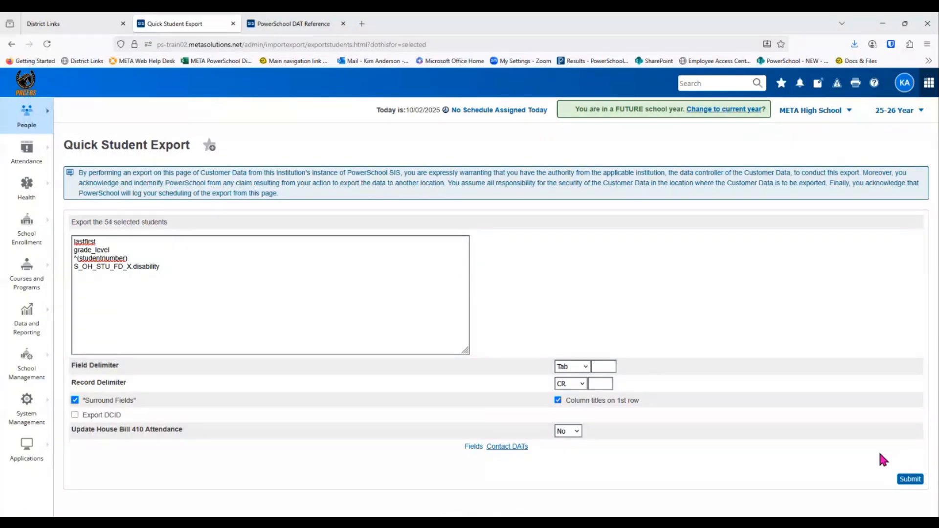
click(911, 479)
drag(230, 25, 244, 36)
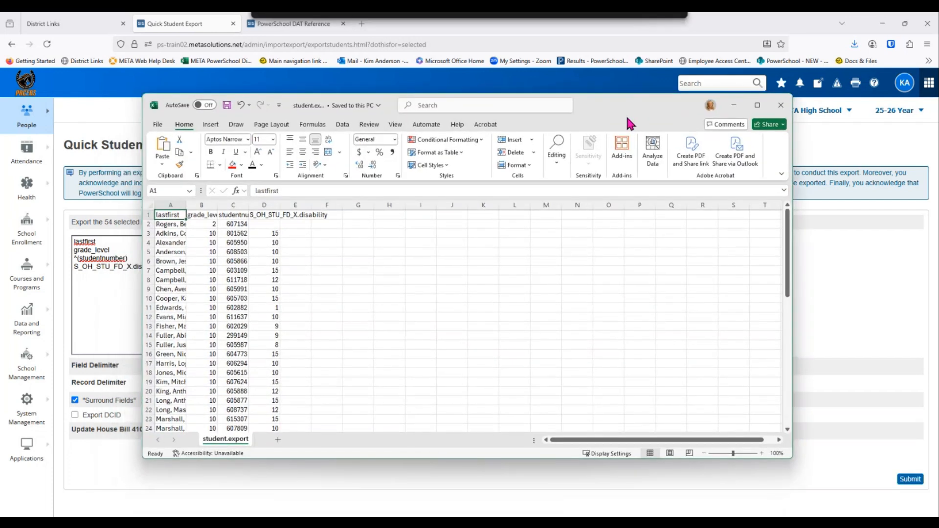
drag(626, 118, 647, 121)
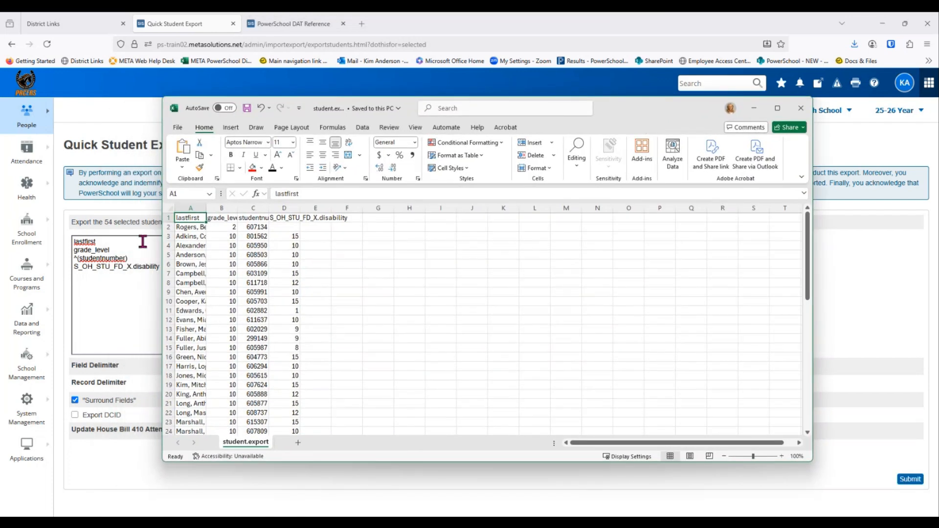
Step: Autofit all columns of the student.export worksheet to their contents, and minimize the Excel window
click(170, 208)
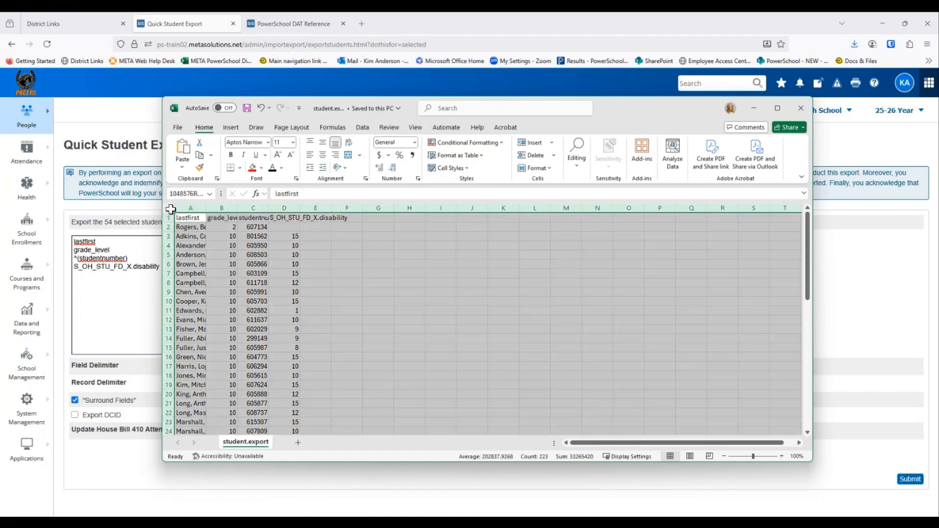
double_click(206, 207)
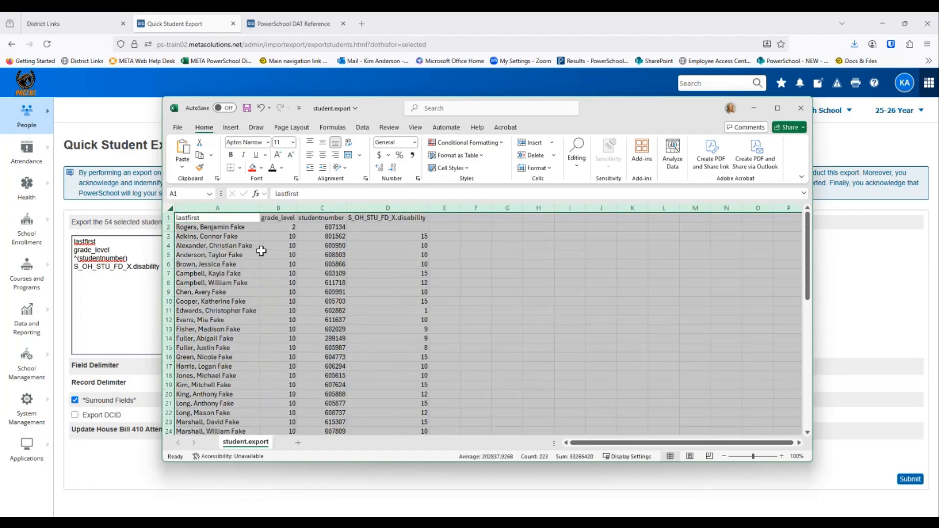
click(503, 337)
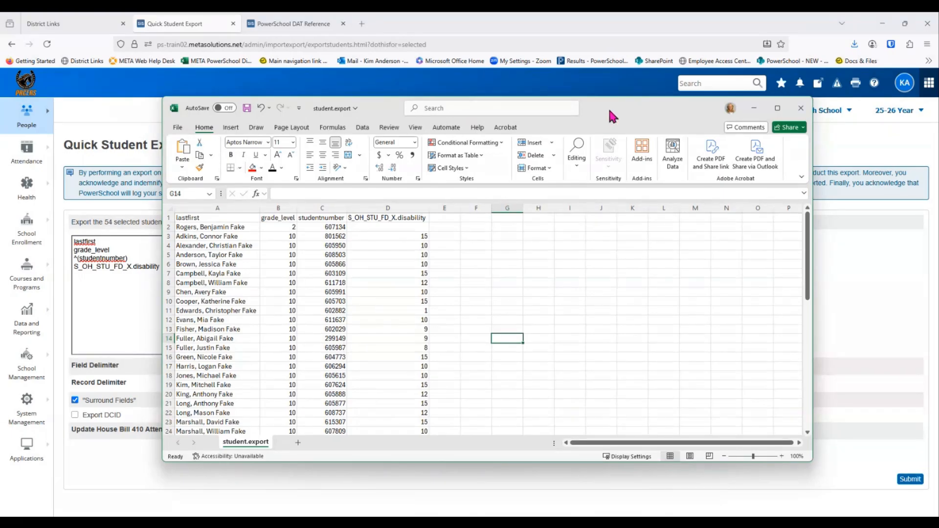
drag(603, 123, 614, 128)
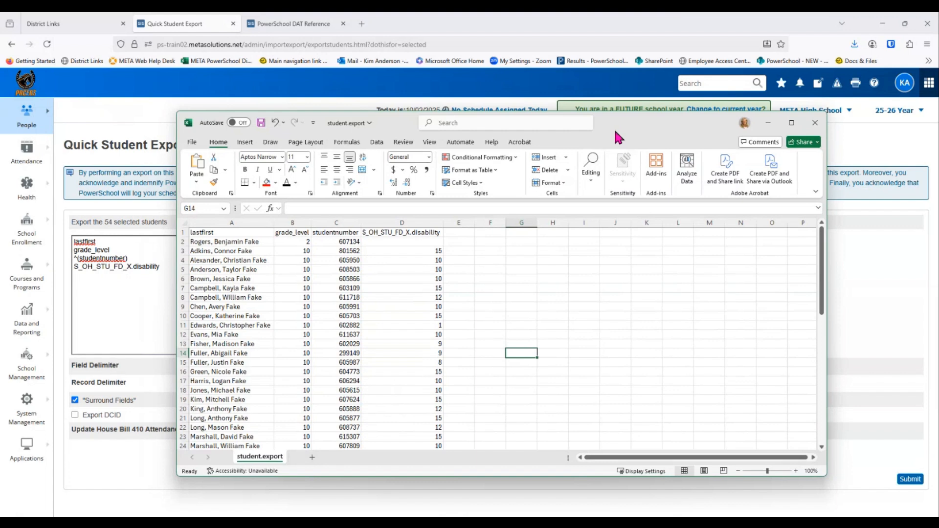
click(764, 119)
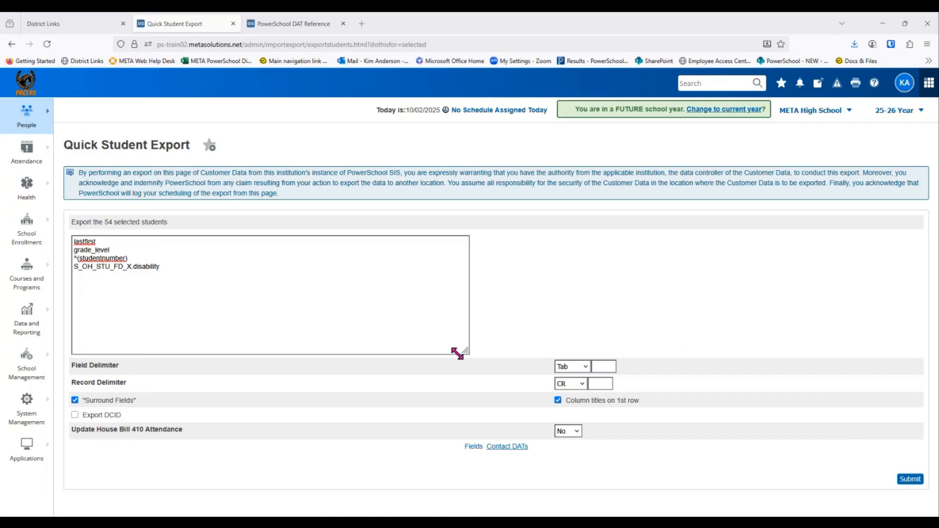
Step: Return to the PowerSchool Start Page and open the setup of its Daily Bulletin
click(23, 79)
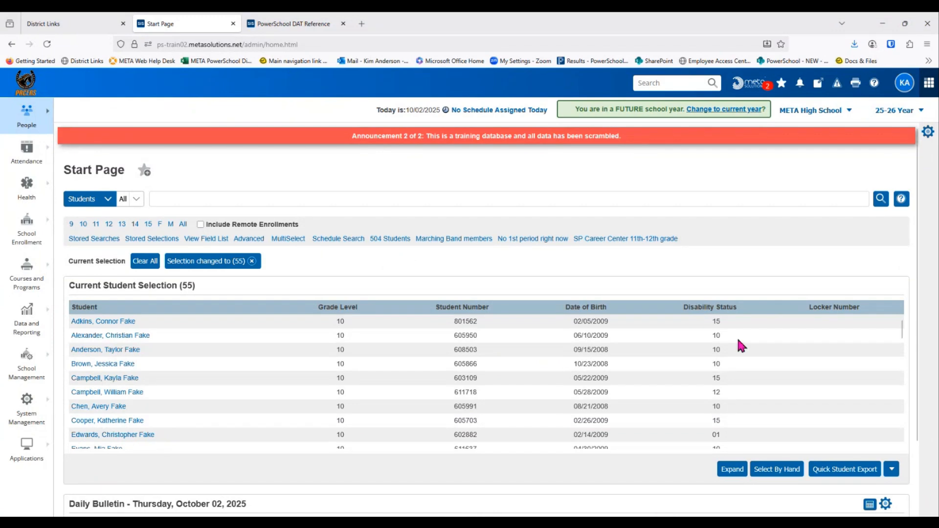
scroll(710, 377, down, 3)
scroll(511, 503, down, 2)
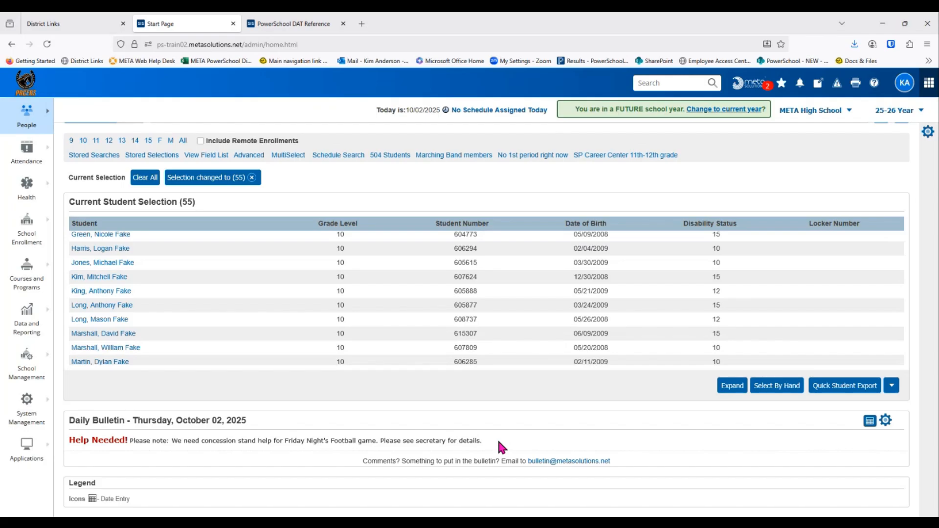
click(885, 427)
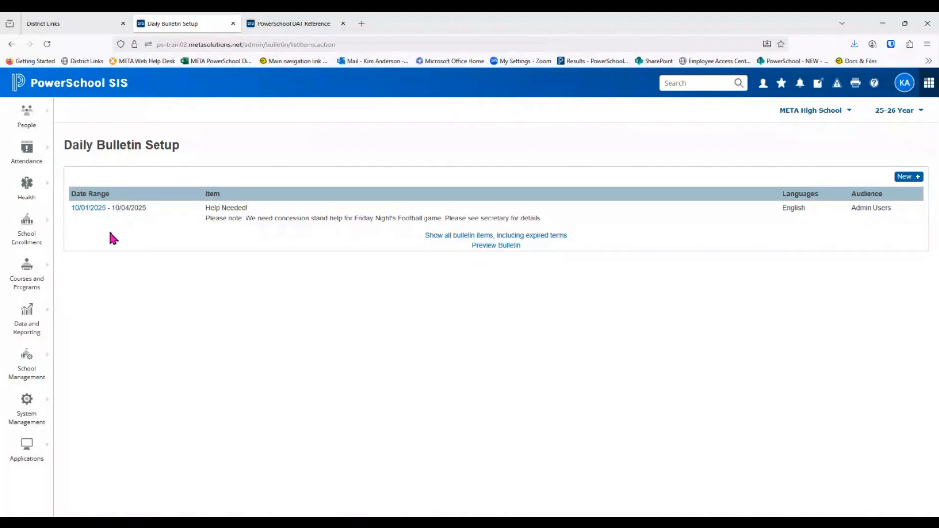
Step: Open the "Help Needed!" bulletin item, examine its date range, target audience options and English and Spanish text, and submit it without edits
click(80, 208)
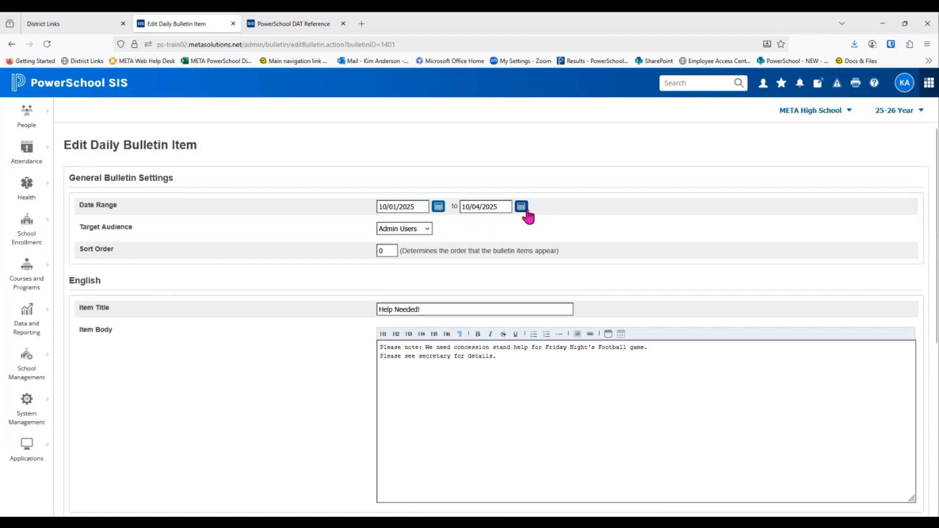
click(426, 227)
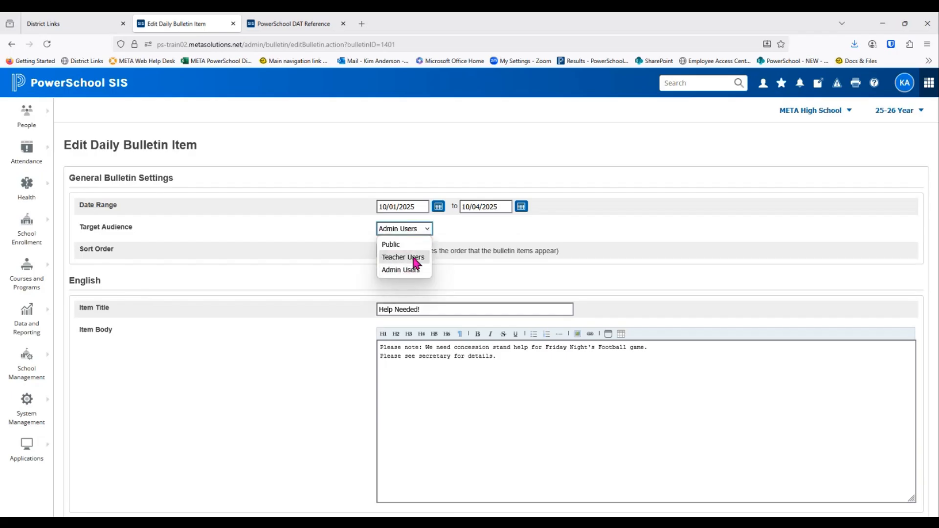
click(430, 234)
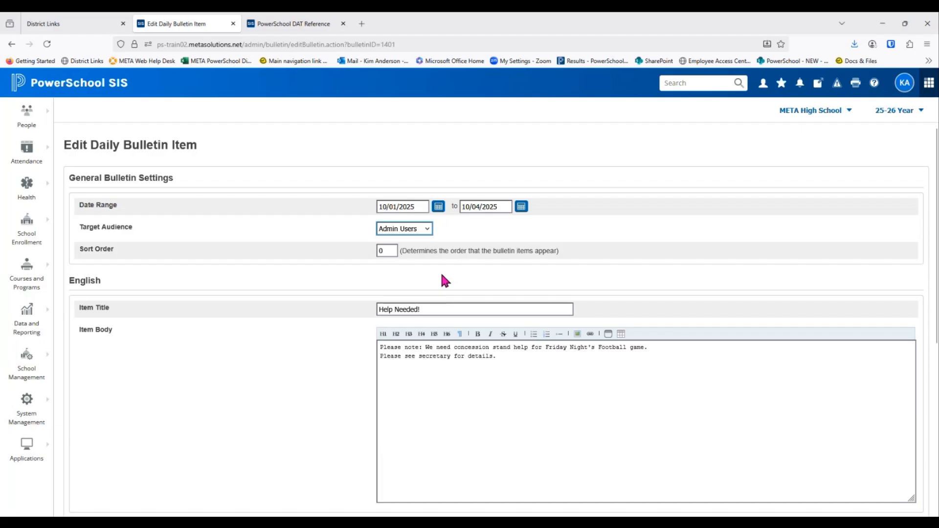
scroll(341, 377, down, 3)
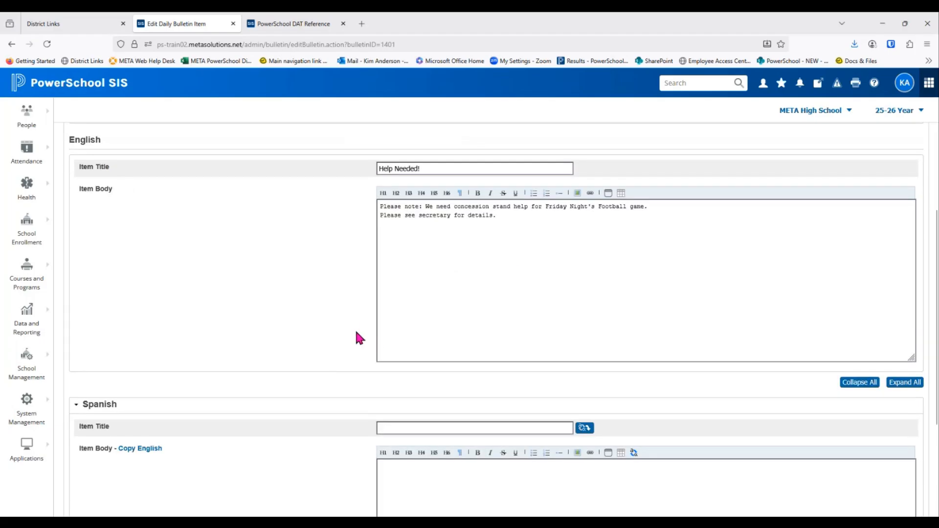
scroll(335, 338, down, 3)
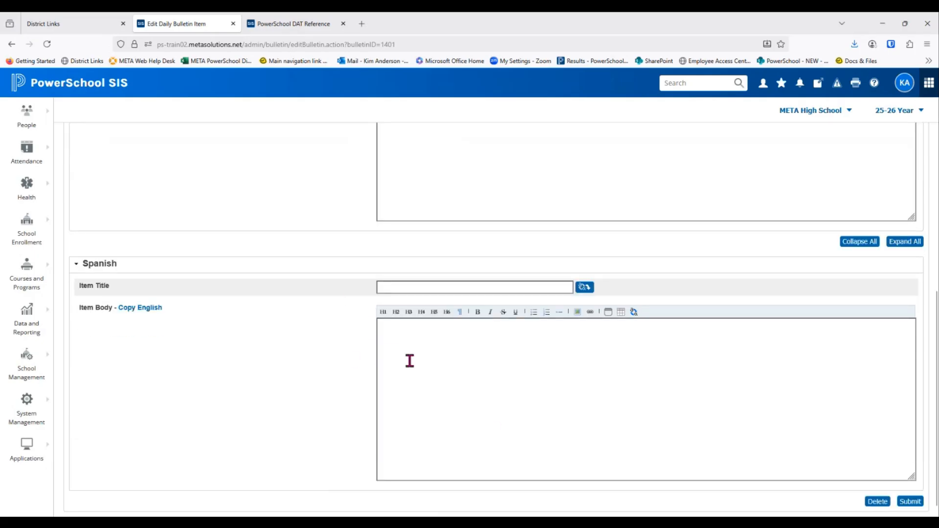
scroll(421, 439, up, 5)
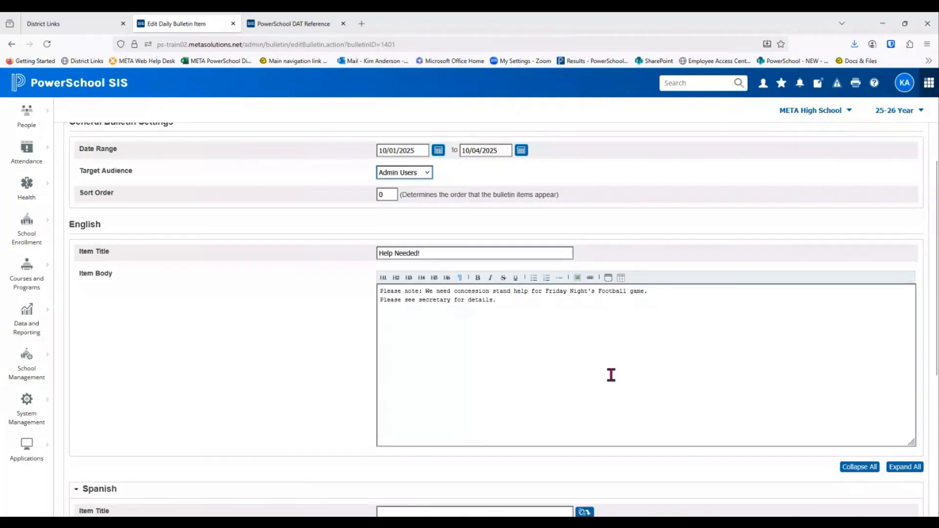
scroll(679, 389, down, 5)
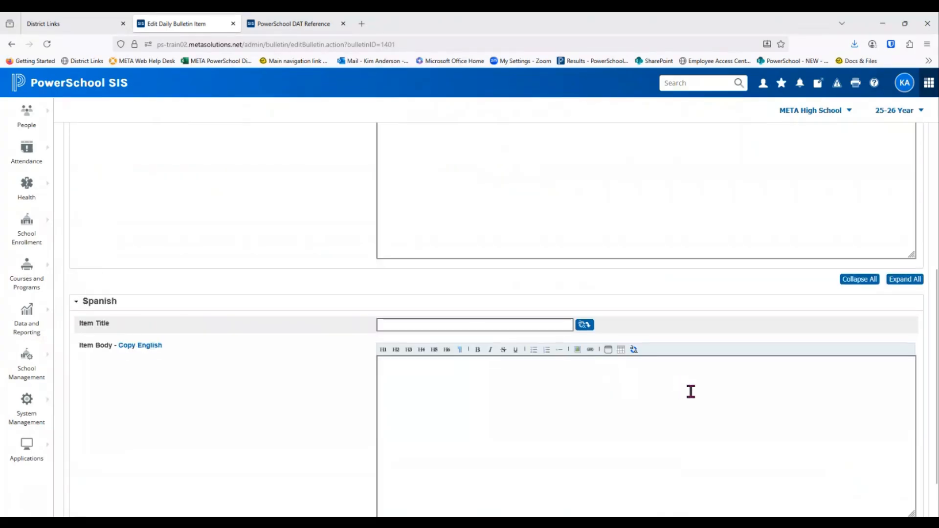
click(910, 492)
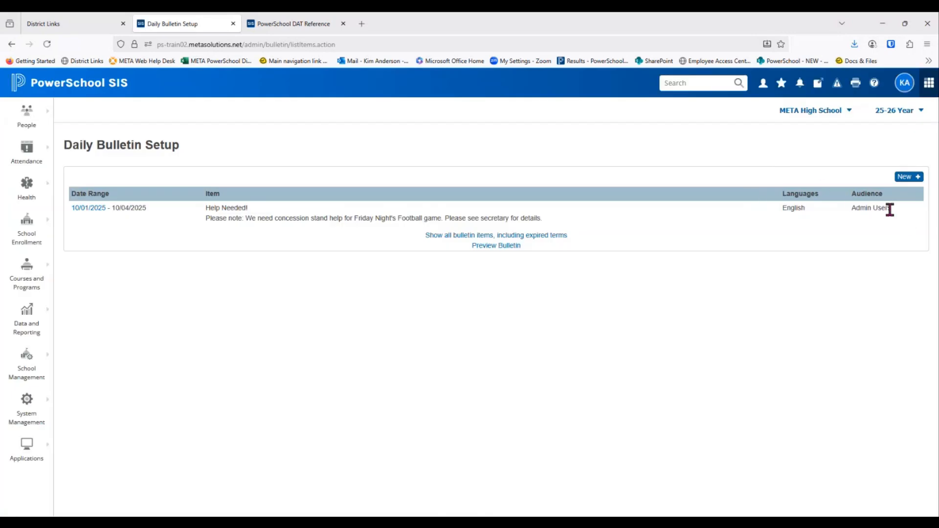
Step: Start a new daily bulletin item and examine the general settings and language sections of its blank form
click(908, 177)
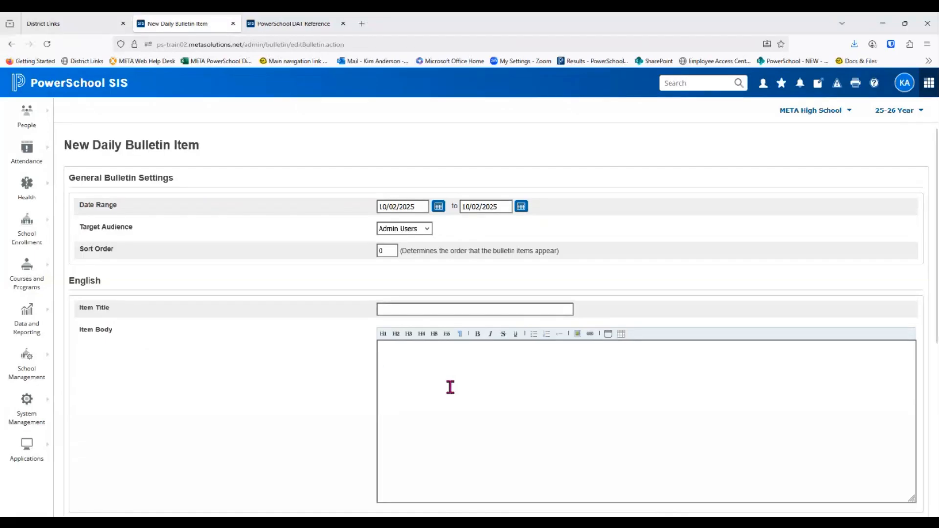
scroll(449, 387, down, 5)
scroll(449, 387, up, 3)
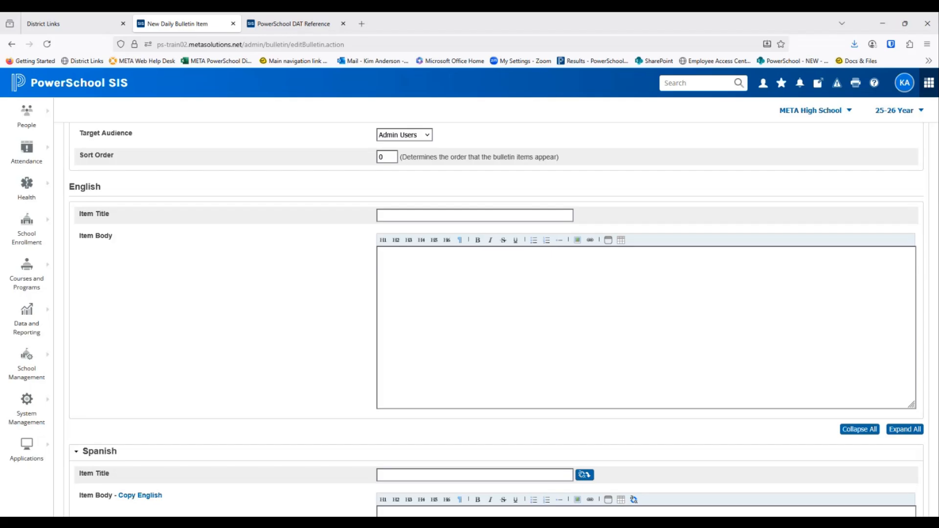
scroll(316, 331, up, 2)
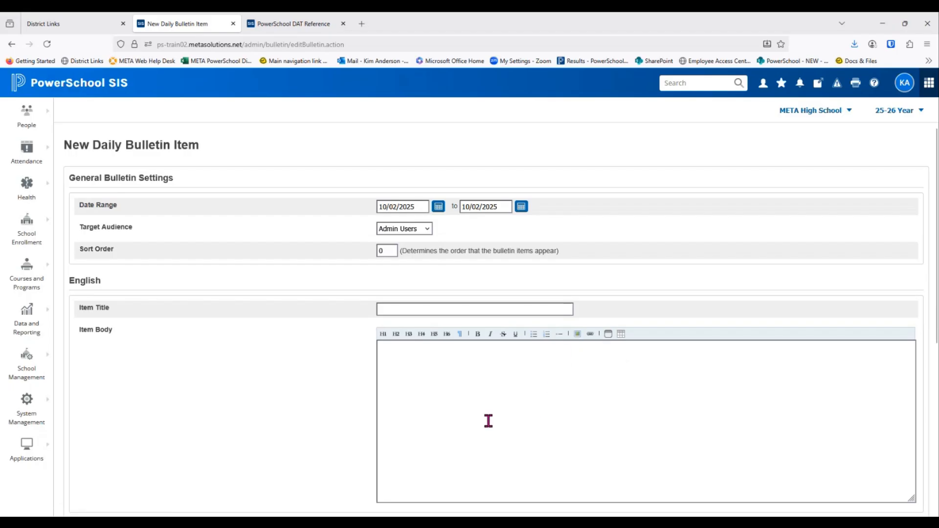
Step: Return to the Start Page and switch the school to District Office
click(70, 91)
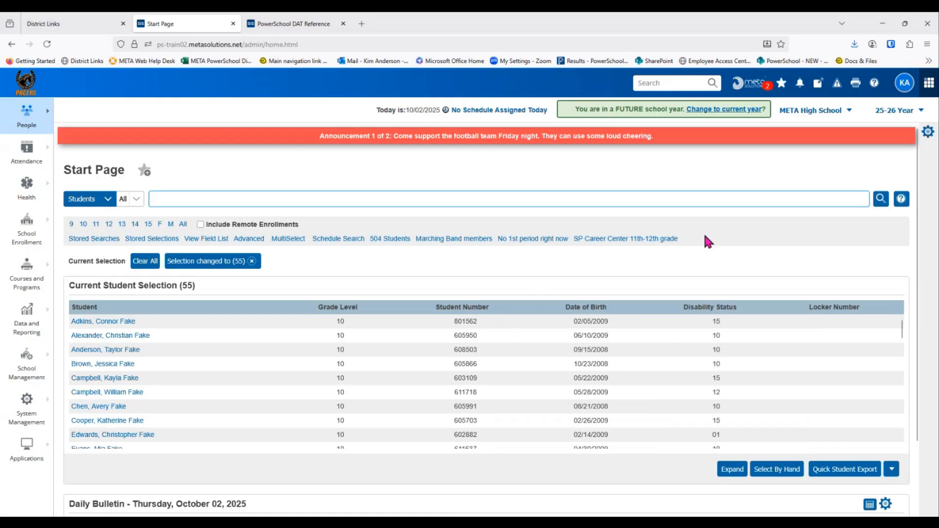
click(797, 117)
click(730, 388)
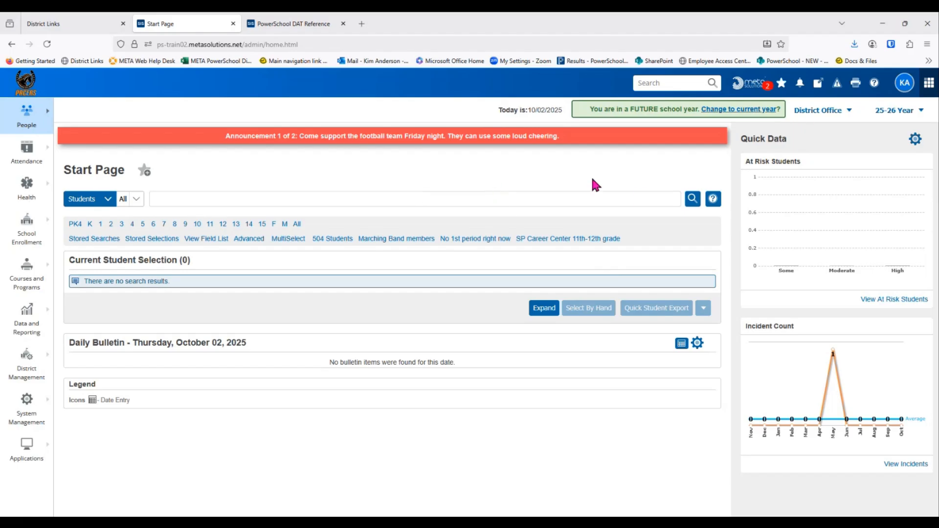
Step: Open the district's Customize Sign-in Screen Message page and examine the student and parent, teacher, substitute and administrator messages
click(27, 378)
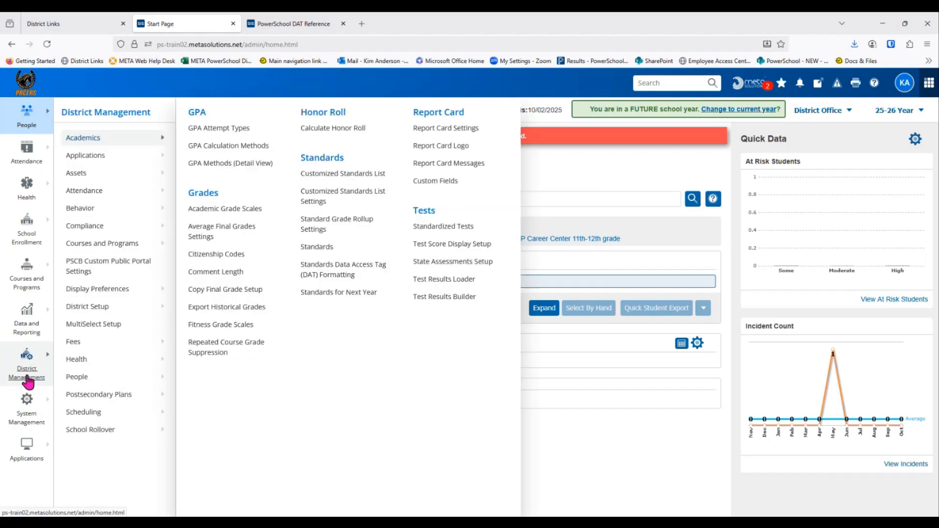
click(90, 293)
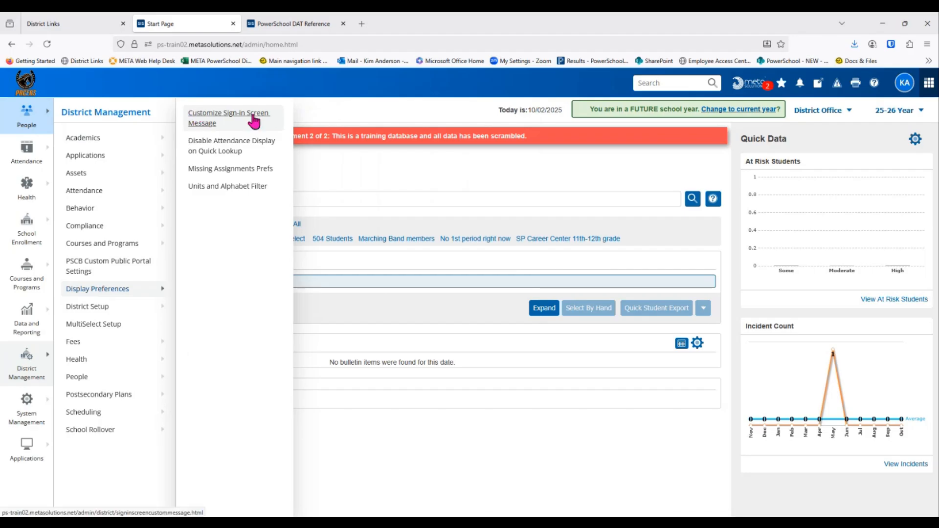
click(202, 122)
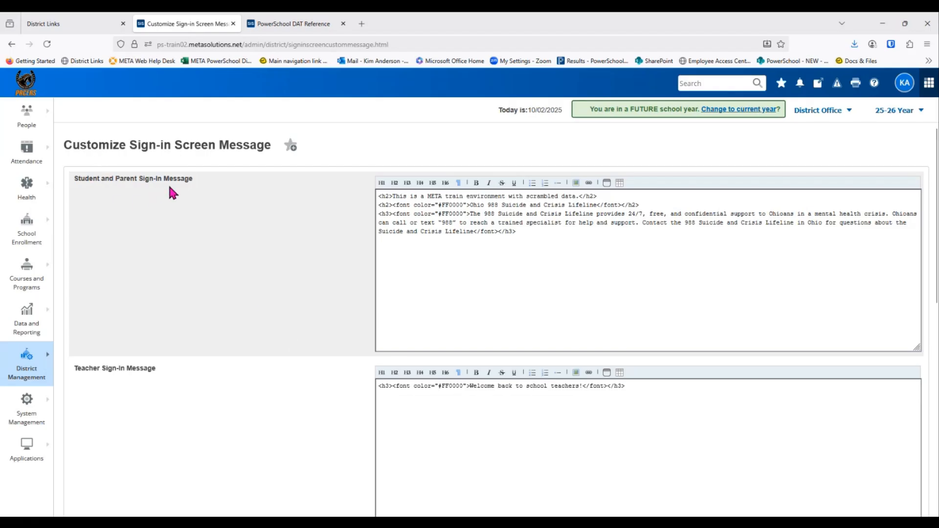
scroll(211, 458, down, 3)
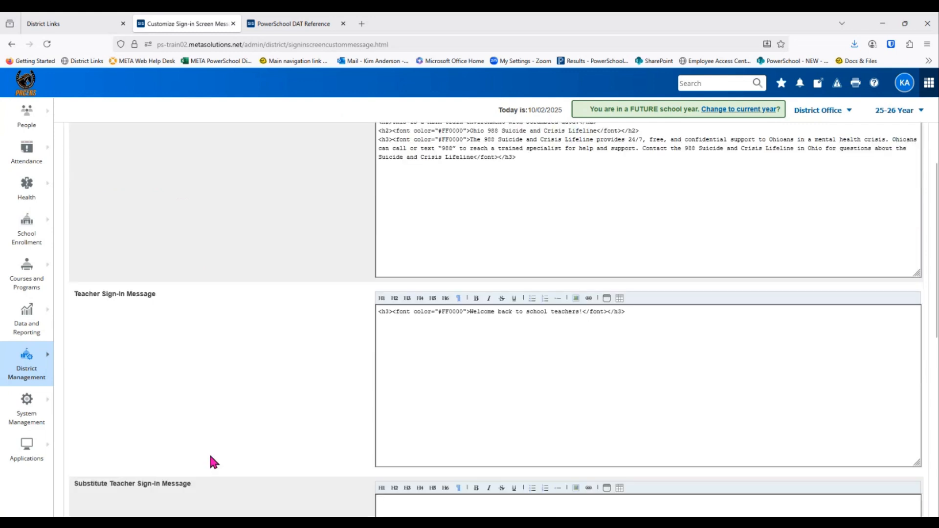
scroll(211, 457, down, 4)
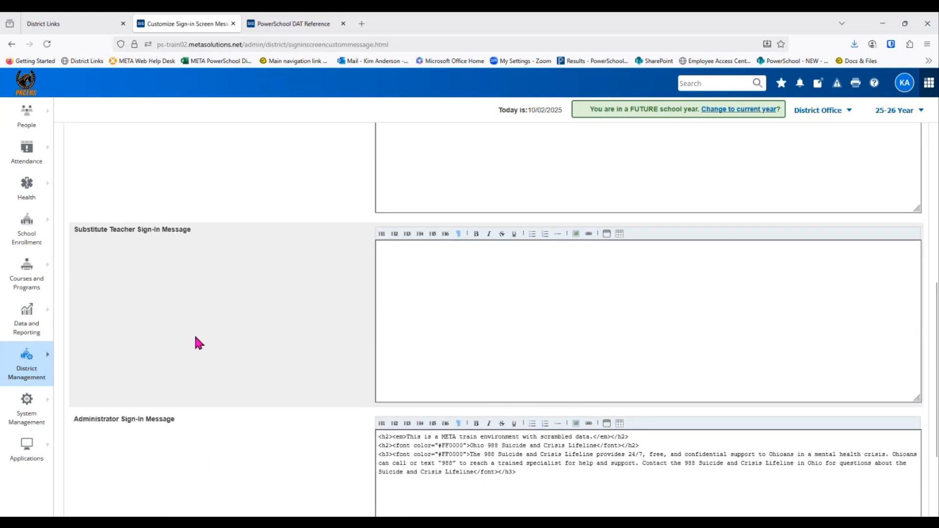
scroll(276, 379, down, 2)
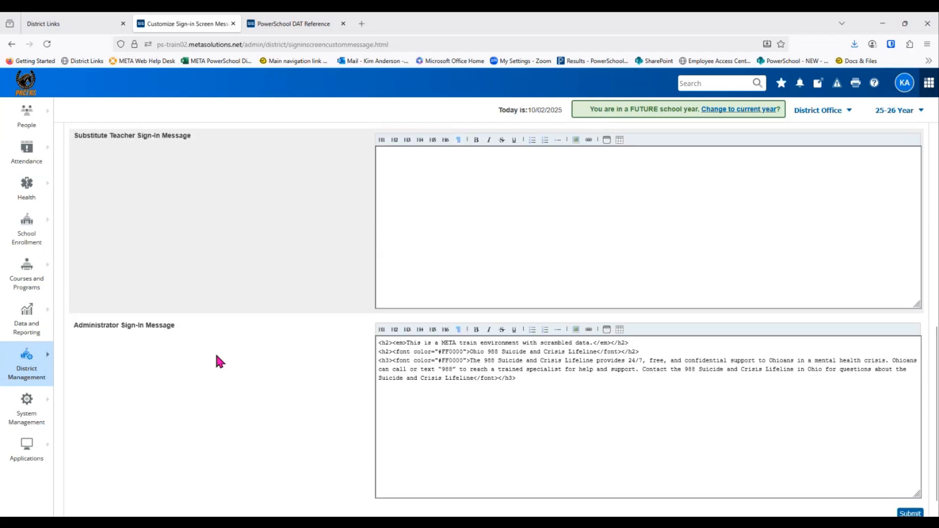
scroll(217, 359, down, 1)
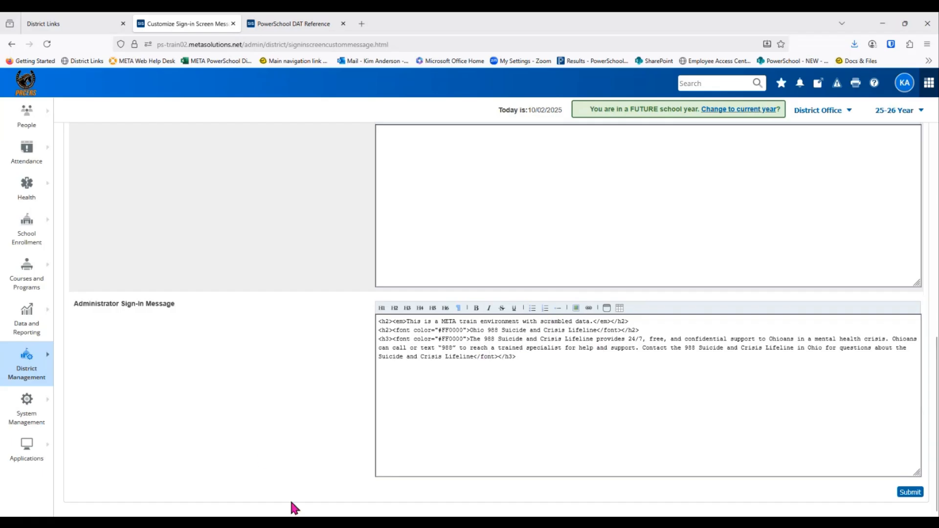
Step: Sign out of the district site and examine the administrator message displayed on the sign-in page
scroll(261, 459, up, 2)
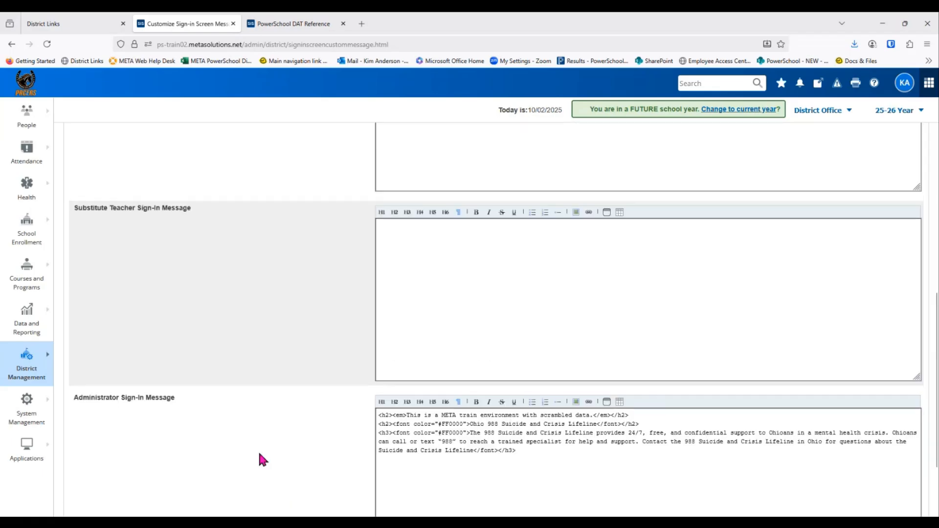
scroll(262, 459, up, 7)
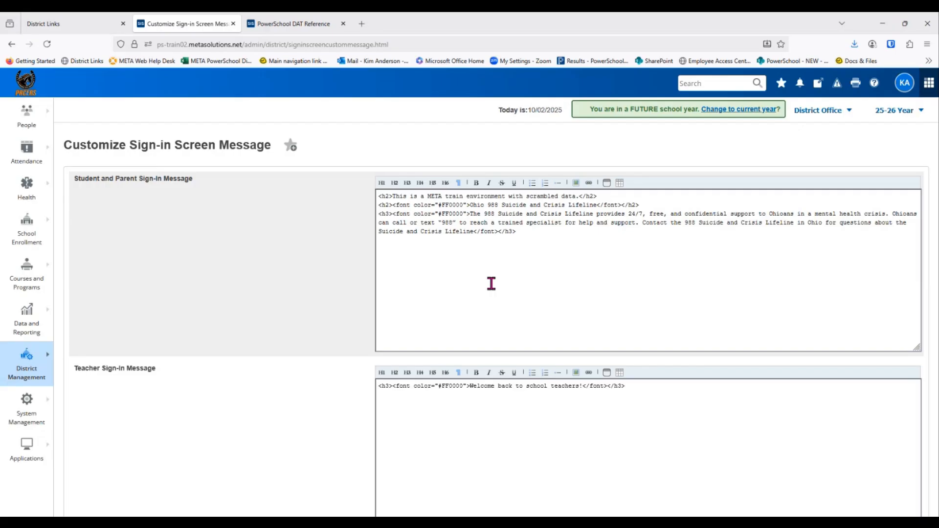
click(904, 82)
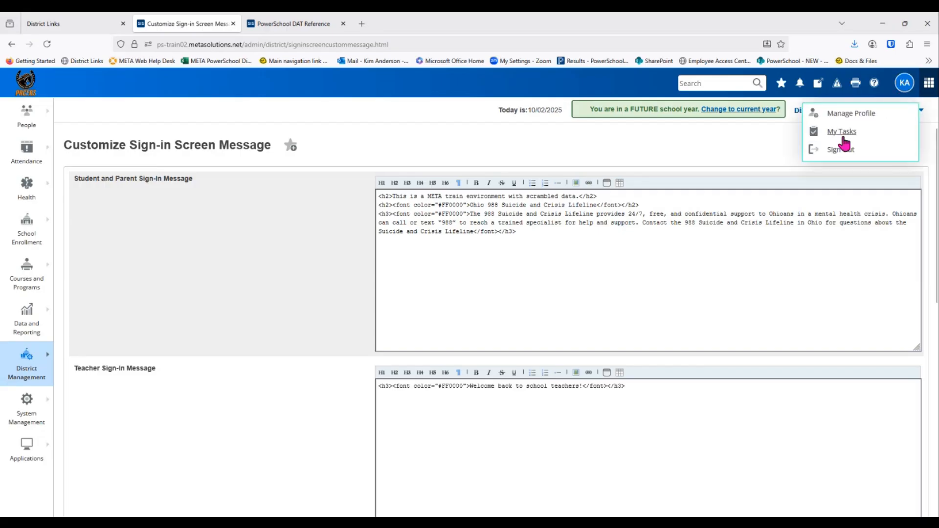
click(843, 146)
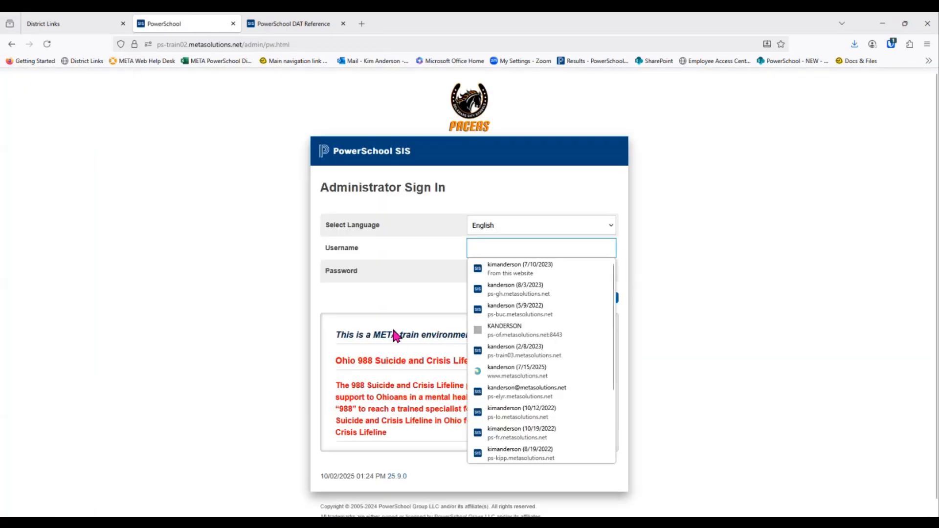
click(718, 274)
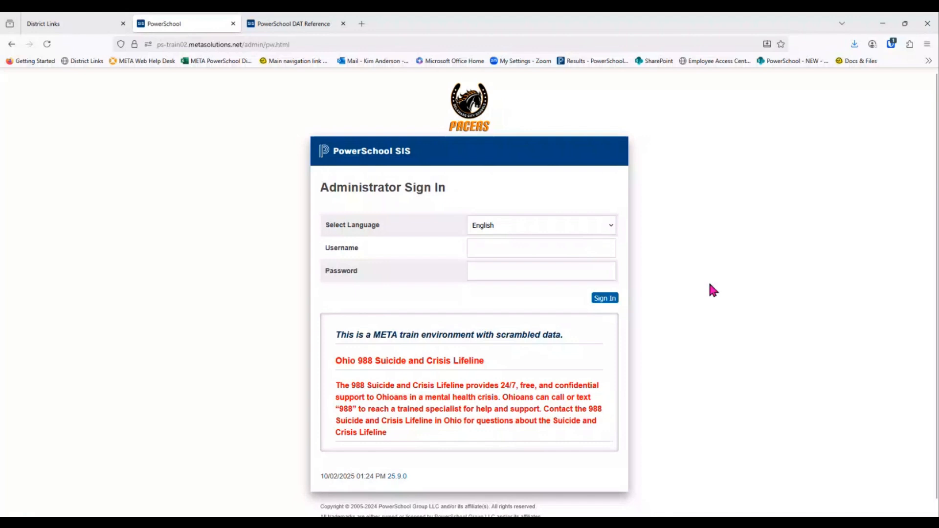
Step: Sign back in to the training site with the administrator's saved username and password
click(891, 45)
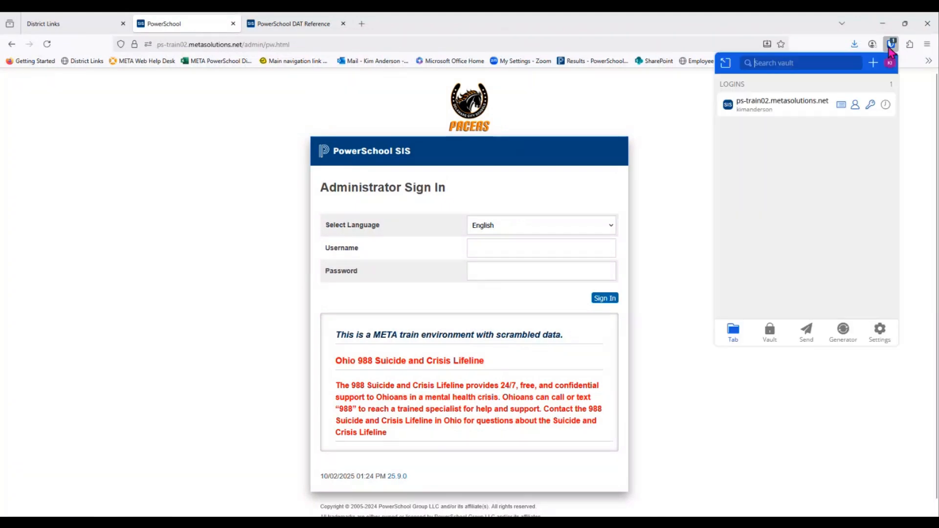
click(769, 107)
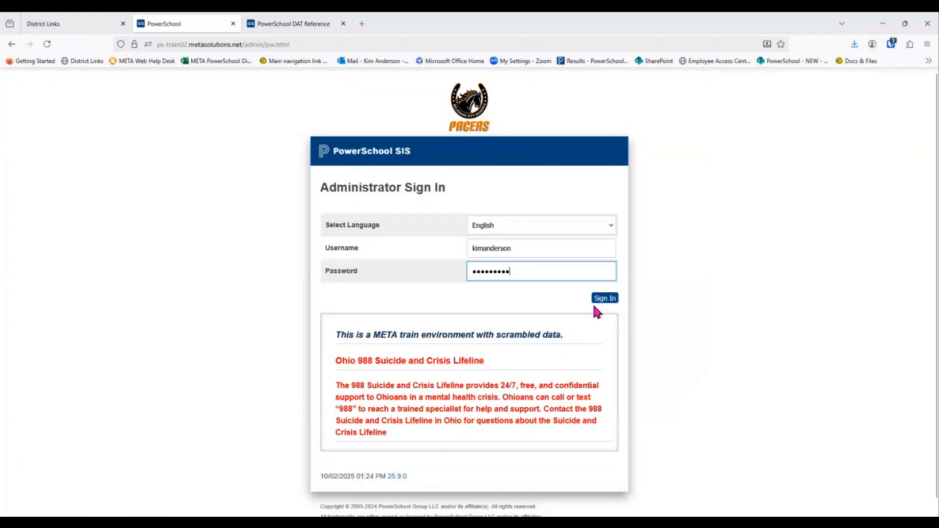
click(595, 302)
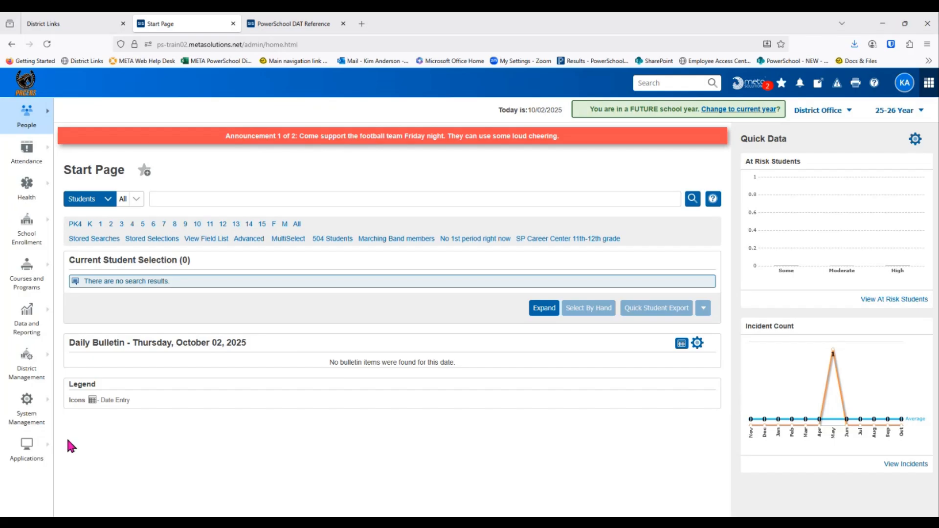
Step: Open the football team notification in the Notifications application and examine its message, portals, dates, school scope and enabled setting
click(17, 460)
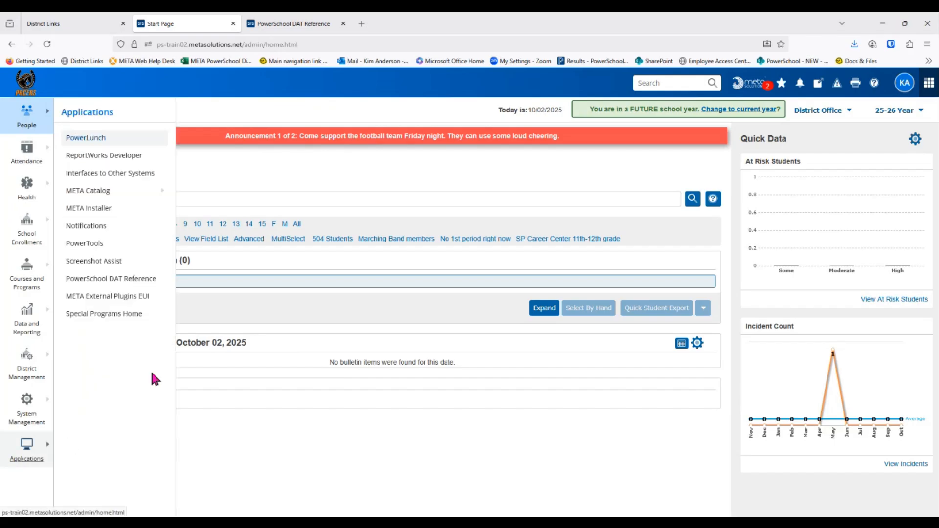
click(99, 227)
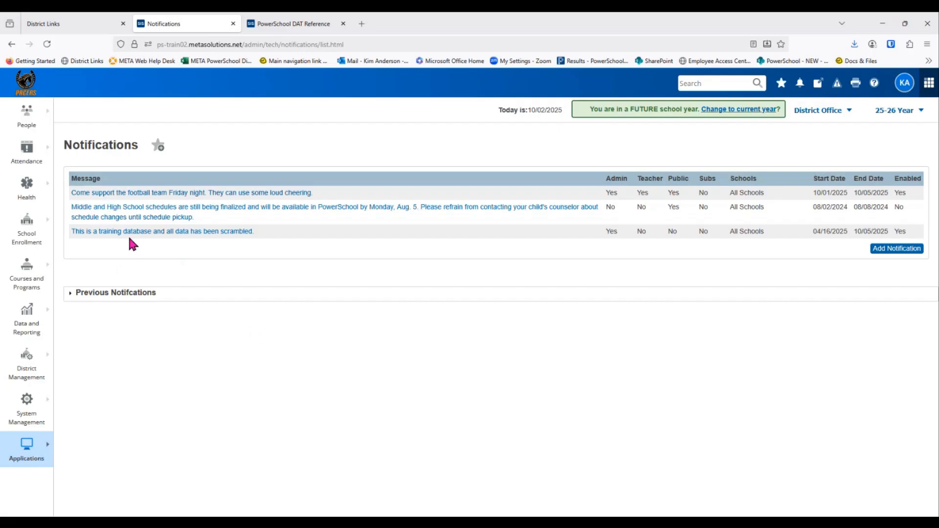
click(103, 193)
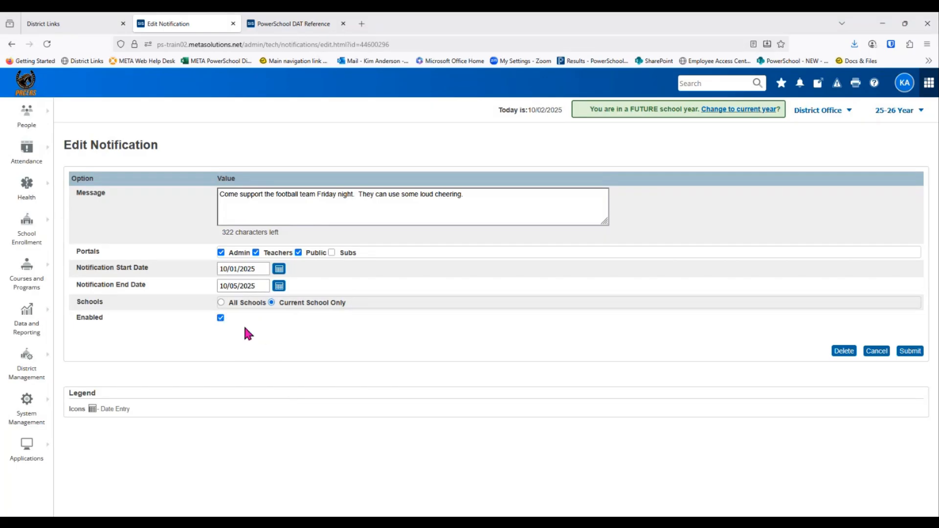
click(221, 318)
click(221, 318)
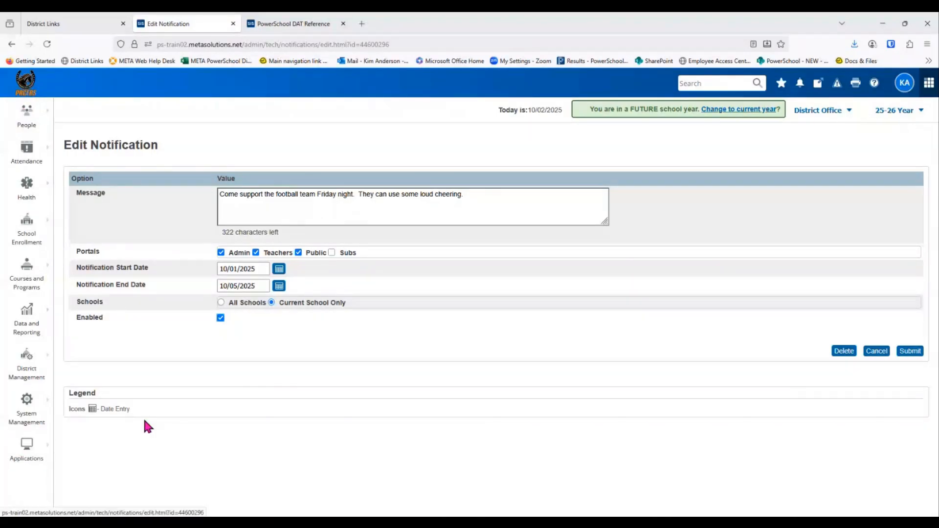
Step: Leave the football notification without submitting it and reopen the Notifications list to view its entries
click(11, 44)
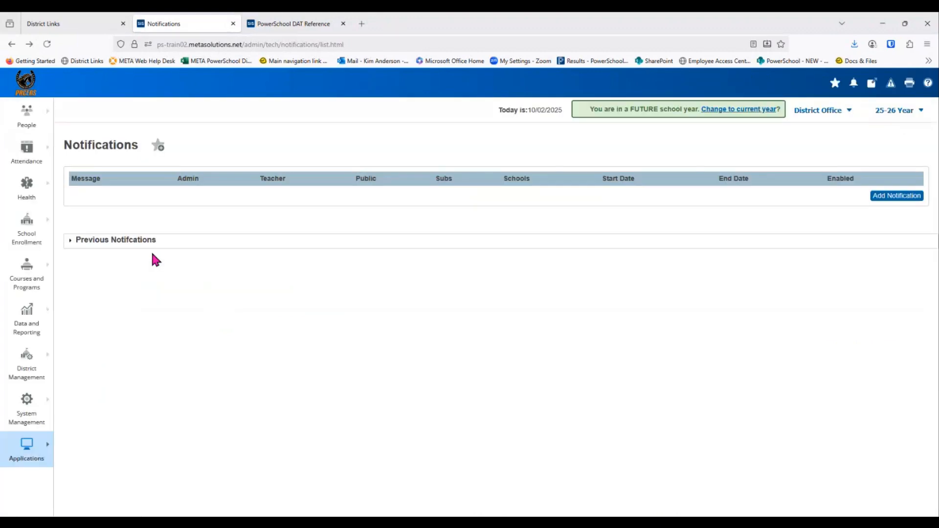
click(44, 459)
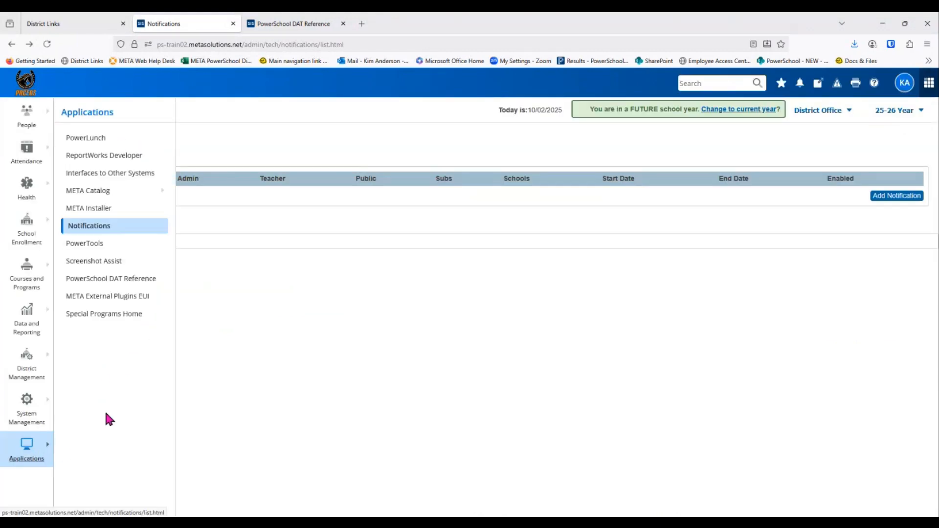
click(87, 227)
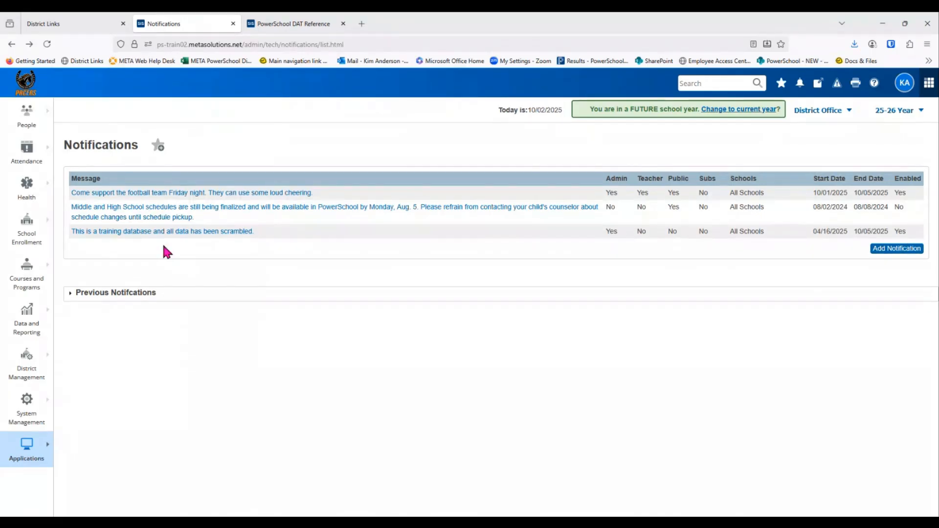
Step: From the Start Page, switch the school to META High School and list its grade 10 students
click(23, 88)
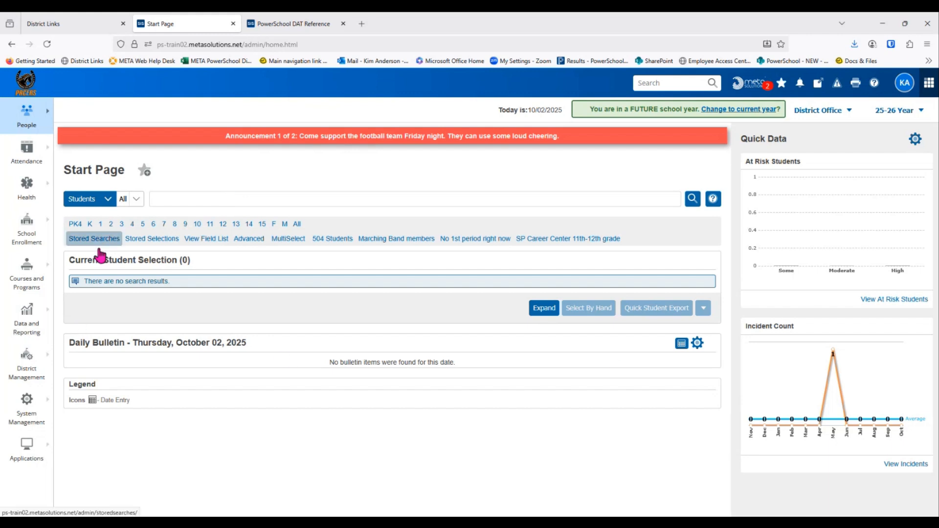
click(800, 119)
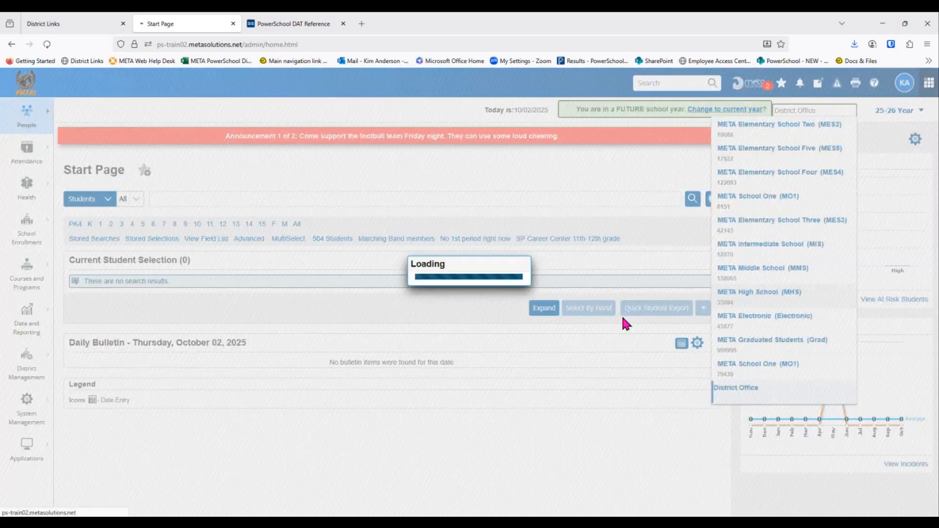
click(758, 292)
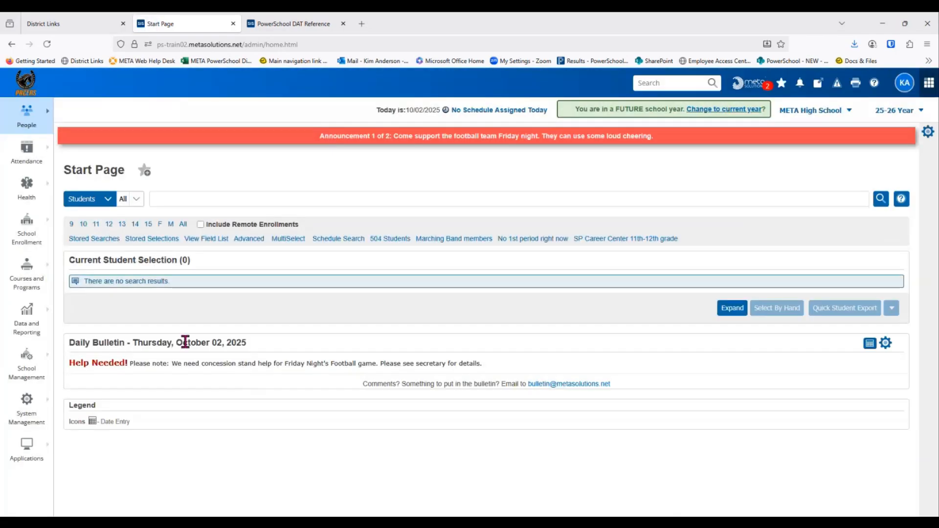
click(96, 224)
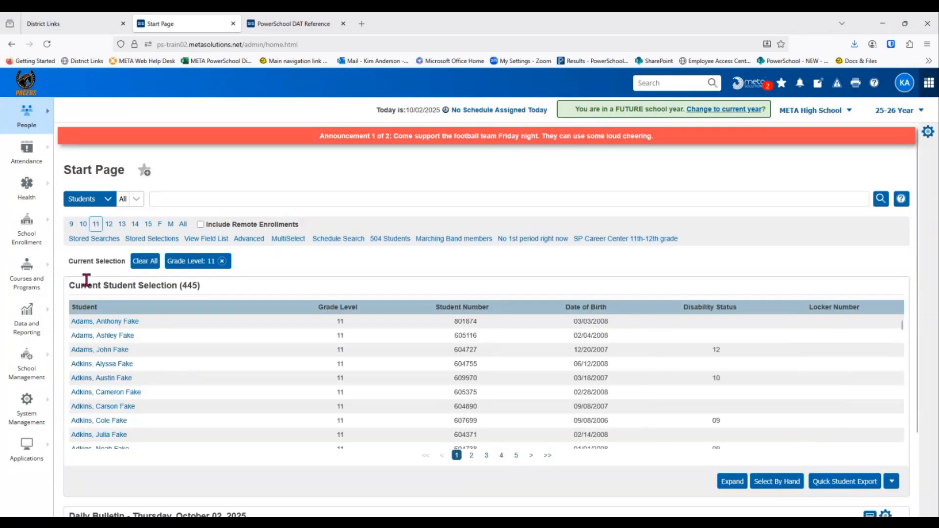
click(82, 225)
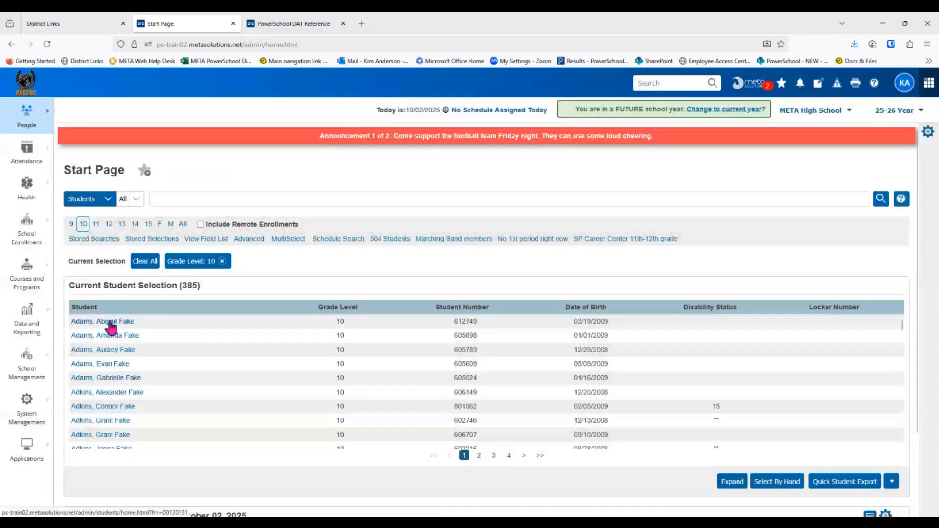
Step: Open the first listed student's record and view the Daily Attendance Info page
click(109, 322)
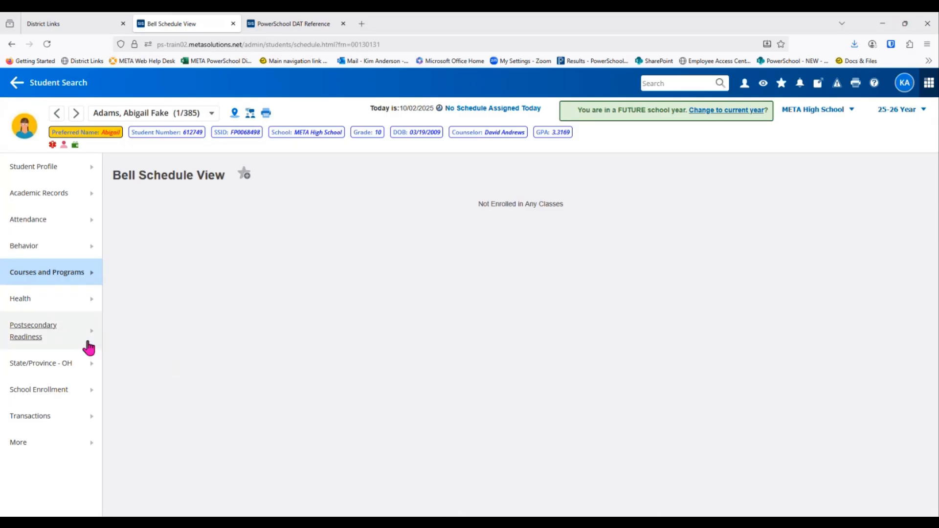
click(58, 226)
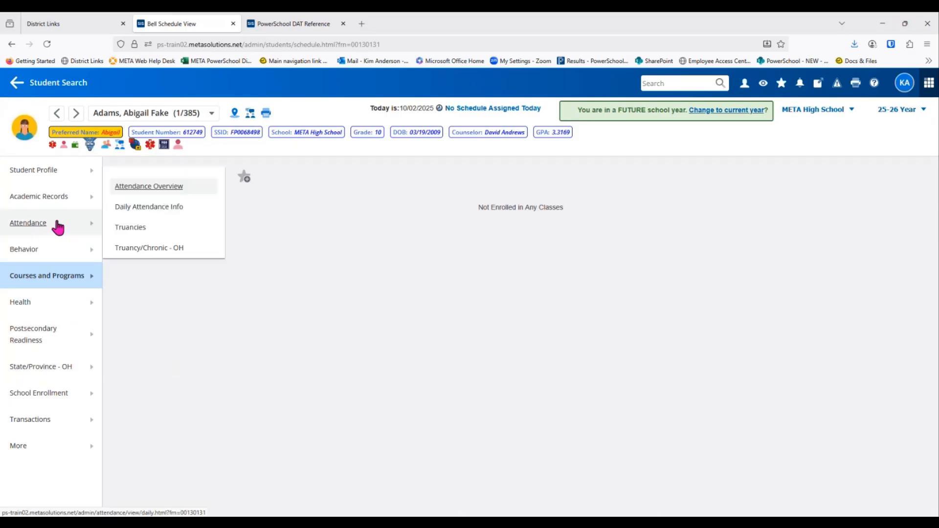
click(129, 210)
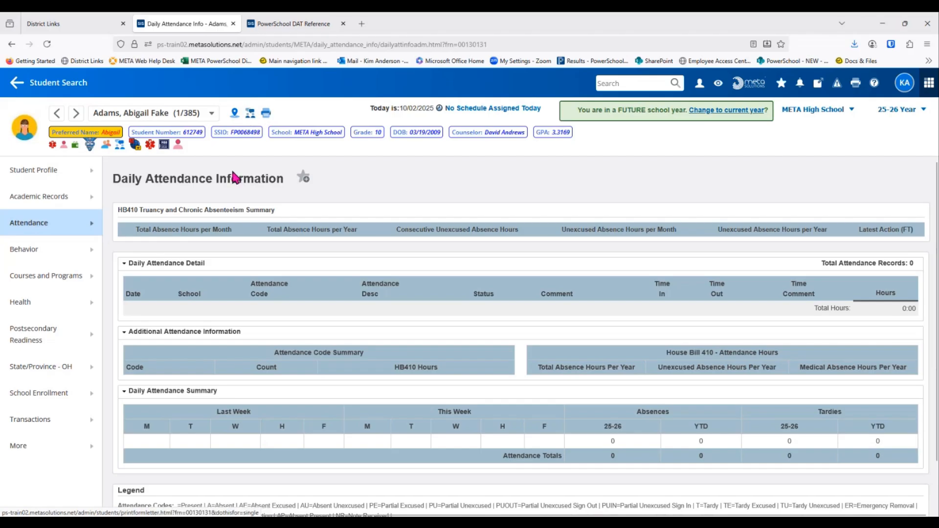
Step: Open the Print A Report form for this student and examine the available letters, labels, report cards, schedules and transcripts
click(265, 114)
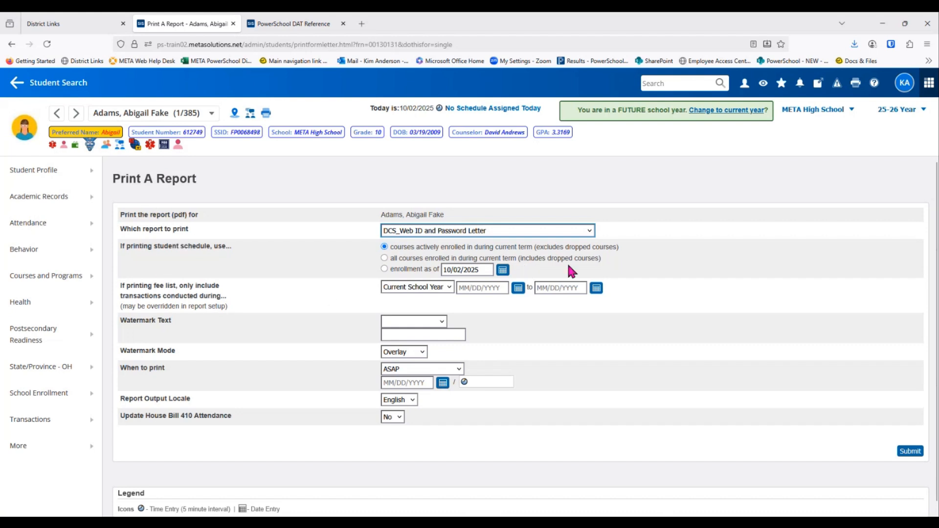
click(589, 231)
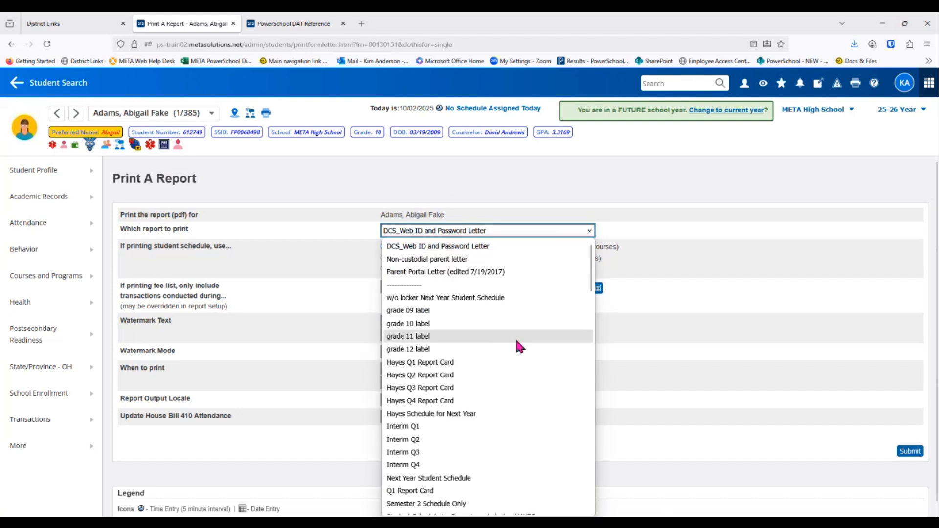
scroll(517, 343, down, 15)
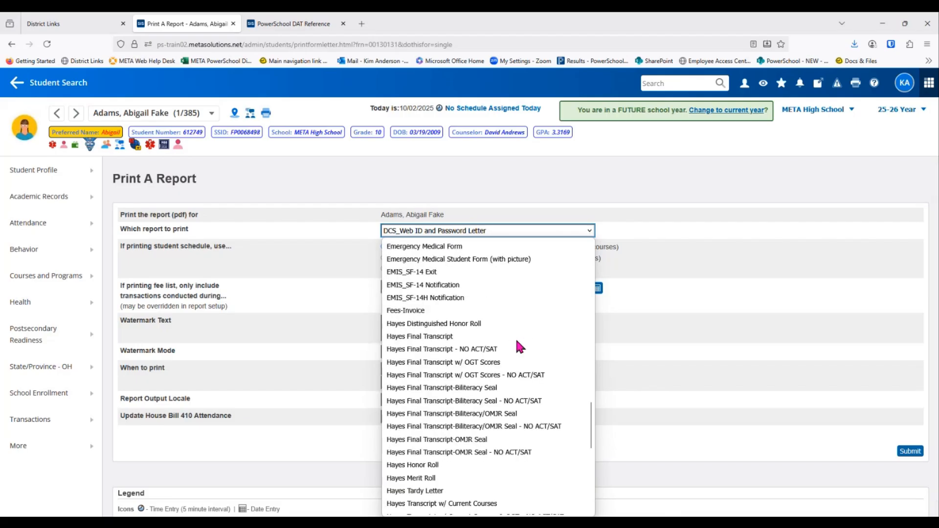
scroll(515, 336, up, 15)
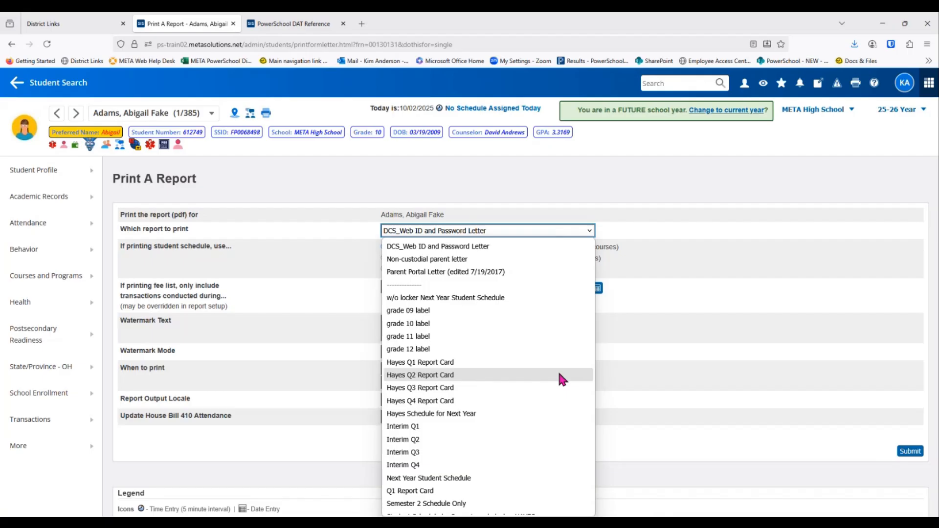
scroll(558, 370, down, 10)
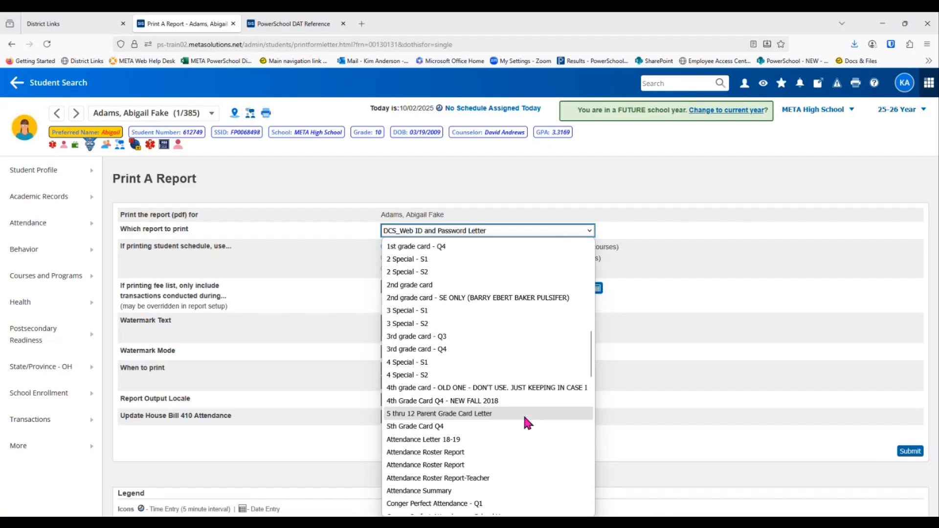
scroll(523, 412, up, 12)
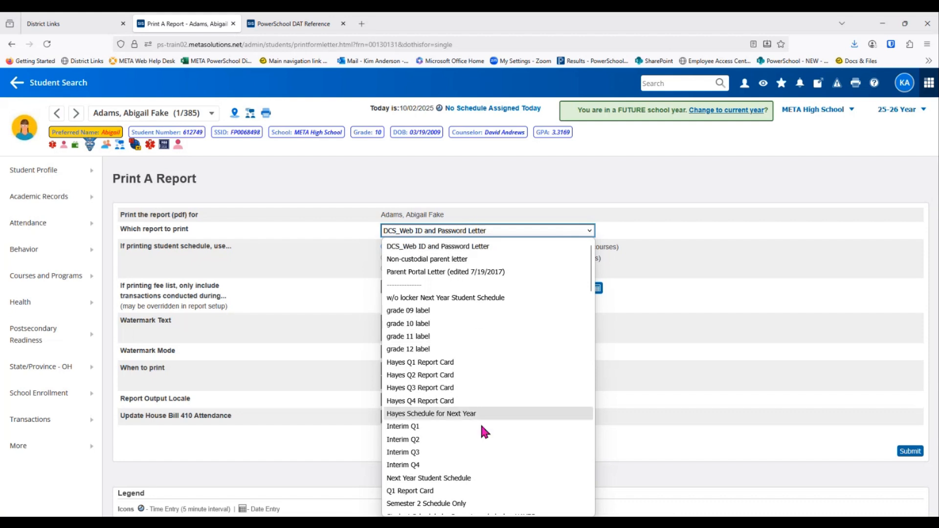
scroll(486, 420, down, 6)
scroll(487, 424, down, 2)
scroll(487, 423, up, 4)
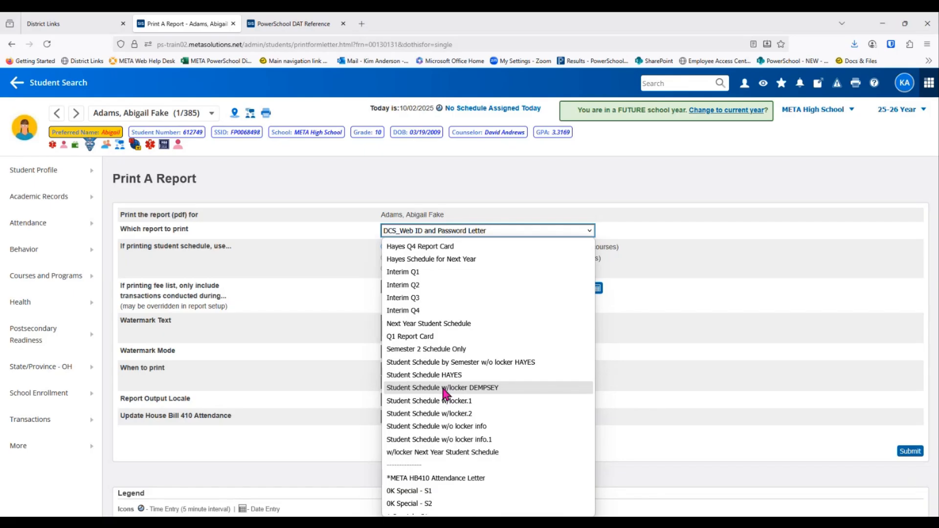
click(533, 233)
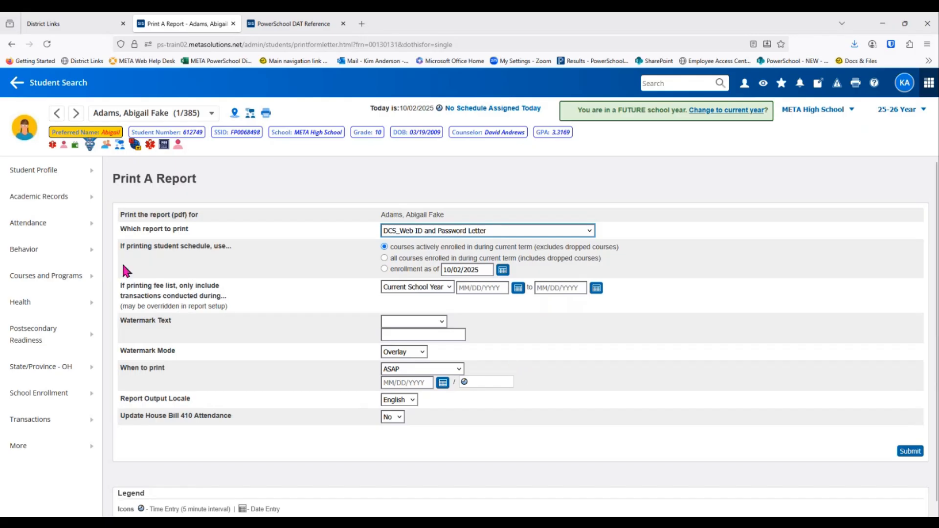
Step: Choose Fees-Invoice as the report to print for the student
click(588, 233)
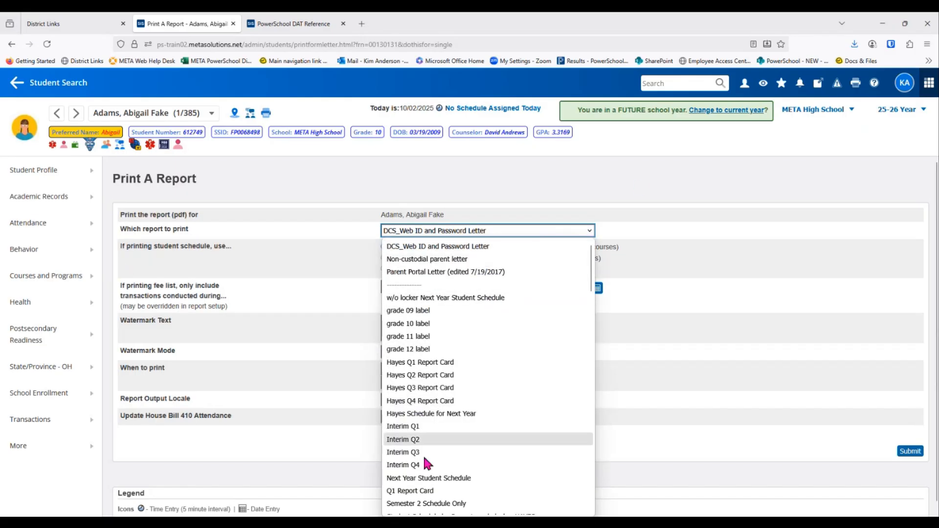
scroll(501, 425, down, 5)
scroll(501, 426, down, 6)
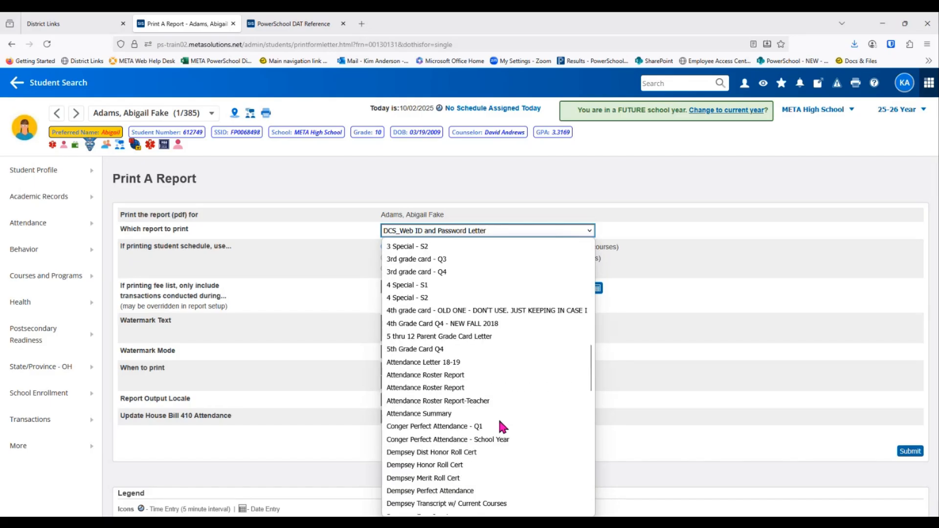
scroll(480, 413, down, 6)
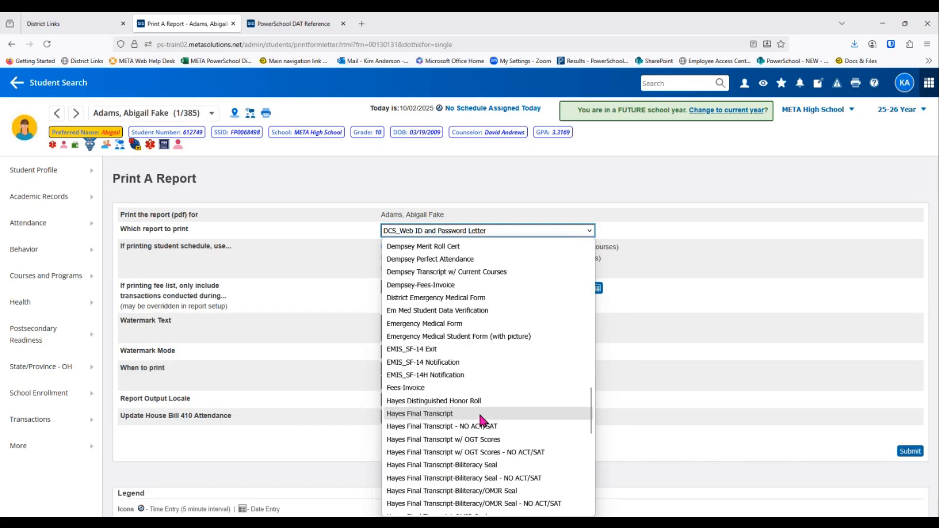
click(415, 387)
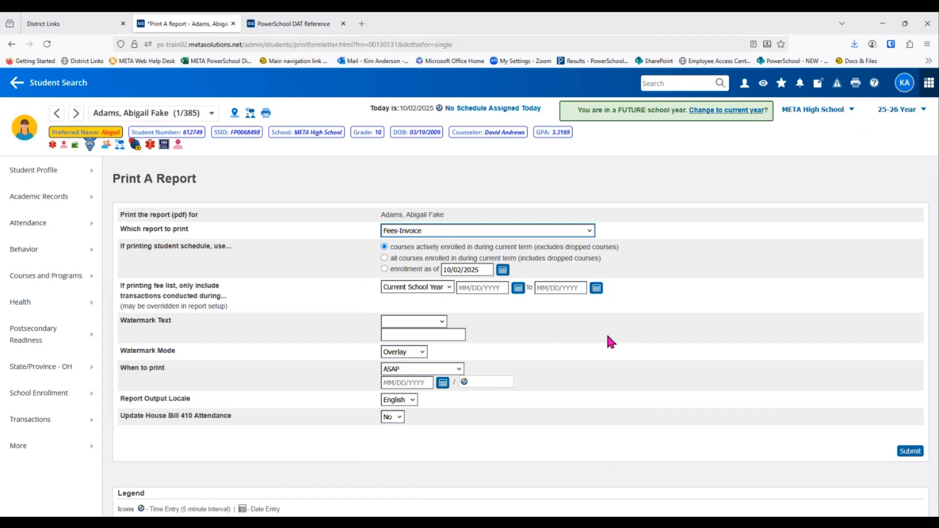
Step: Look through the list of printable reports, including the emergency medical, EMIS, honor roll and transcript reports, keeping Fees-Invoice selected
click(580, 228)
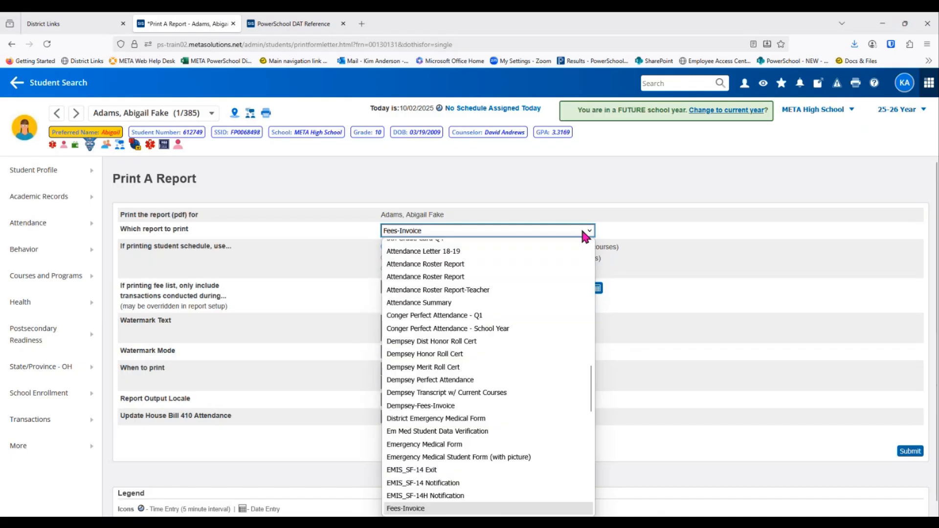
scroll(538, 343, down, 6)
scroll(538, 342, up, 3)
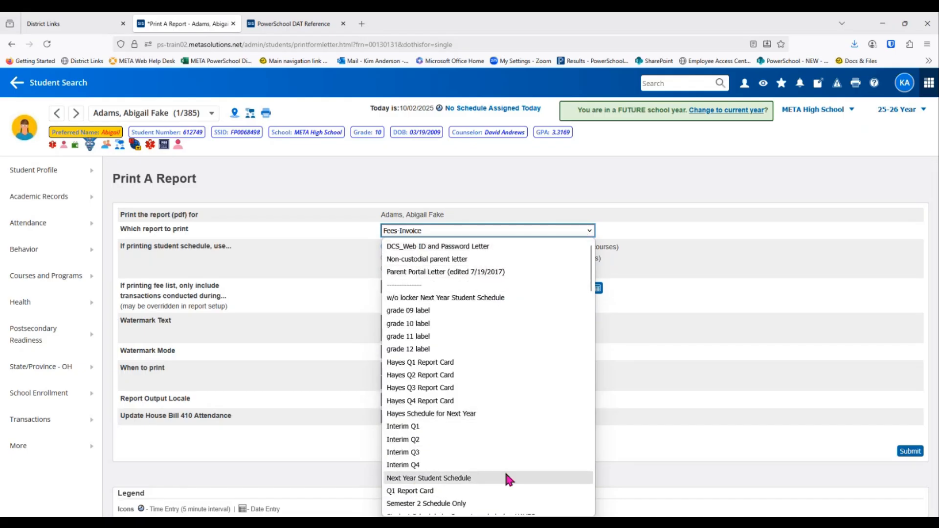
scroll(516, 472, down, 5)
scroll(514, 469, down, 15)
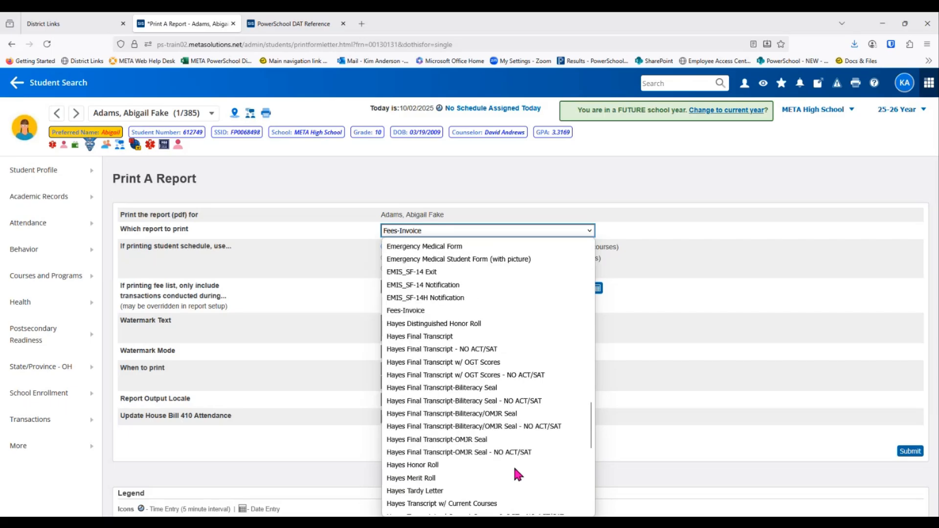
scroll(513, 463, up, 20)
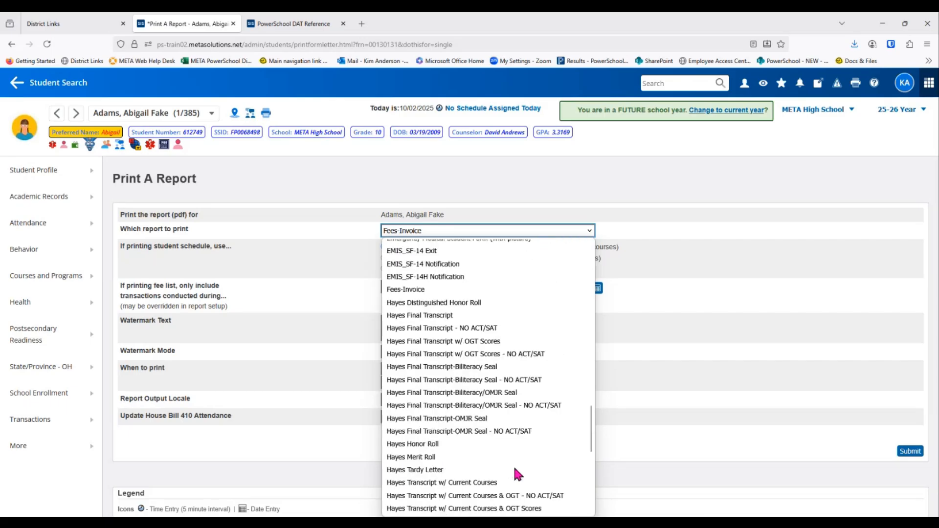
click(551, 229)
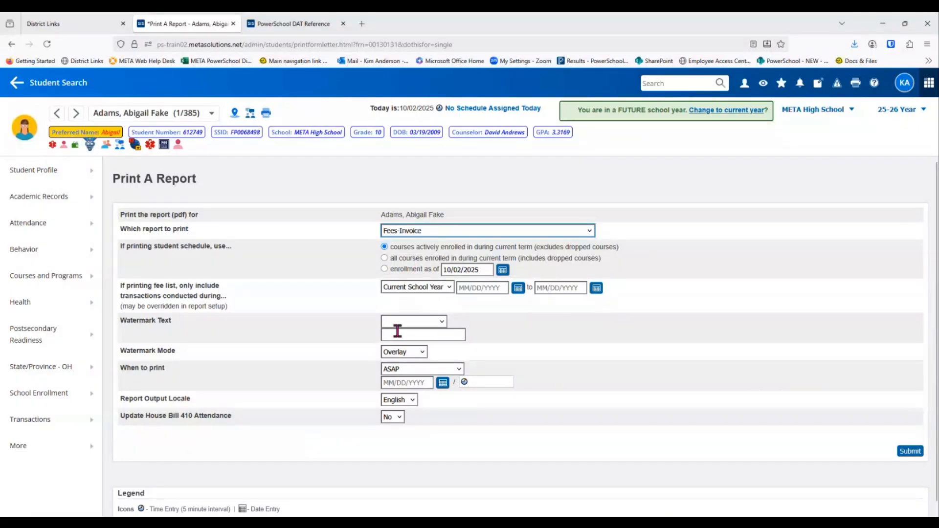
Step: Set the Fees-Invoice report's watermark text to Draft and keep the watermark mode on Overlay
click(441, 322)
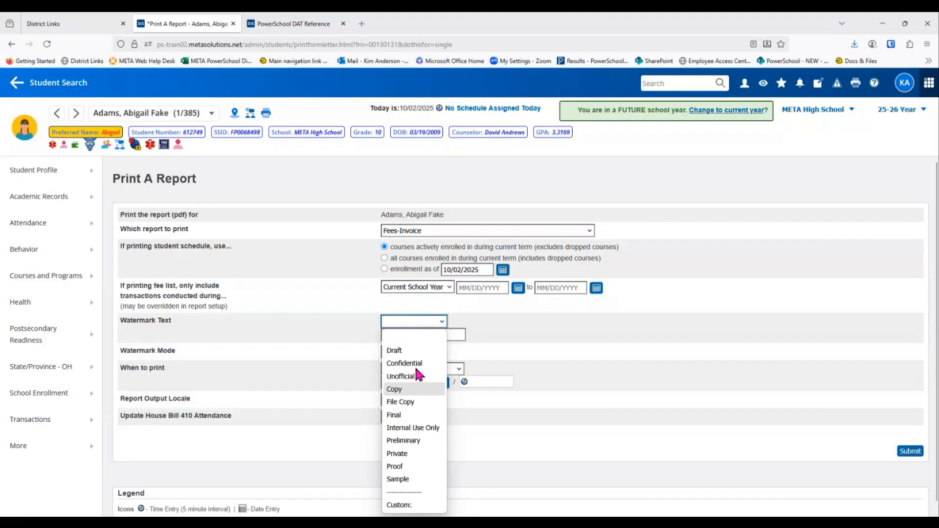
click(411, 351)
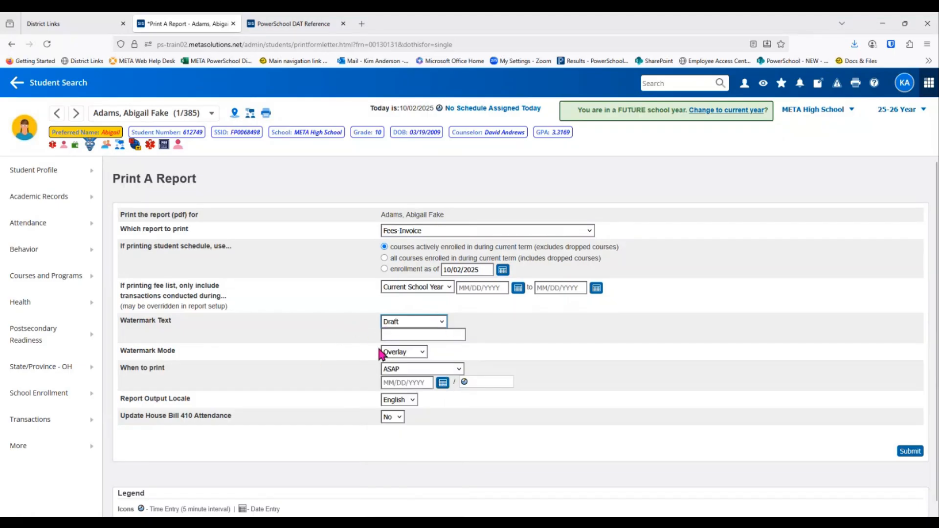
click(419, 350)
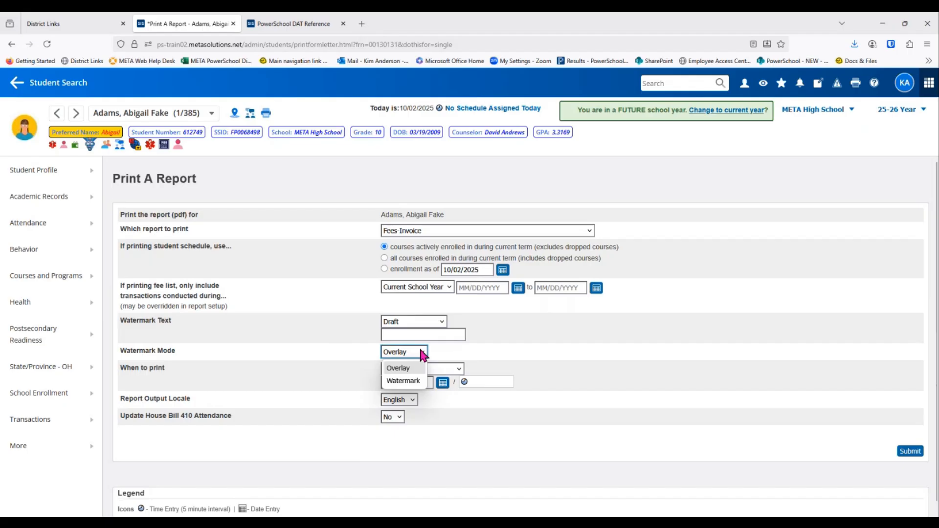
click(422, 353)
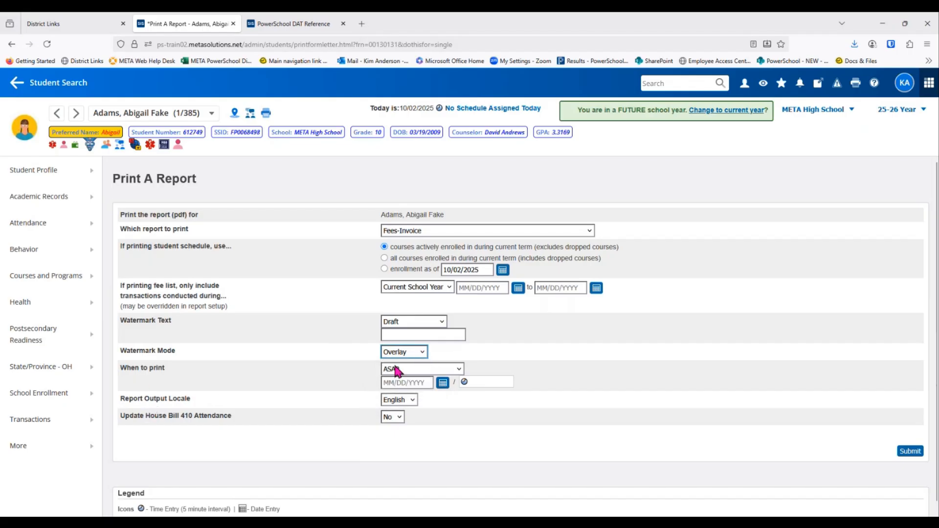
Step: Review the choices for when to print the report and for updating House Bill 410 attendance
click(451, 369)
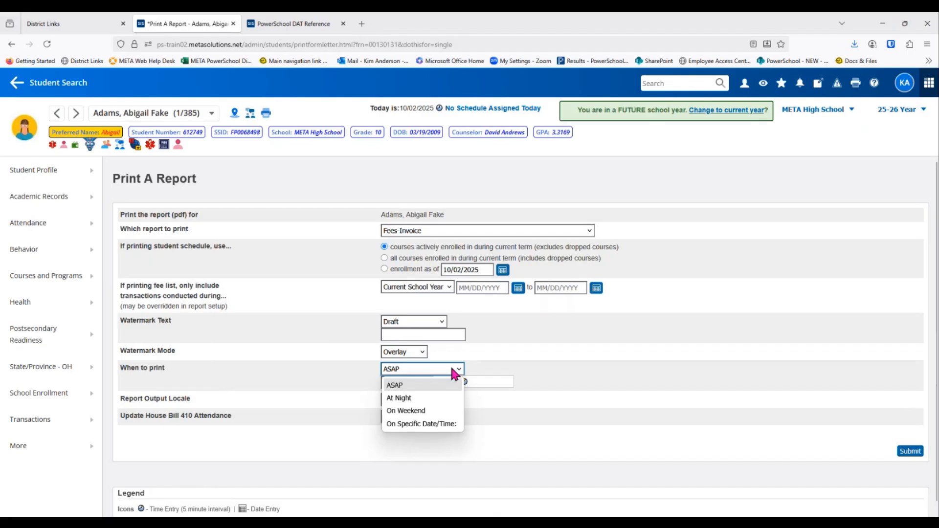
click(277, 364)
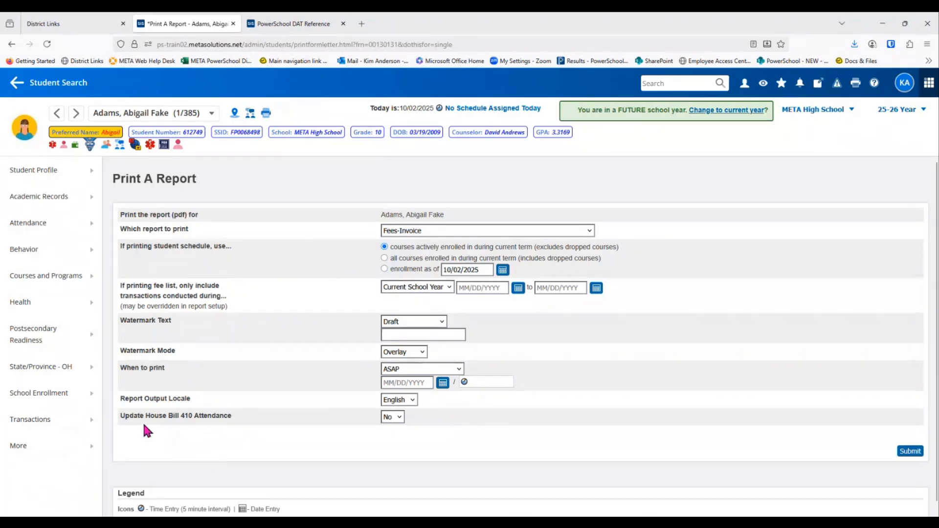
click(400, 418)
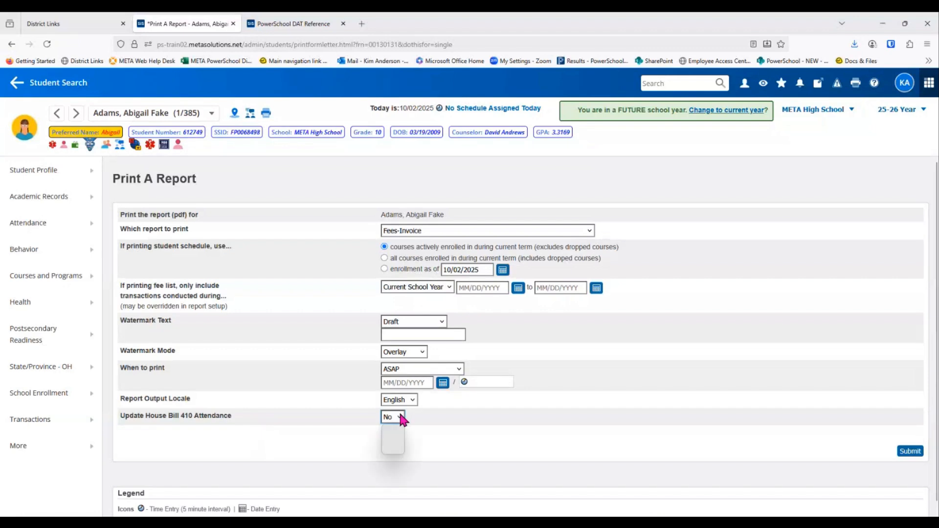
click(400, 415)
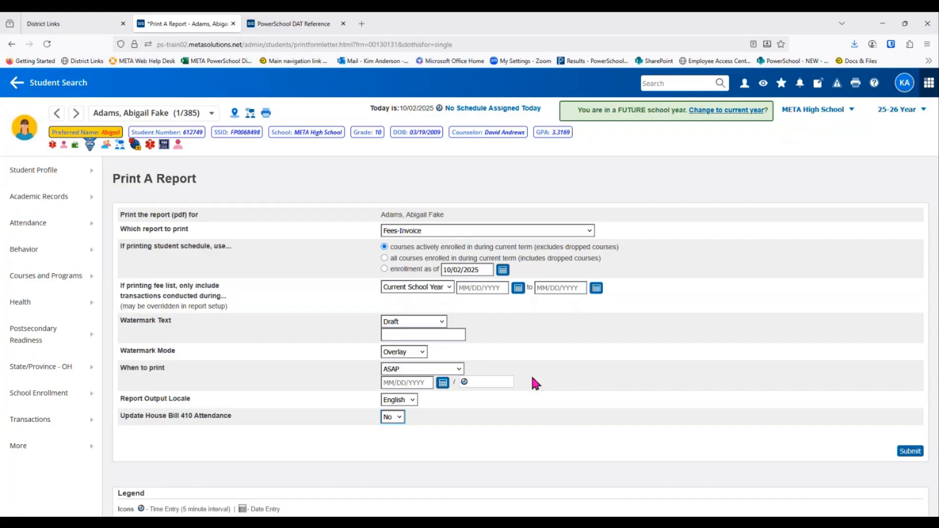
Step: Review the letters, labels, report cards and schedules at the beginning of the report list
click(574, 229)
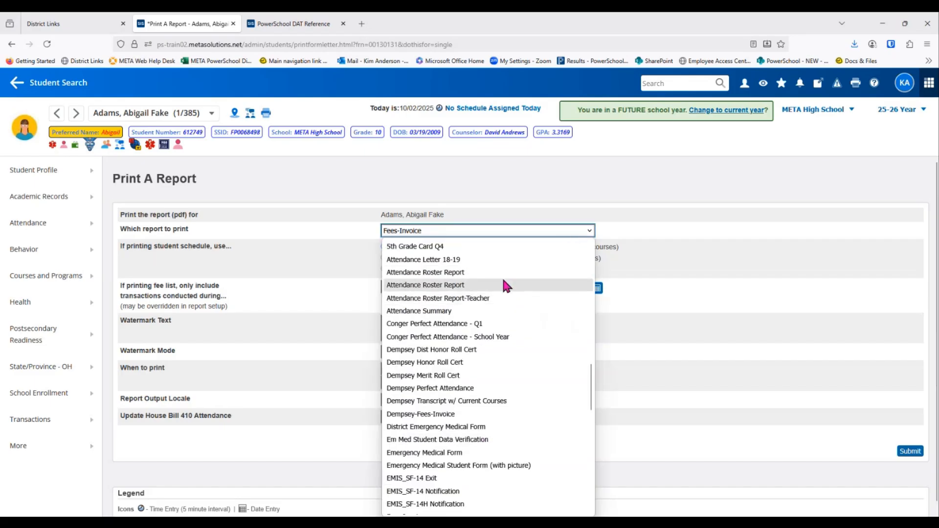
scroll(500, 275, up, 15)
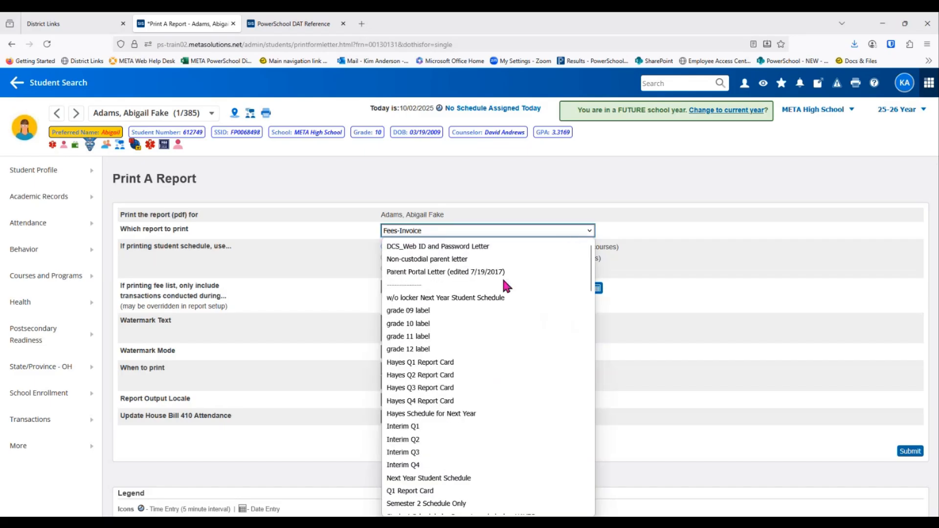
click(530, 225)
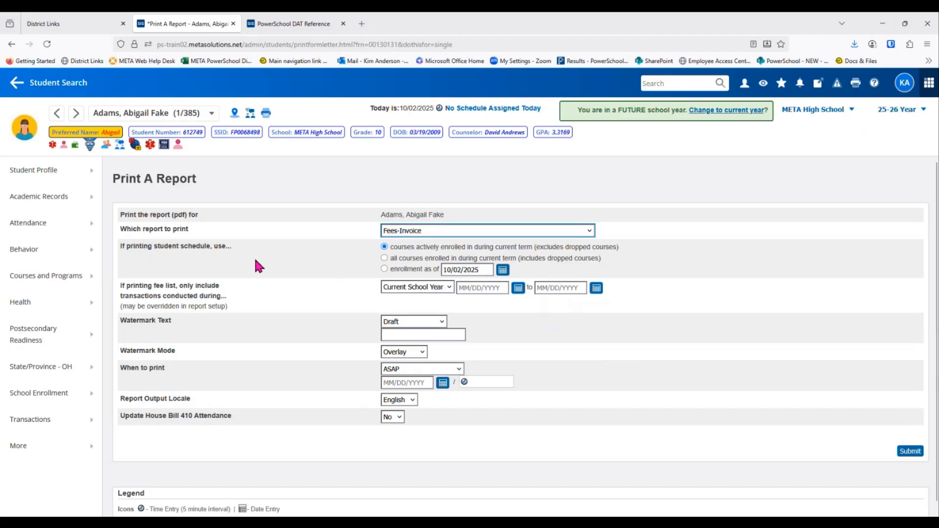
Step: Leave the single-student report form unsaved and examine the Print a Student Report options for all selected grade 10 students
click(59, 84)
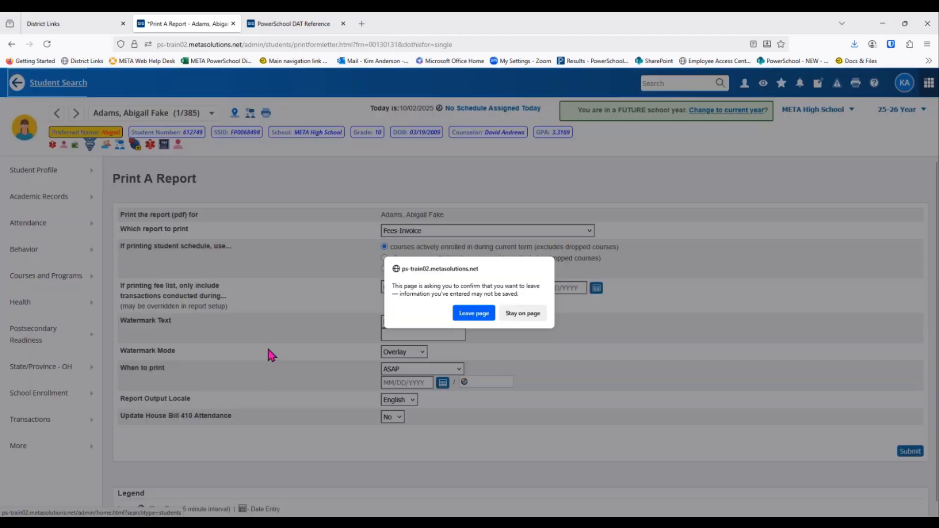
click(466, 315)
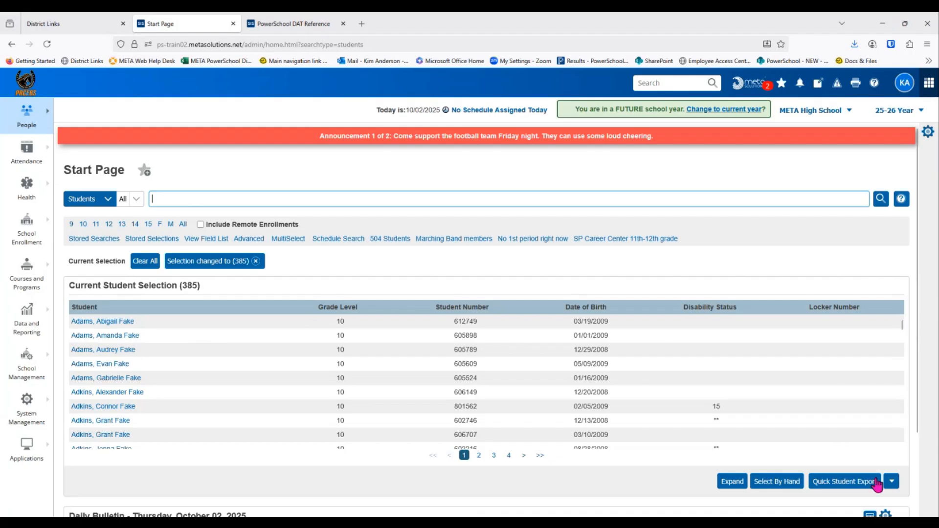
click(891, 484)
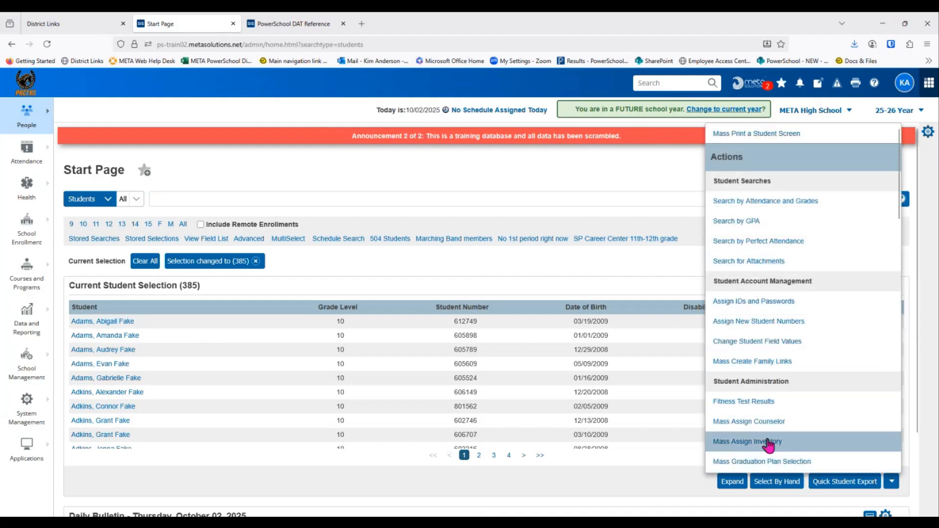
scroll(789, 429, down, 5)
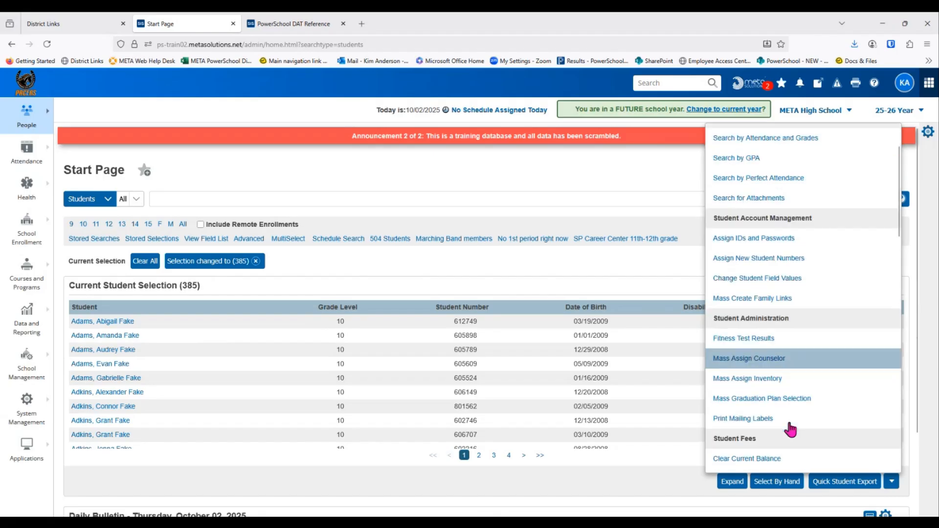
scroll(792, 429, down, 1)
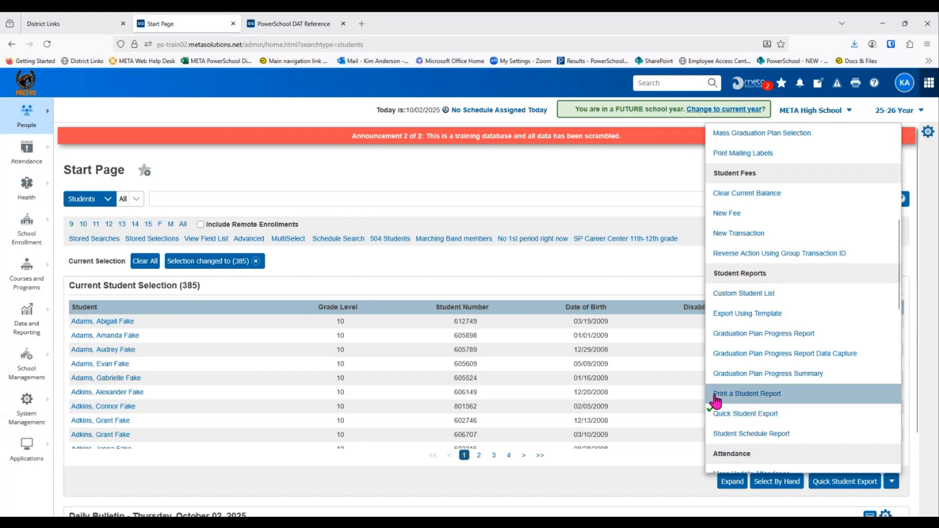
click(753, 394)
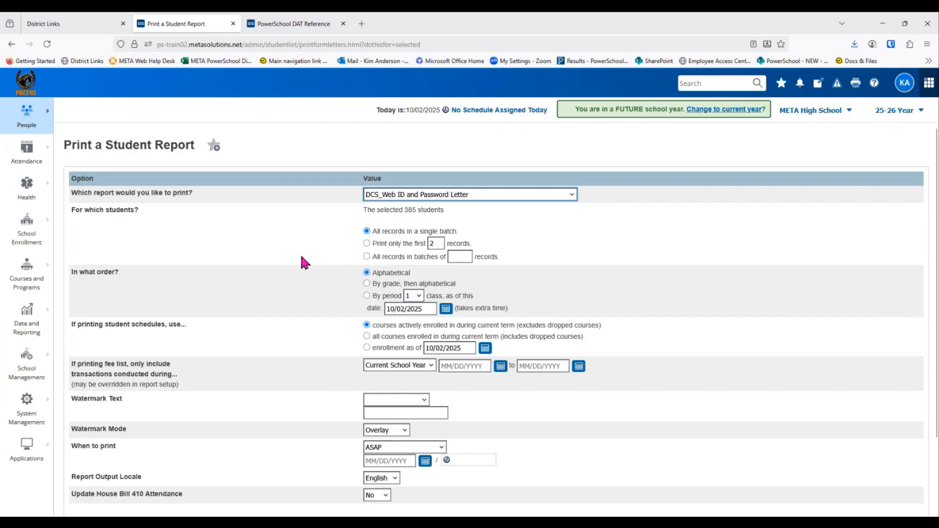
scroll(300, 259, down, 2)
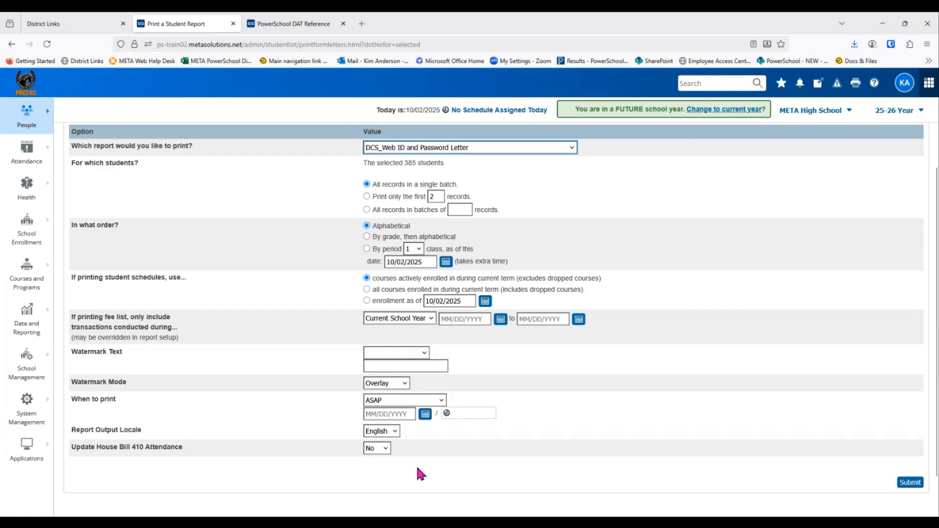
scroll(572, 407, up, 2)
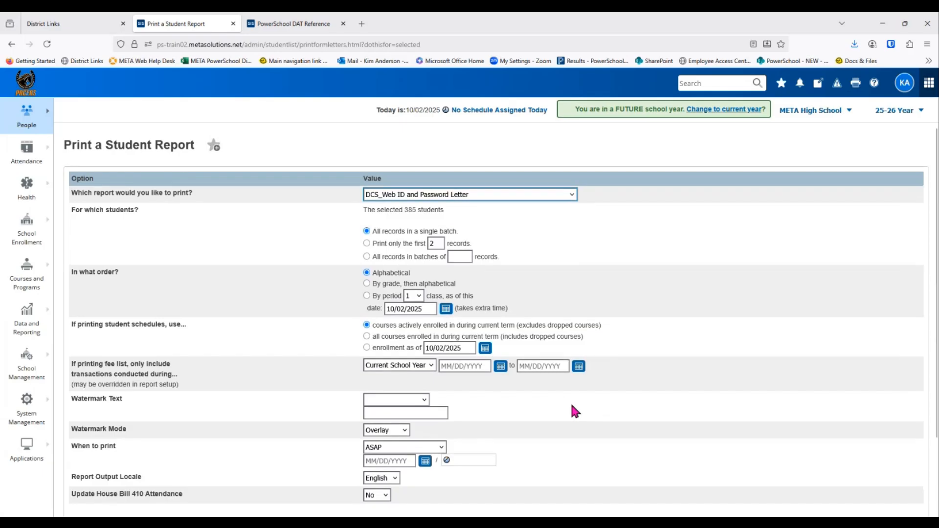
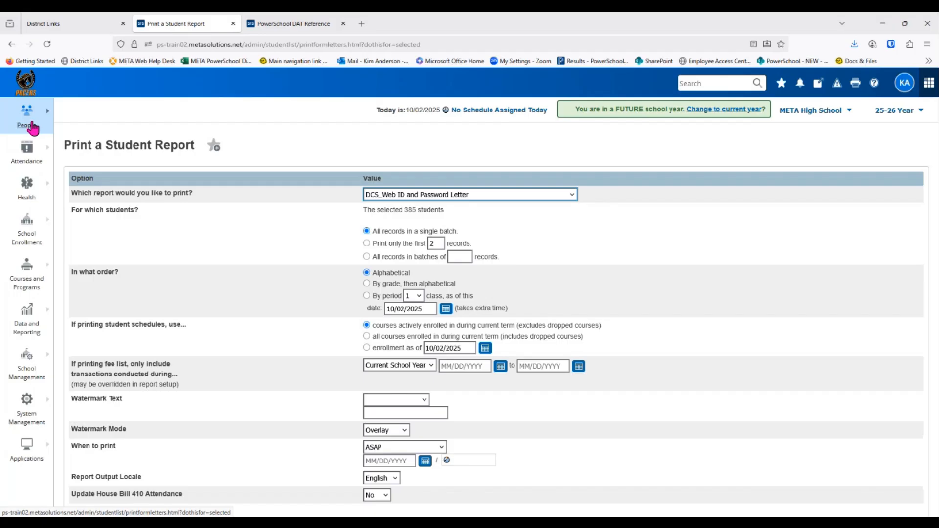
Step: Return to the Start Page and examine the group functions for the selected students, from student searches through Ohio State Functions
click(695, 84)
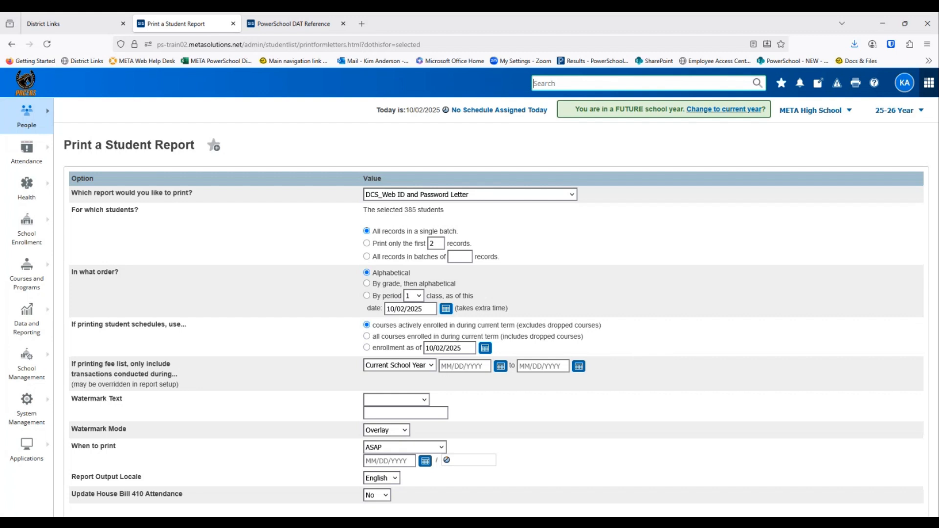
click(25, 85)
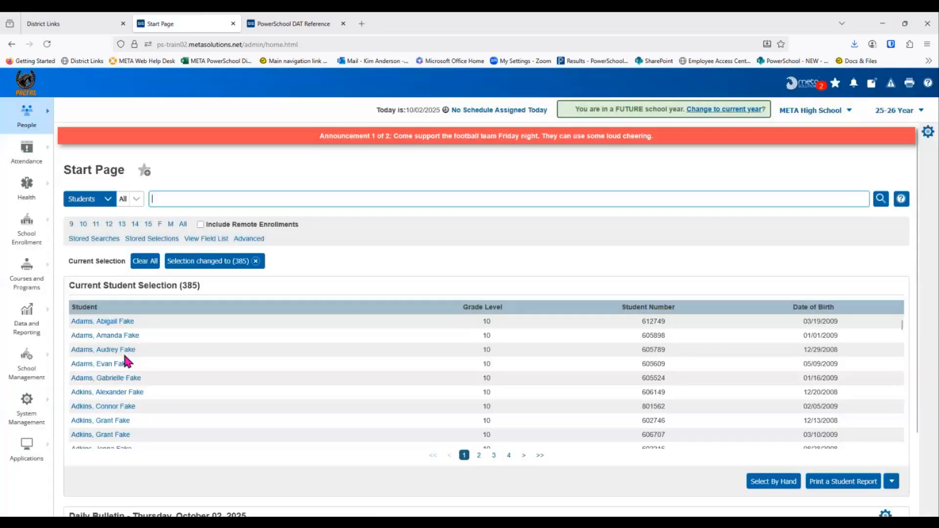
click(891, 482)
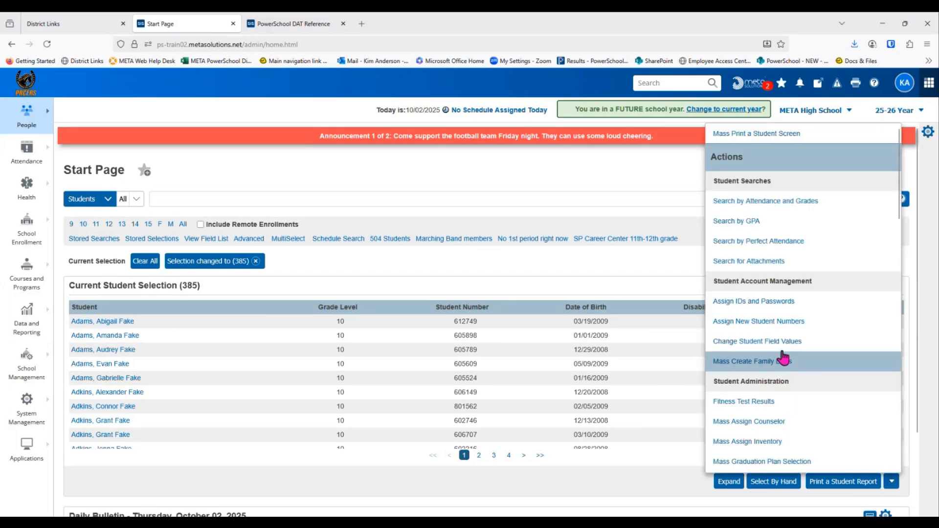
scroll(782, 309, down, 6)
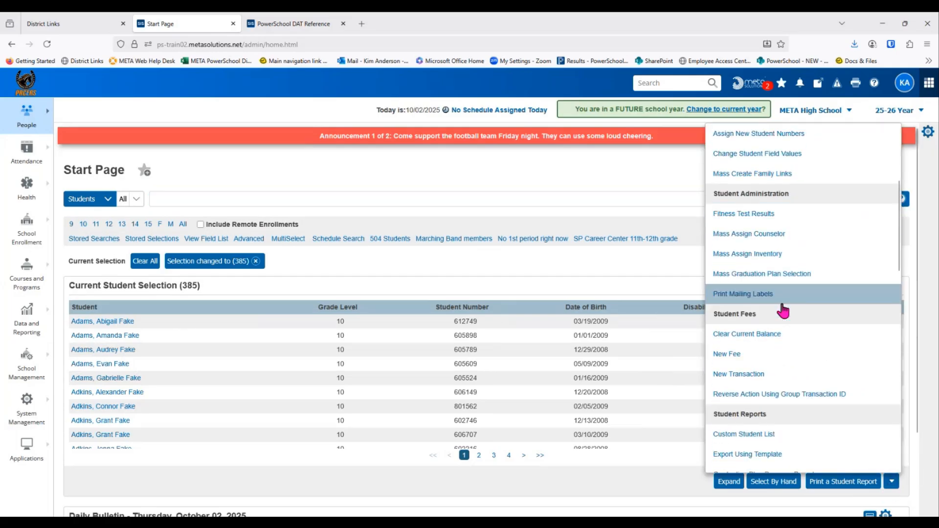
scroll(785, 319, down, 4)
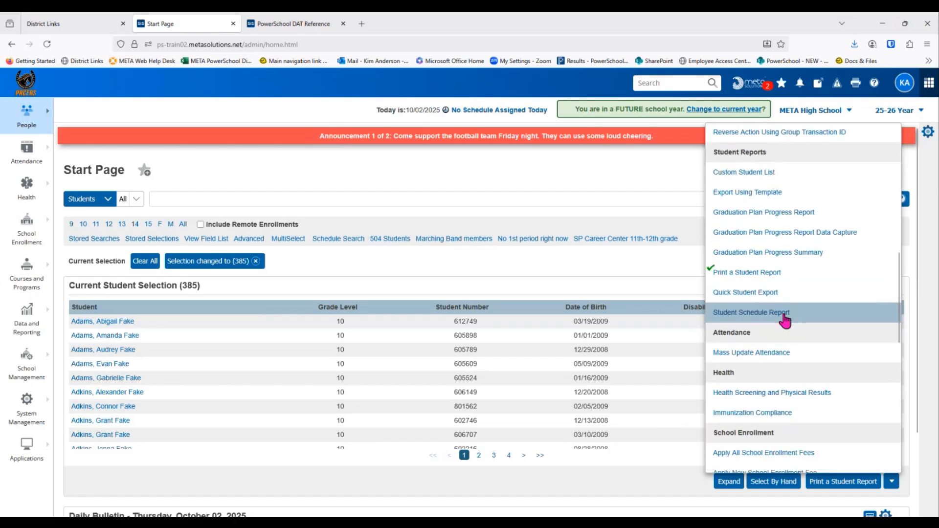
scroll(785, 323, down, 4)
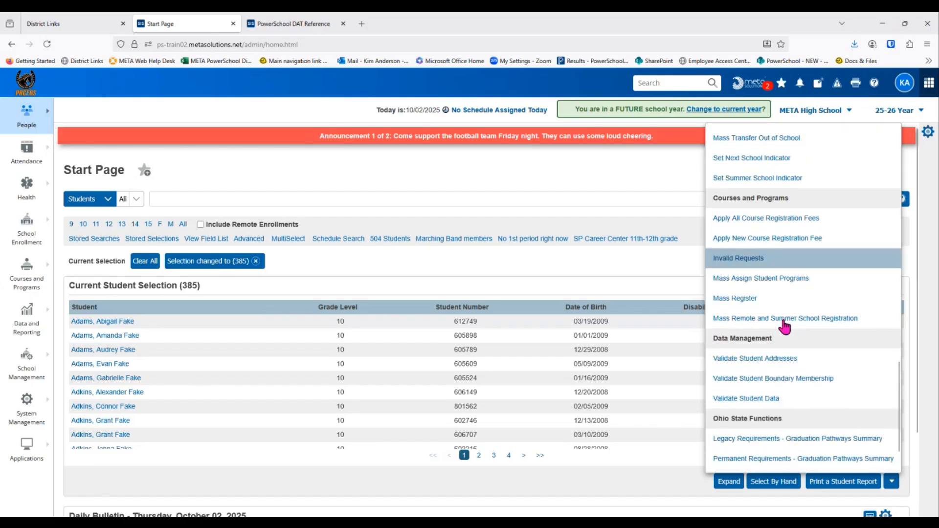
scroll(784, 326, down, 1)
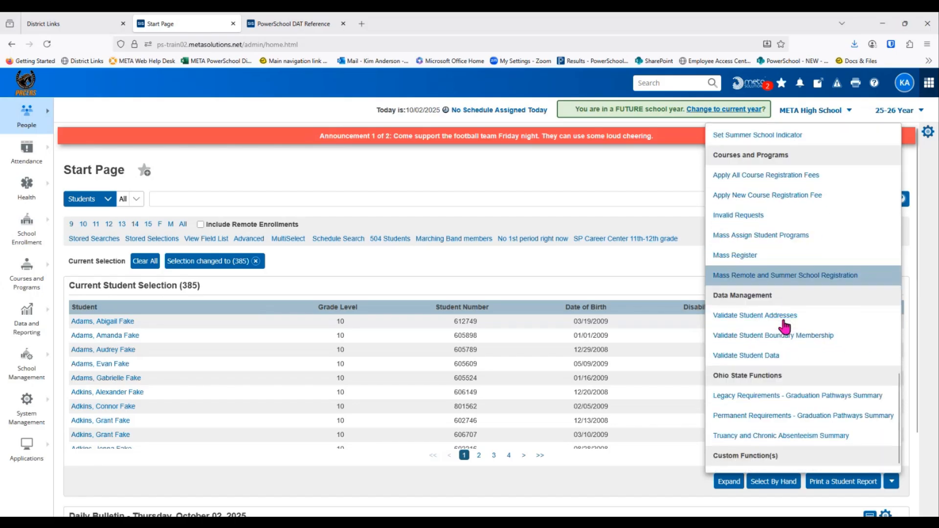
scroll(782, 332, up, 3)
scroll(779, 336, up, 1)
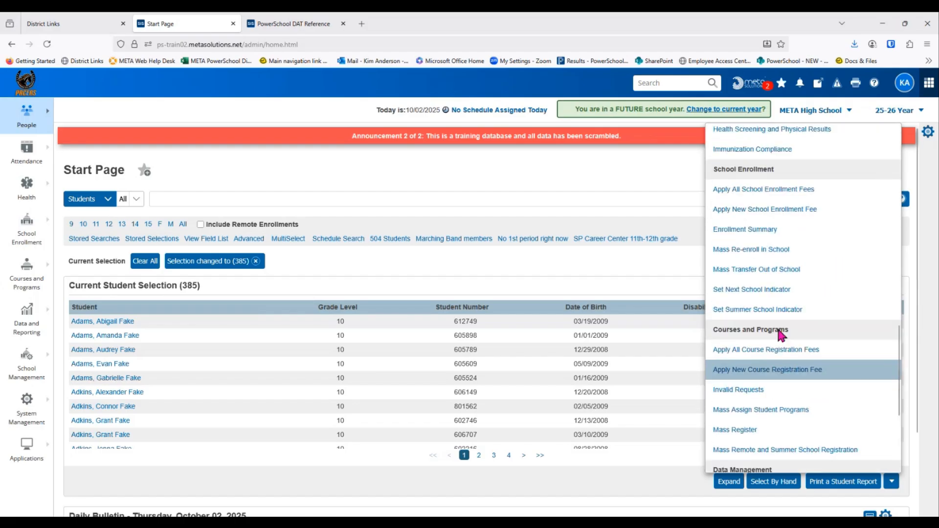
scroll(778, 336, up, 2)
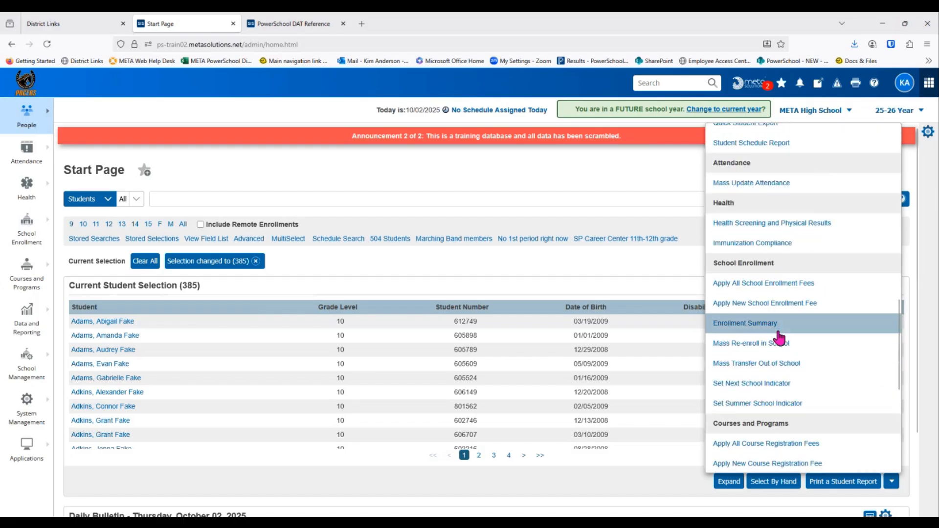
scroll(770, 330, up, 3)
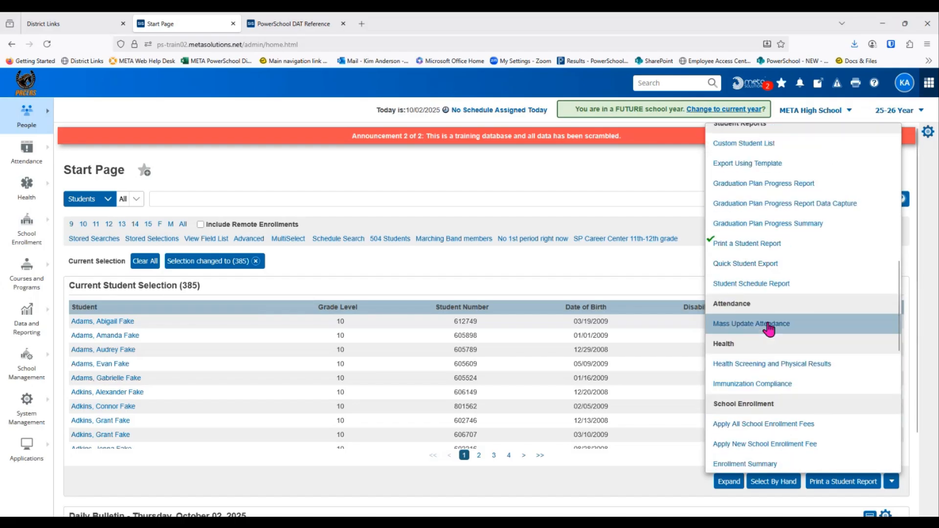
Step: Open Print Mailing Labels for the selected grade 10 students and choose the Seniors layout from the available mailing label layouts
scroll(768, 329, up, 4)
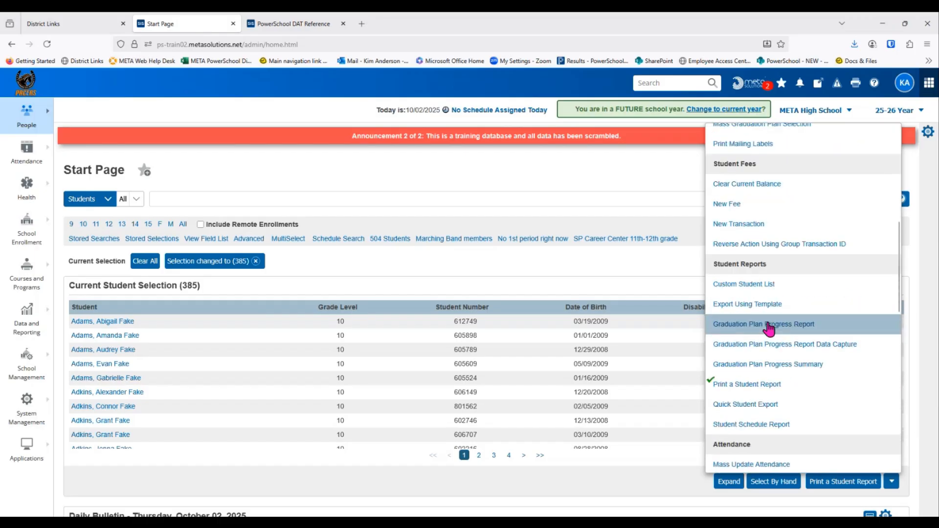
scroll(767, 327, up, 2)
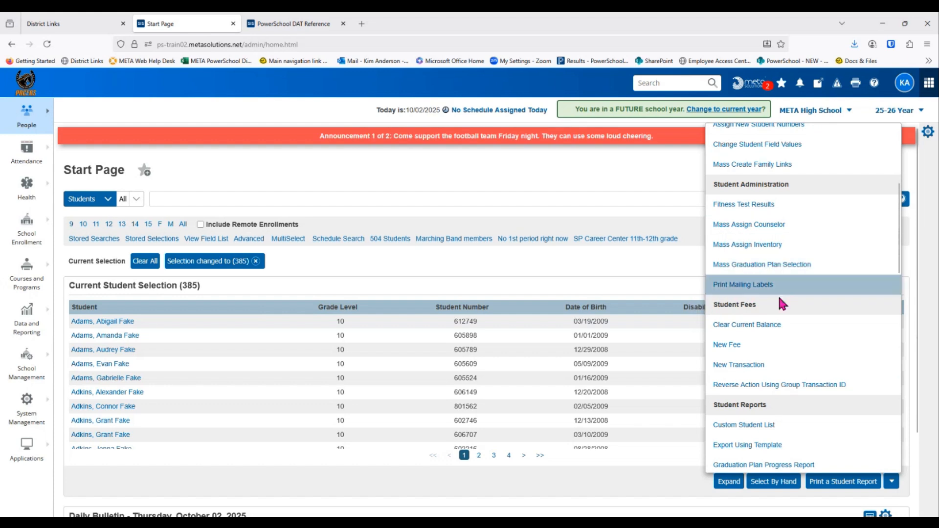
click(741, 288)
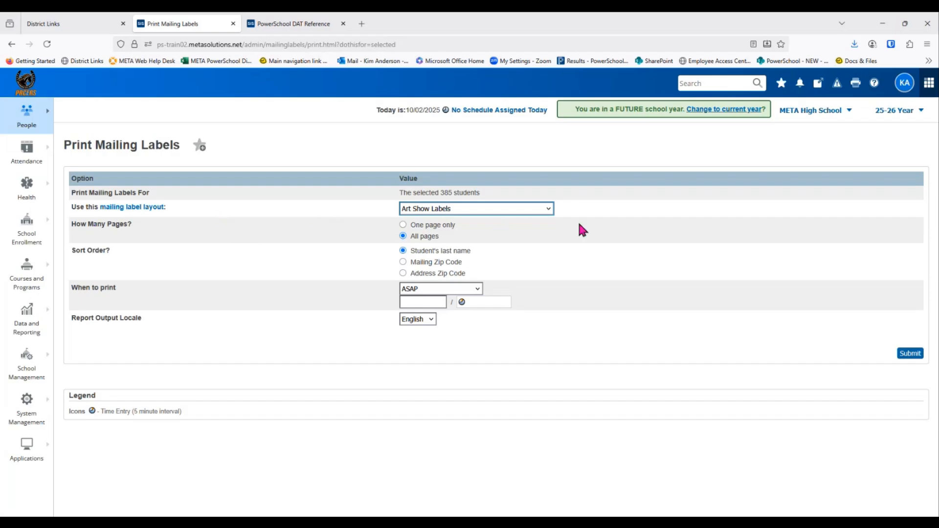
click(549, 209)
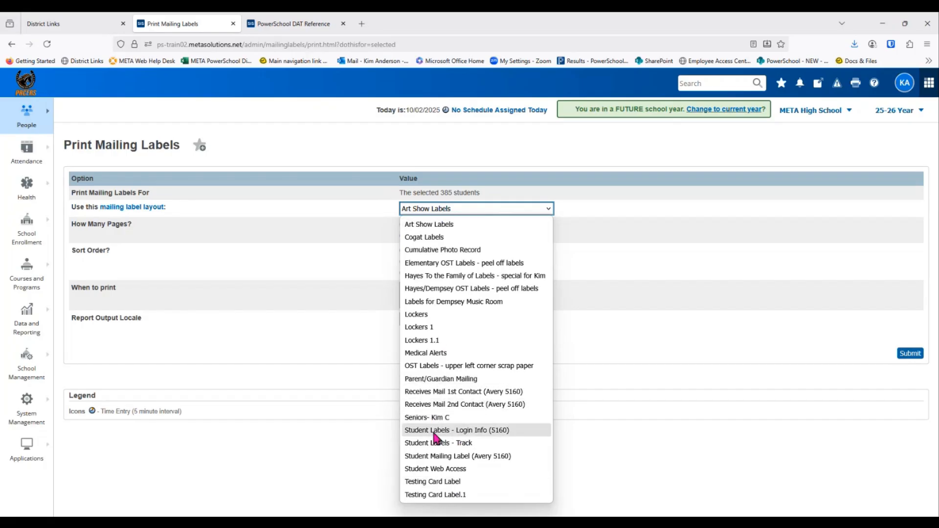
click(426, 418)
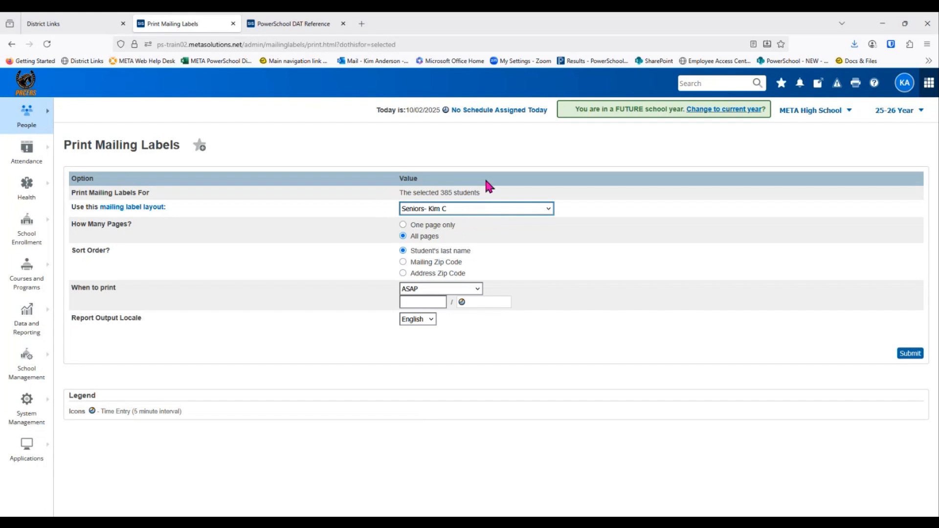
click(499, 213)
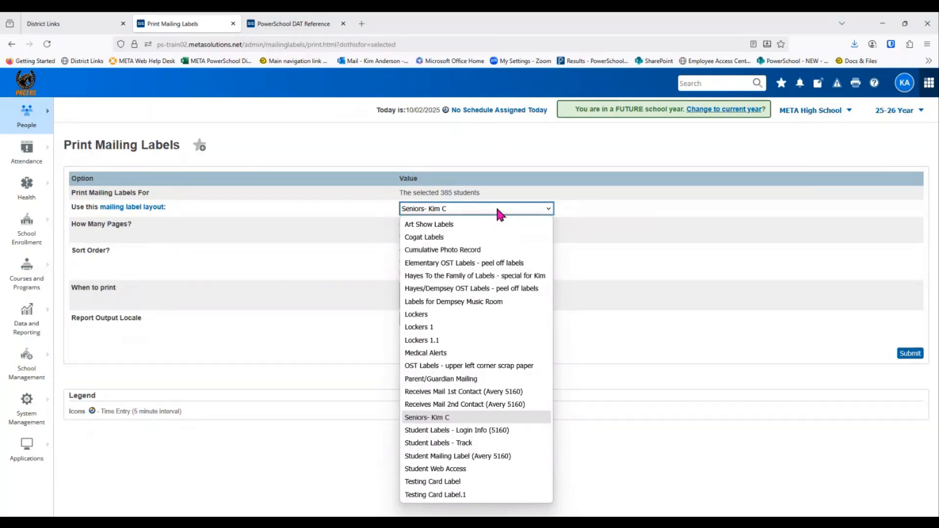
click(497, 209)
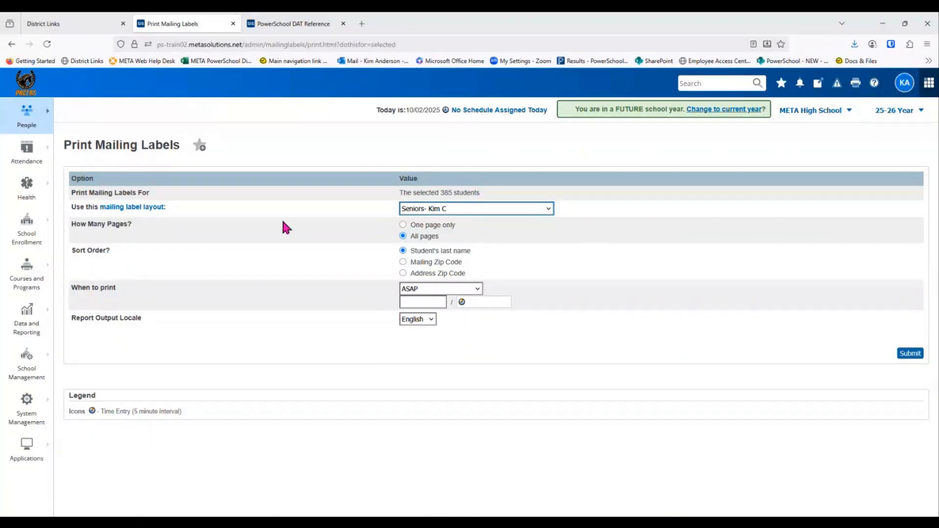
Step: Open the mailing label layout definitions and review the full list of layouts
click(140, 211)
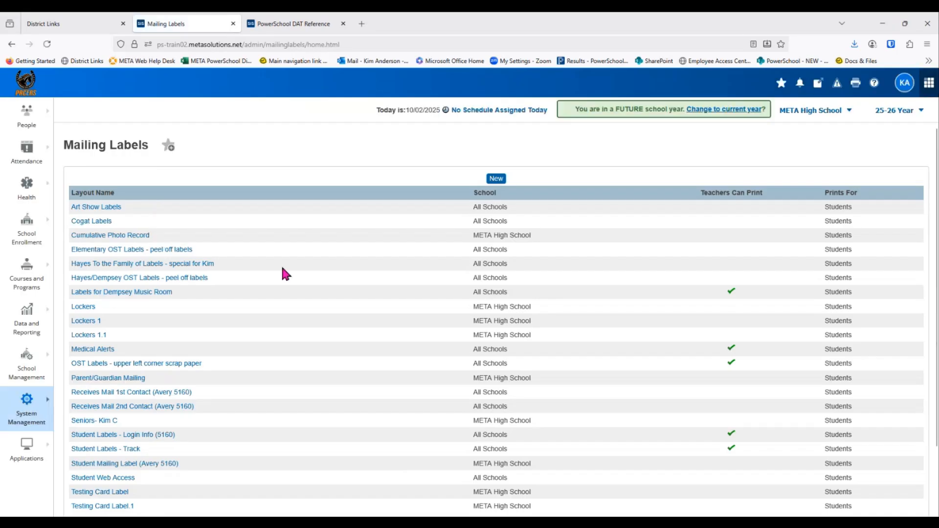
scroll(283, 272, down, 2)
scroll(283, 271, up, 2)
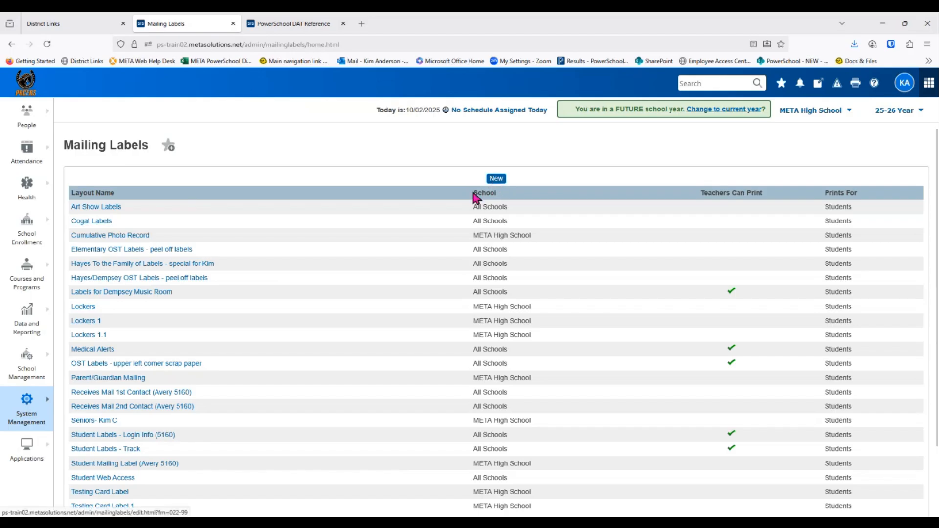
Step: Start a new mailing label layout, enter a layout name, and return to the Mailing Labels list without saving
click(496, 180)
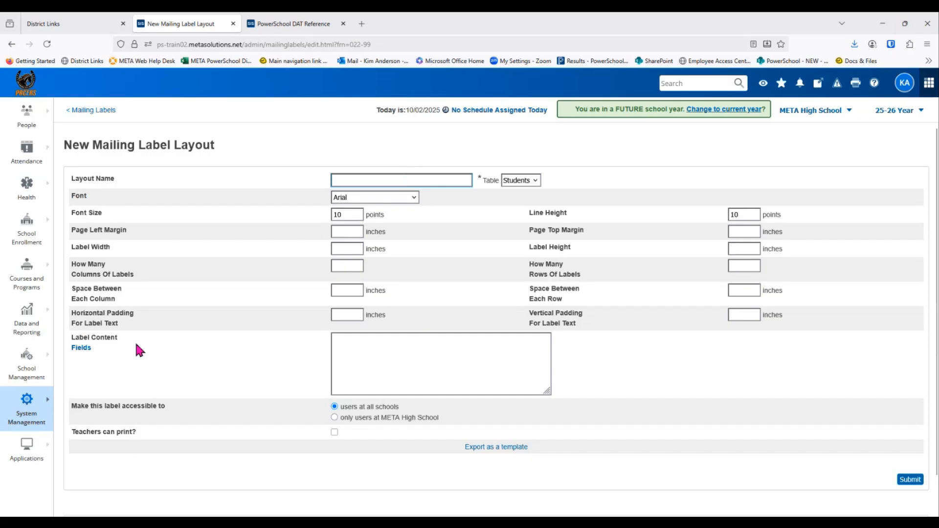
click(81, 353)
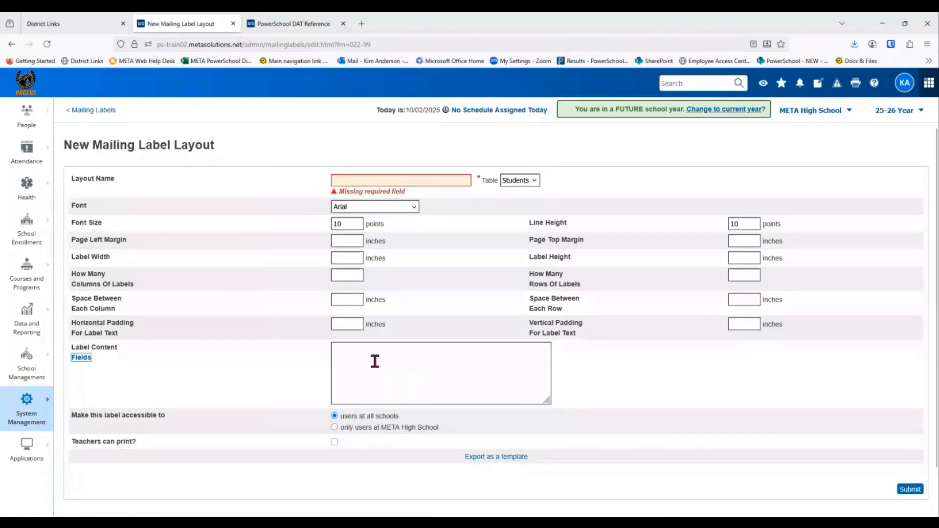
click(375, 361)
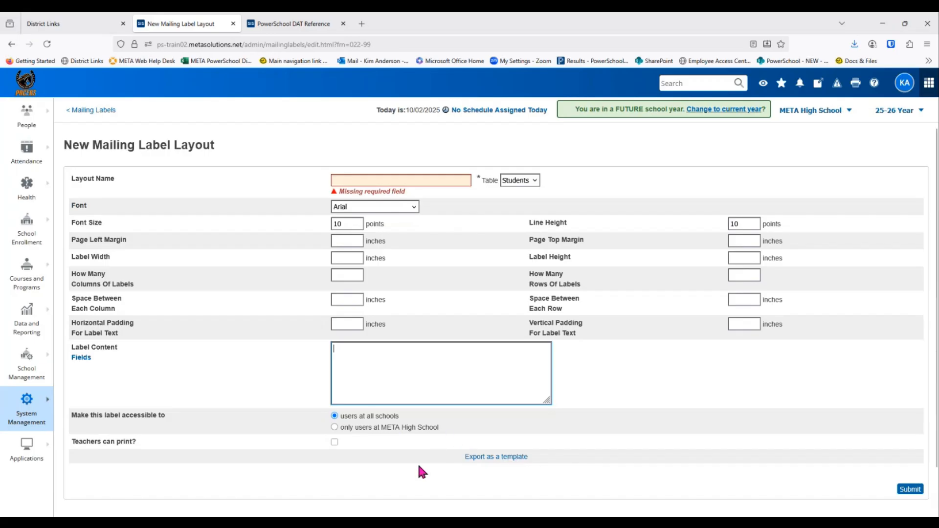
click(355, 241)
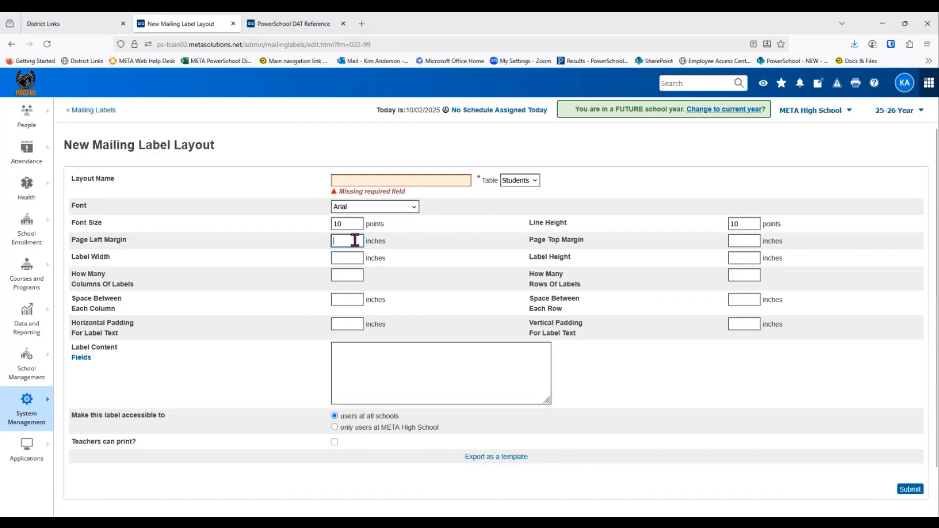
click(366, 180)
text(Kim's )
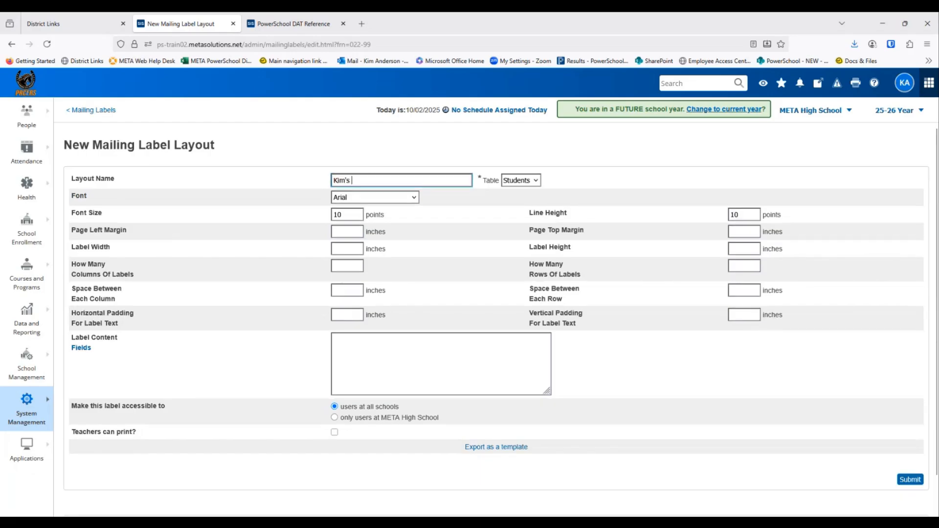
text(layout)
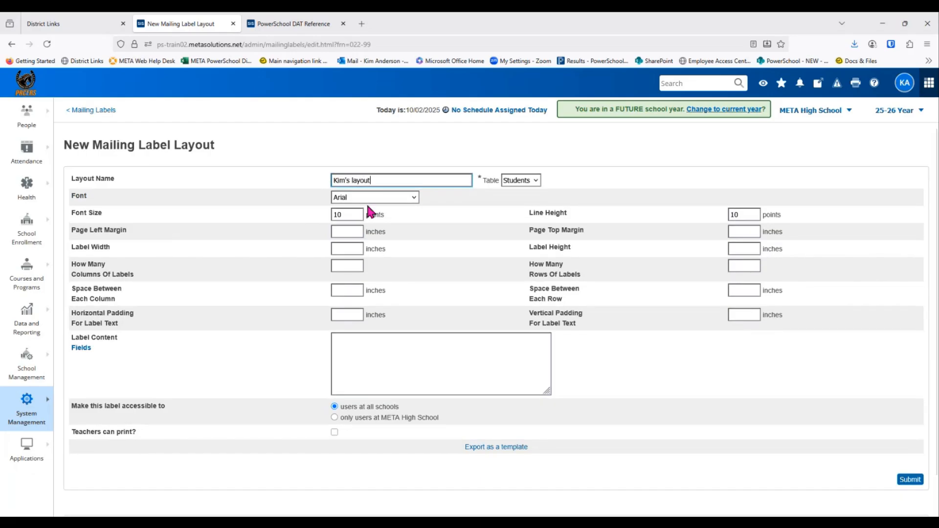
click(356, 235)
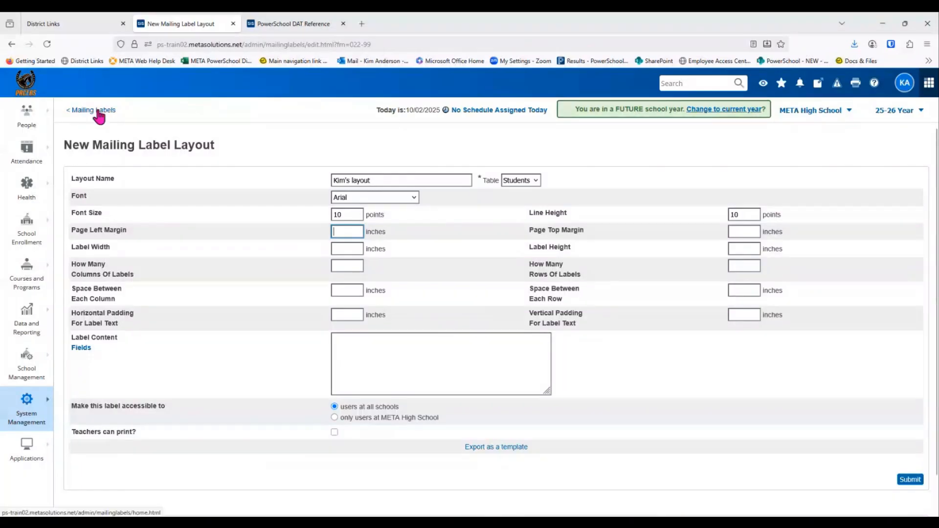
click(97, 111)
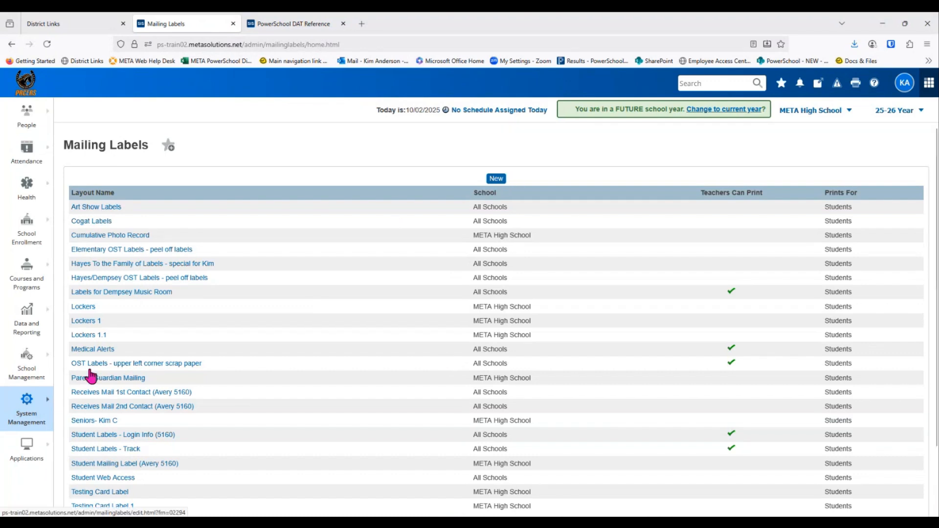
Step: Examine the settings and label content of the Lockers mailing label layout, and return to the Start Page
click(92, 307)
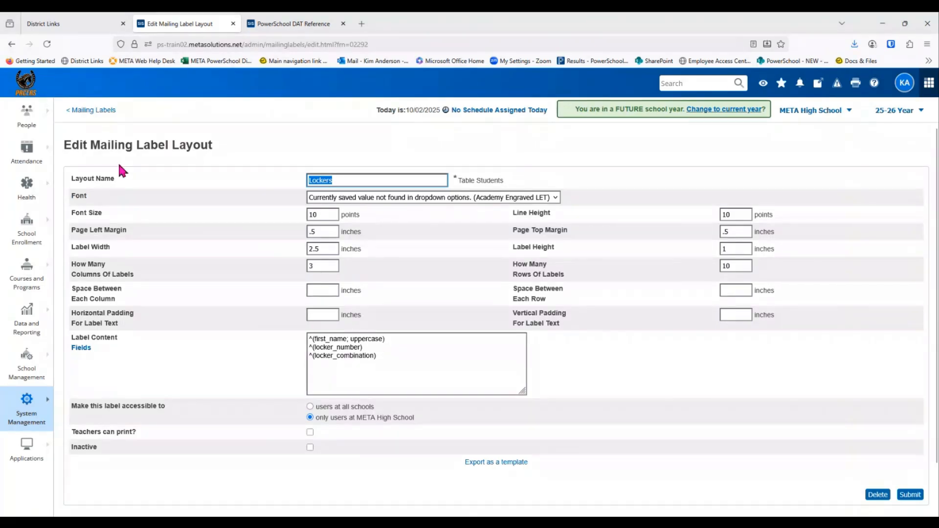
click(89, 111)
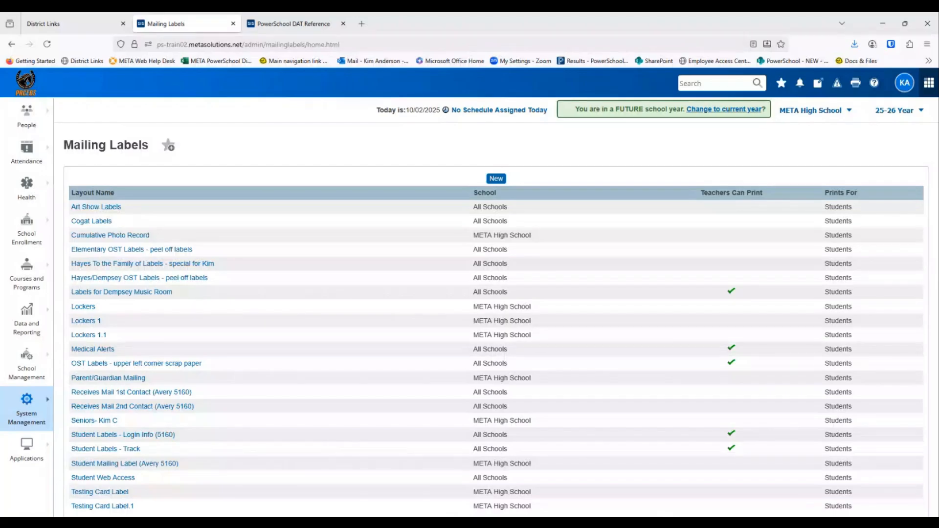
click(27, 87)
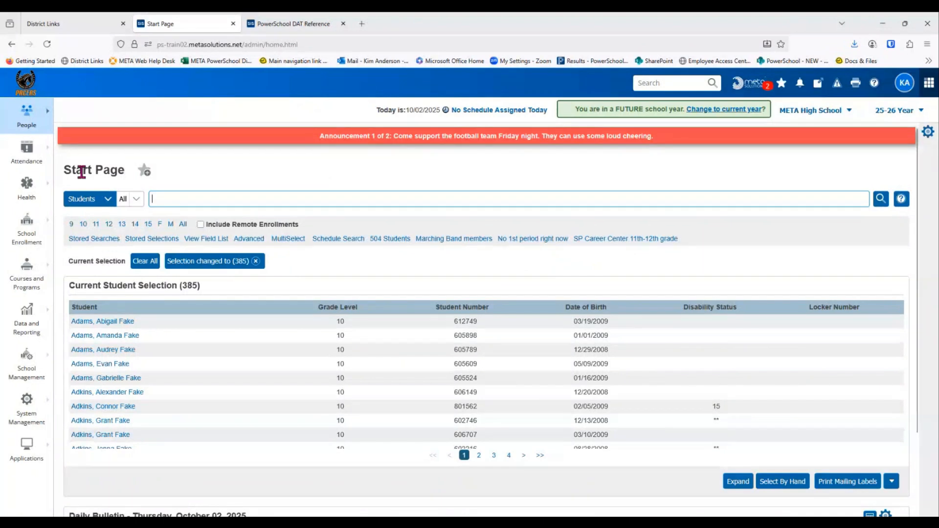
Step: Open the Class Rosters (PDF) report for META High School from the Student/Staff Listings in System Reports
click(22, 332)
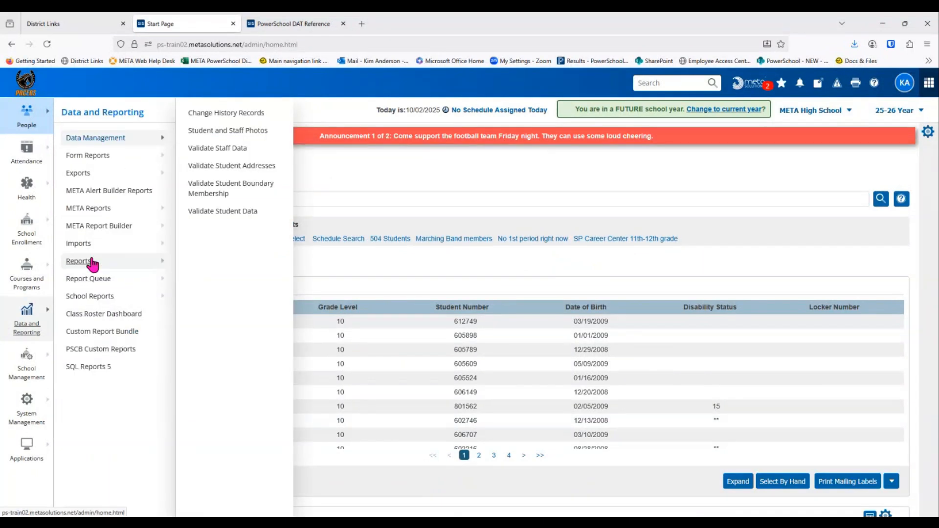
mouse_move(92, 264)
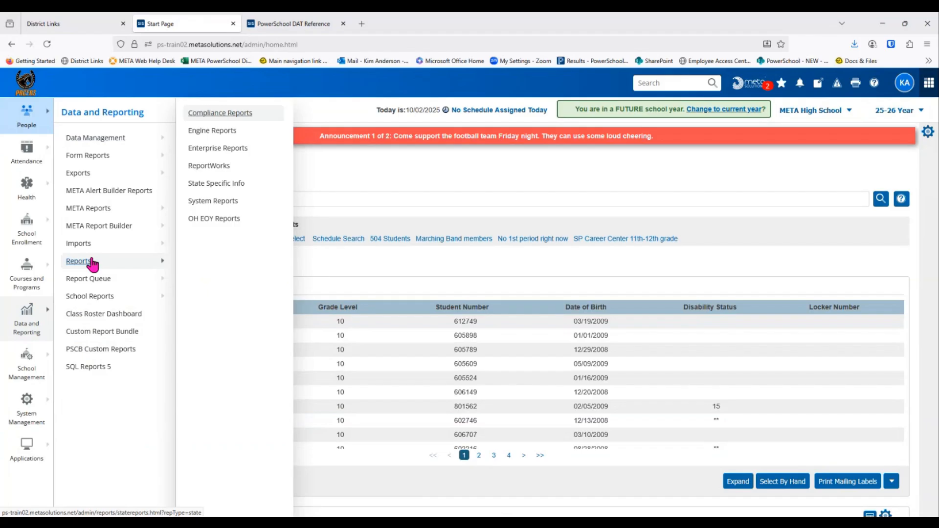
click(201, 201)
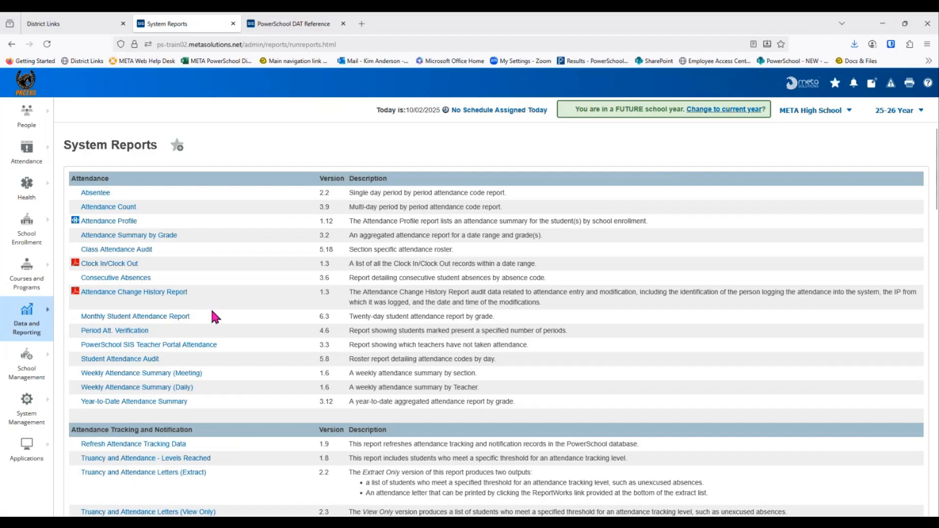
scroll(213, 311, down, 12)
scroll(212, 312, down, 15)
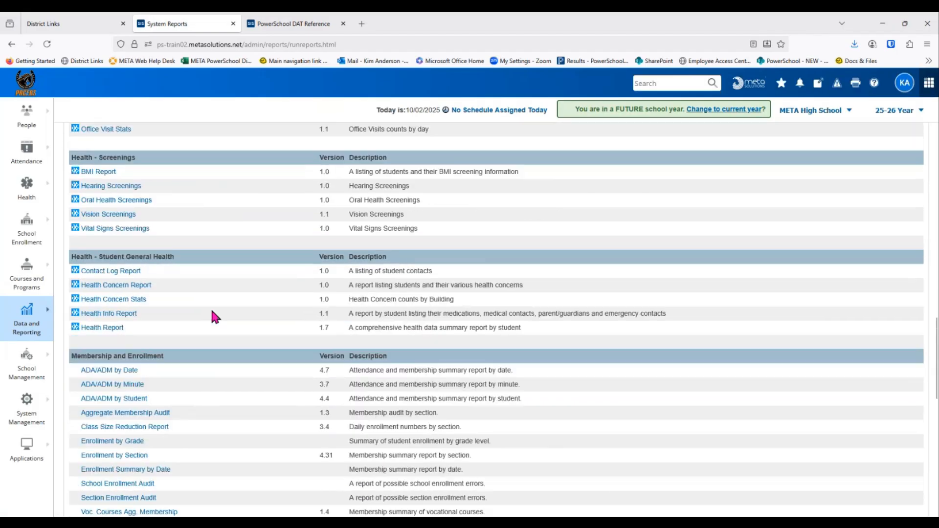
scroll(210, 307, down, 3)
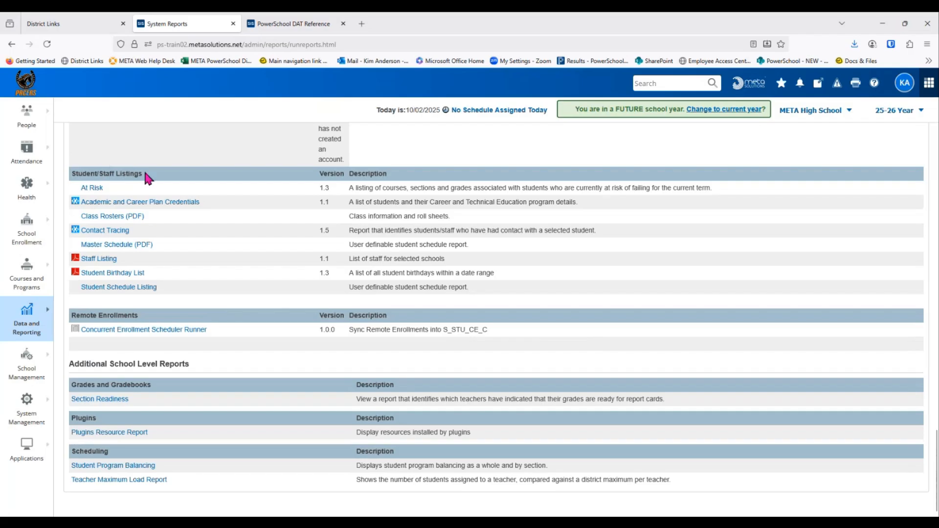
click(114, 217)
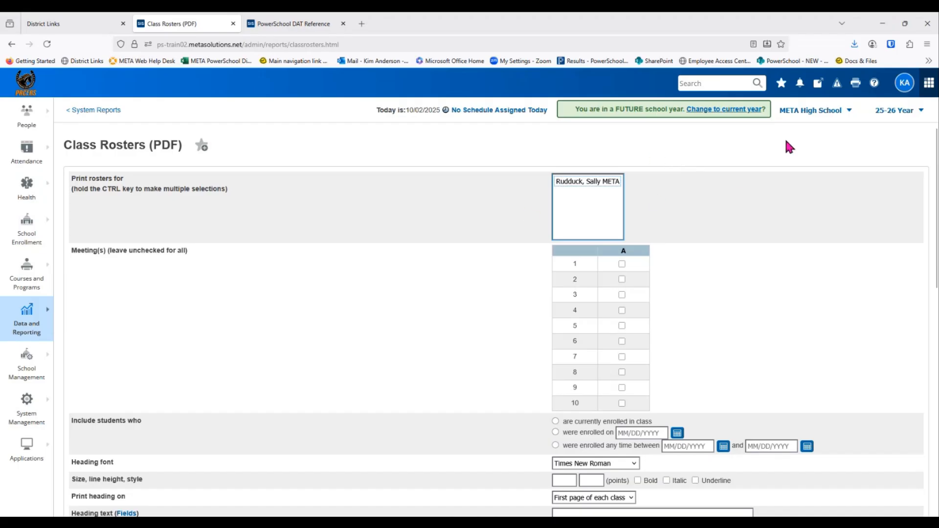
Step: Switch the school to META Middle School and open its Class Rosters (PDF) report from System Reports
click(802, 111)
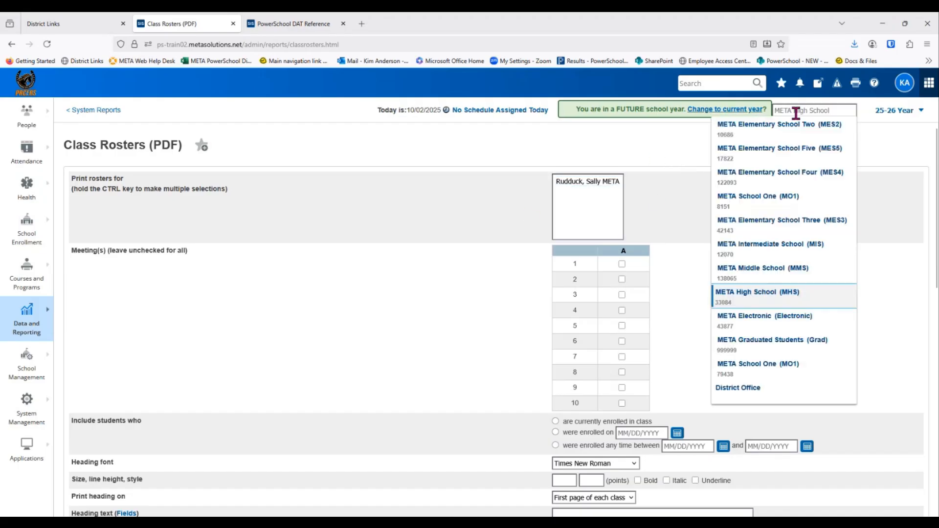
click(743, 271)
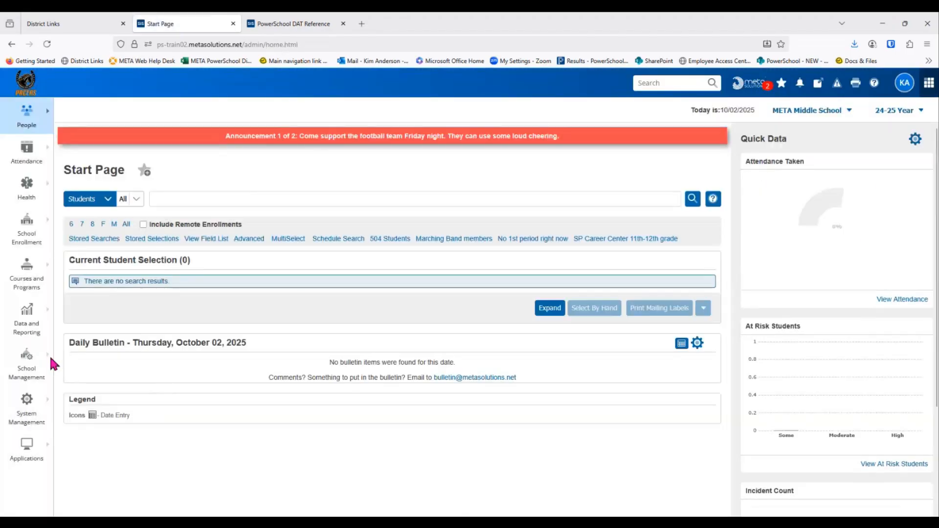
click(26, 323)
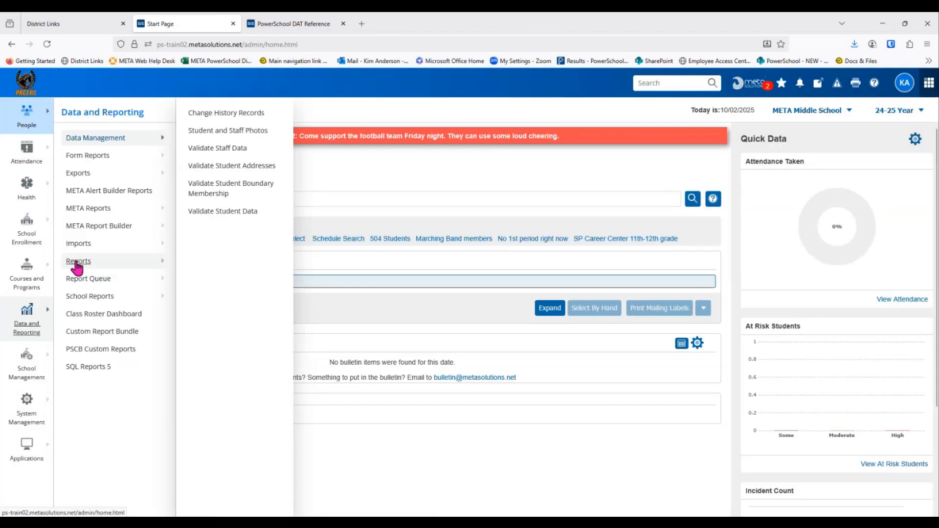
mouse_move(76, 265)
click(204, 201)
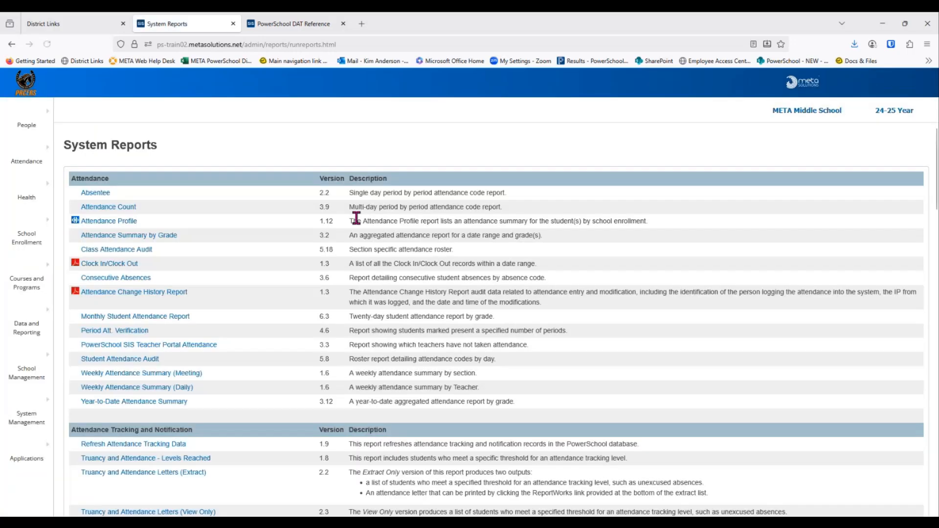
scroll(250, 336, down, 10)
scroll(250, 336, down, 20)
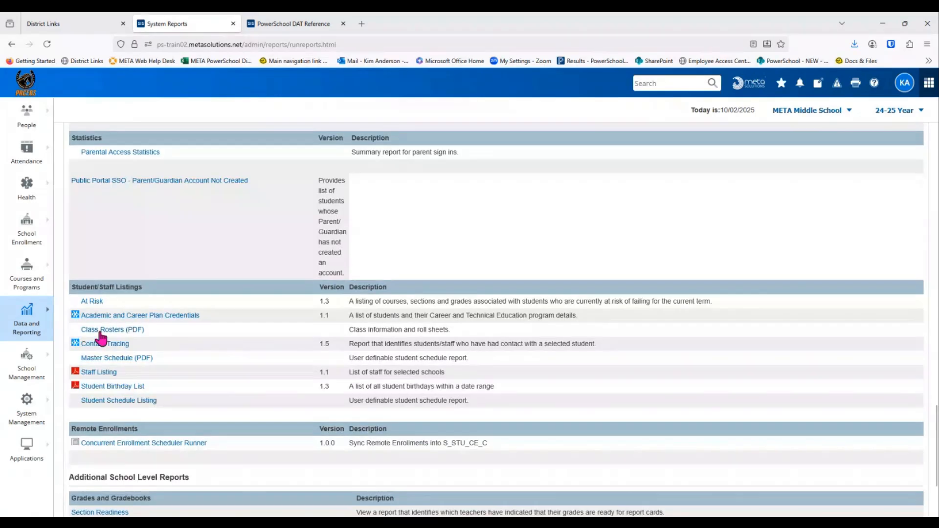
click(100, 330)
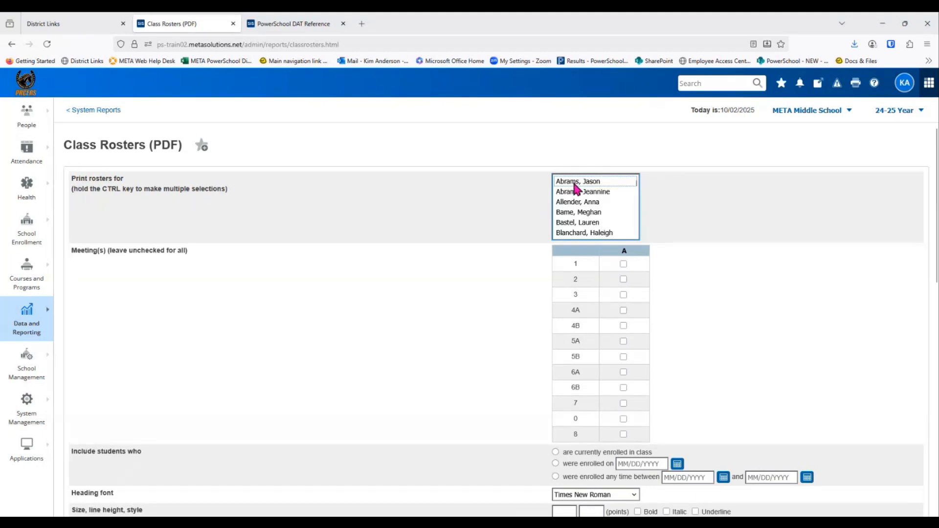
Step: Select the first two teachers in the list as those to print class rosters for
click(574, 183)
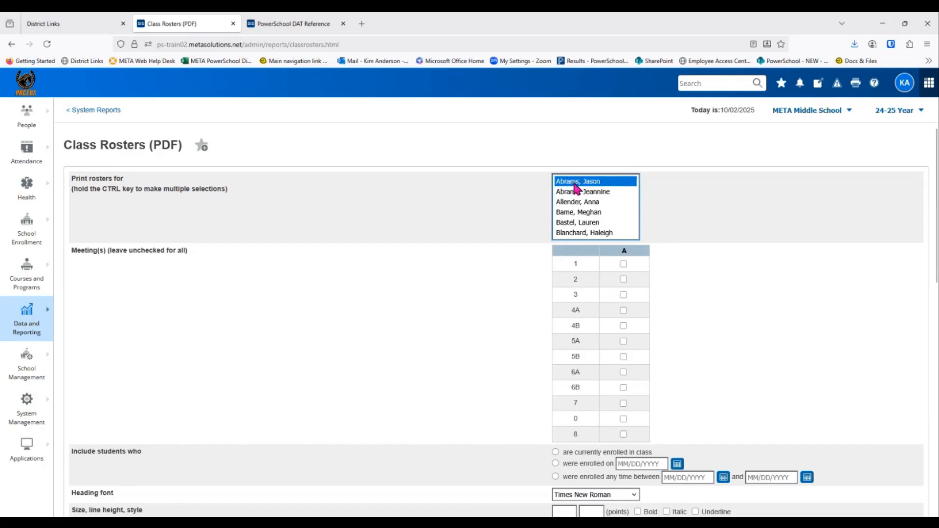
ctrl+click(577, 192)
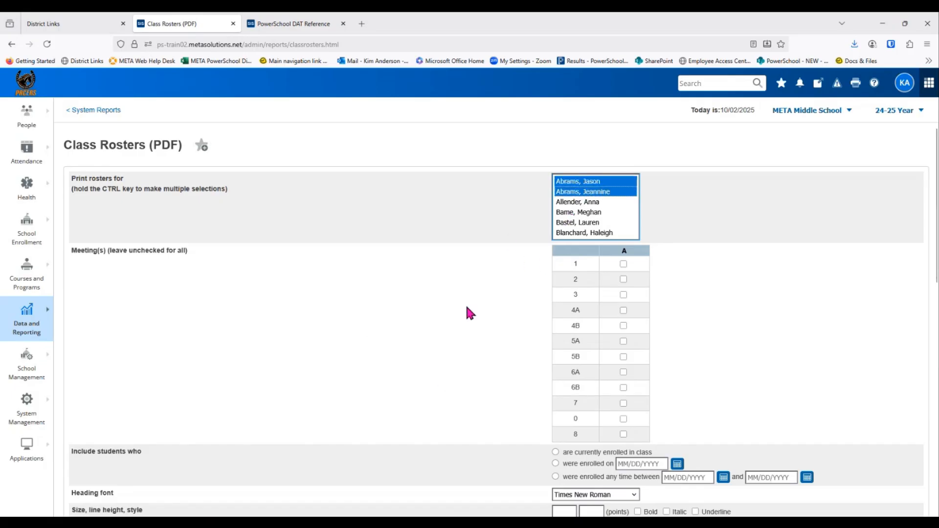
scroll(465, 303, down, 2)
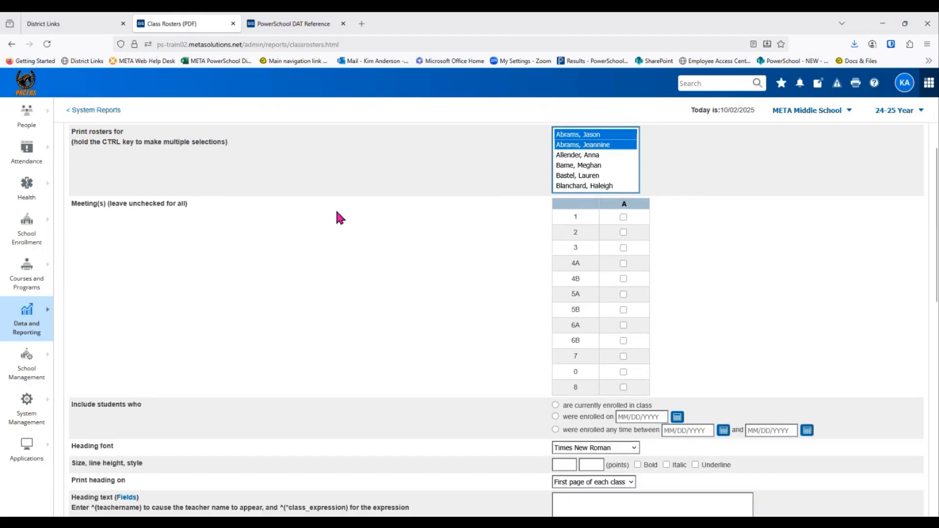
Step: Review the meeting, student enrollment and heading font options of the Class Rosters (PDF) report
scroll(527, 237, down, 2)
scroll(535, 228, up, 1)
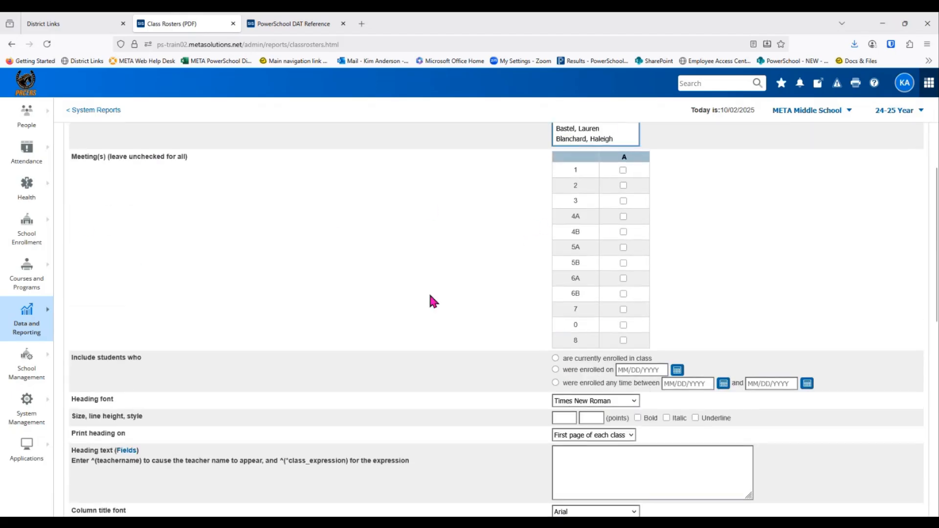
scroll(433, 301, down, 3)
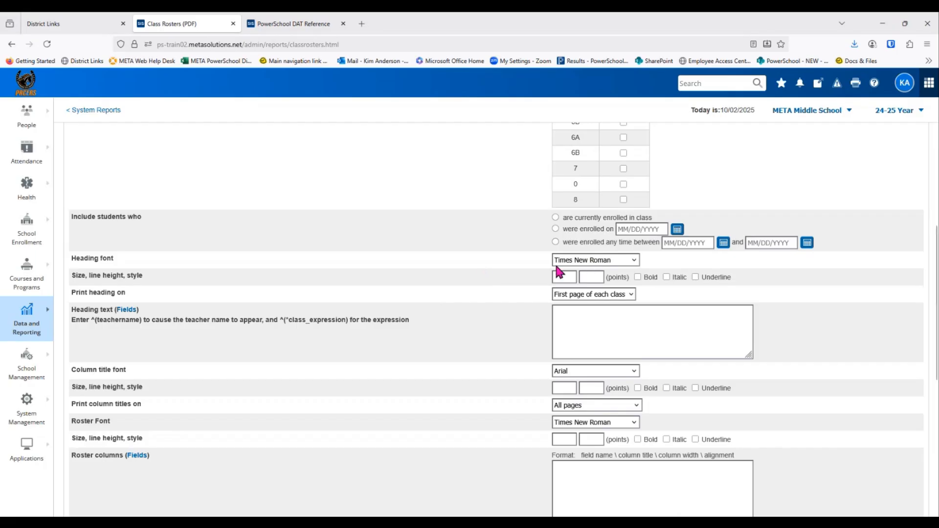
click(631, 257)
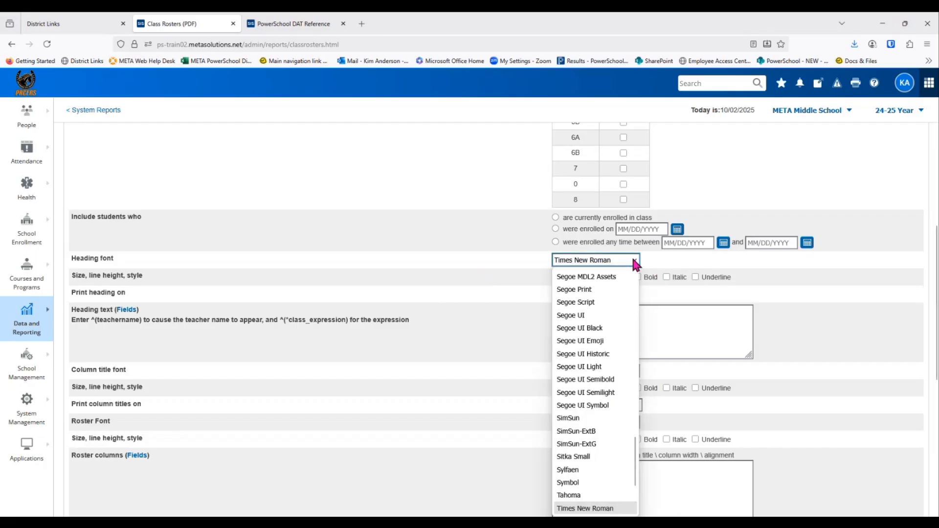
click(356, 343)
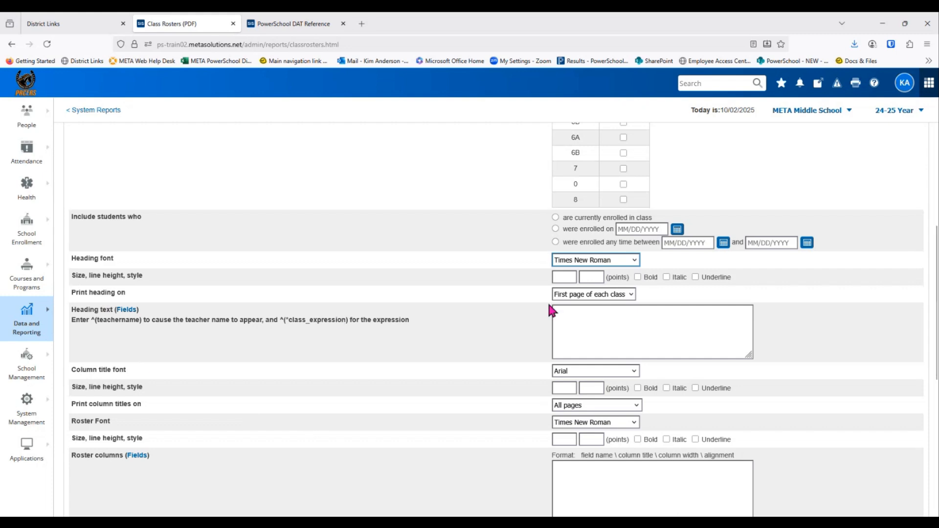
Step: Review the choices for which pages print the heading and the list of section fields available for the heading text
click(630, 296)
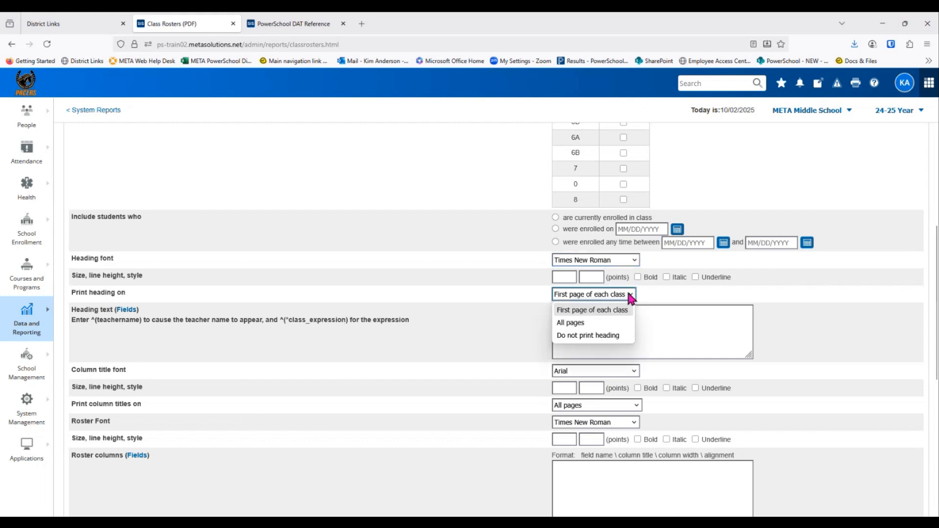
click(631, 295)
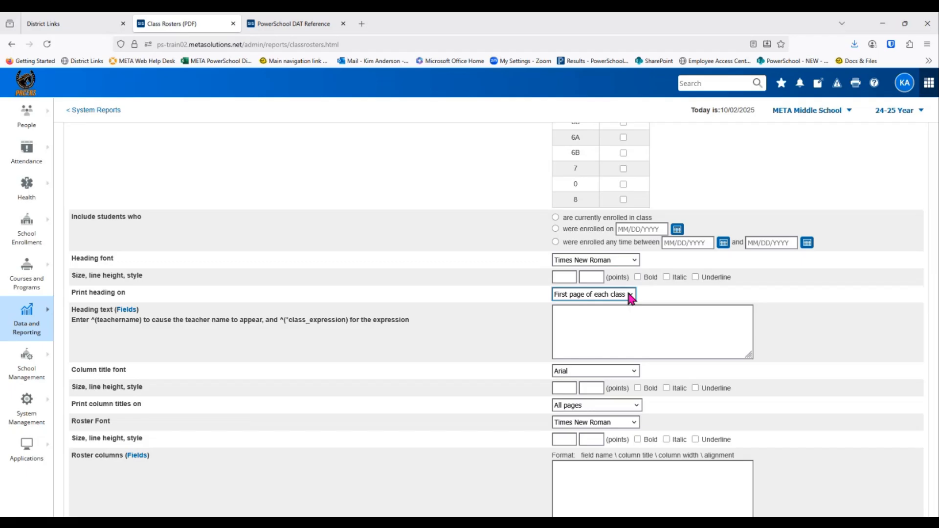
click(630, 295)
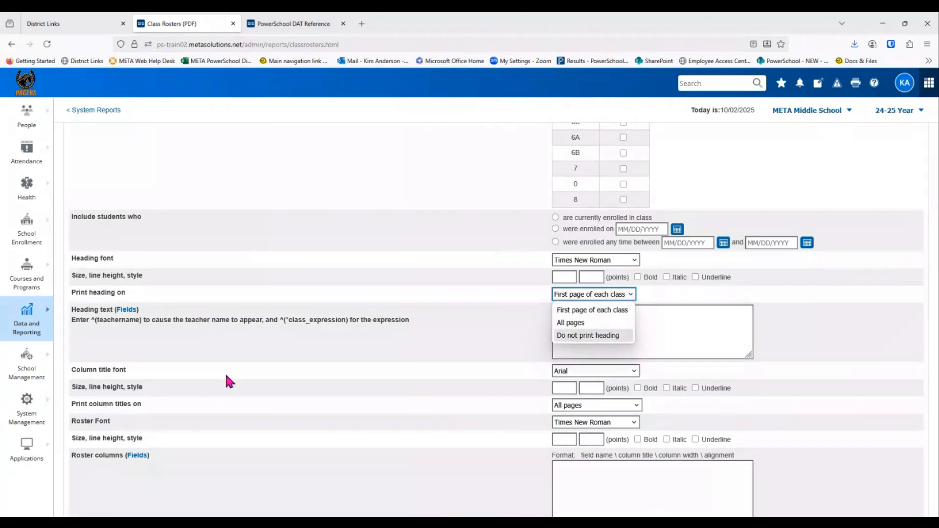
click(404, 291)
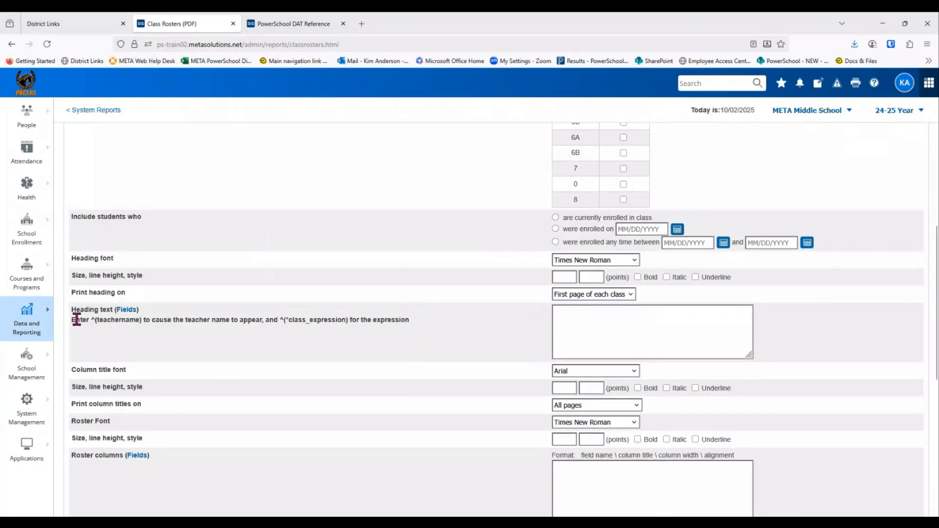
click(124, 311)
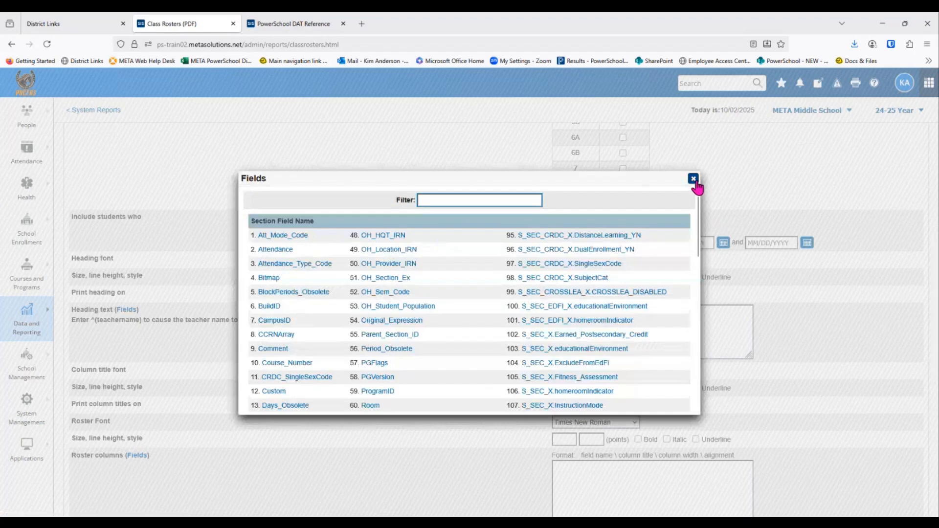
click(694, 179)
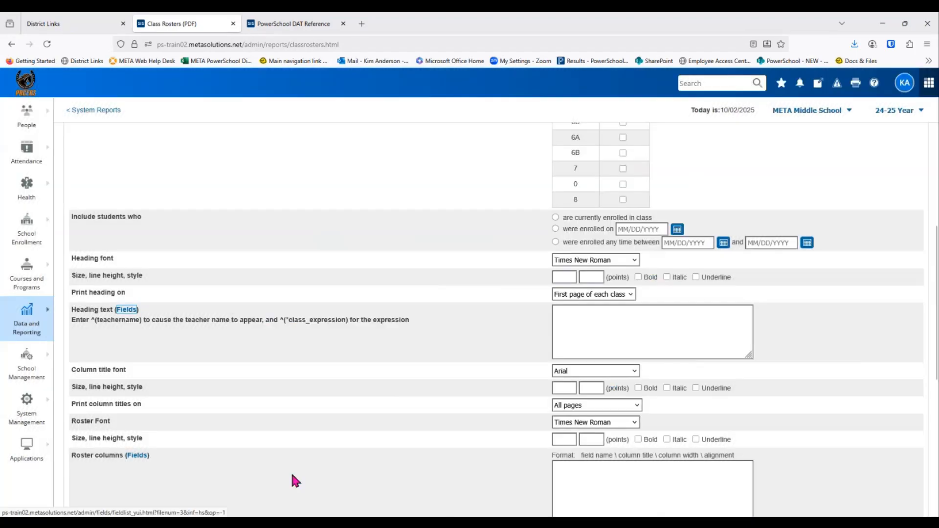
Step: Examine the remaining column, page, watermark and print-timing settings of the roster report, and return to the Start Page without submitting it
scroll(298, 419, down, 3)
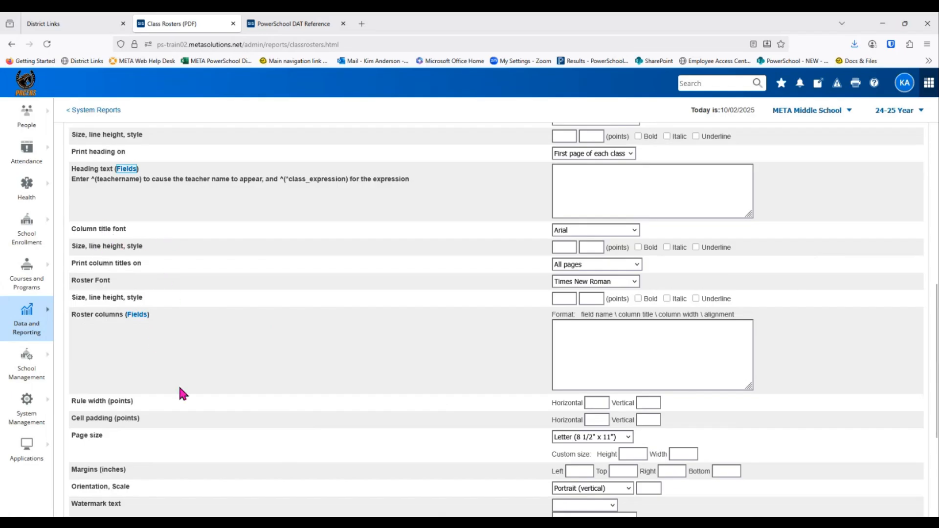
scroll(221, 331, down, 2)
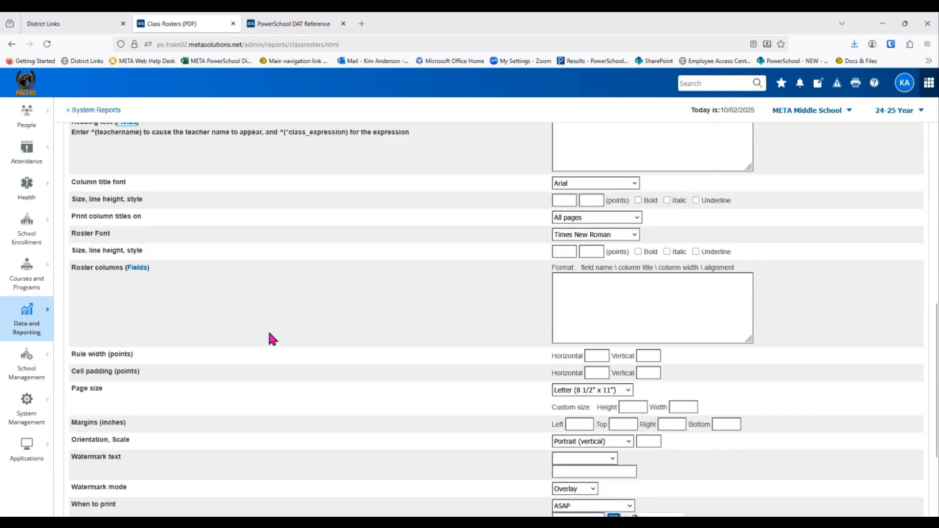
scroll(268, 337, down, 4)
scroll(275, 333, down, 2)
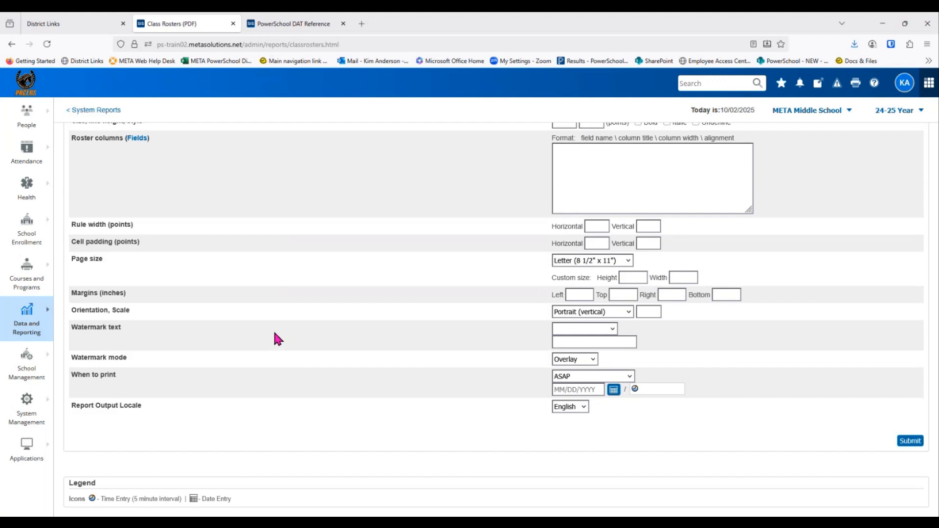
scroll(274, 333, up, 15)
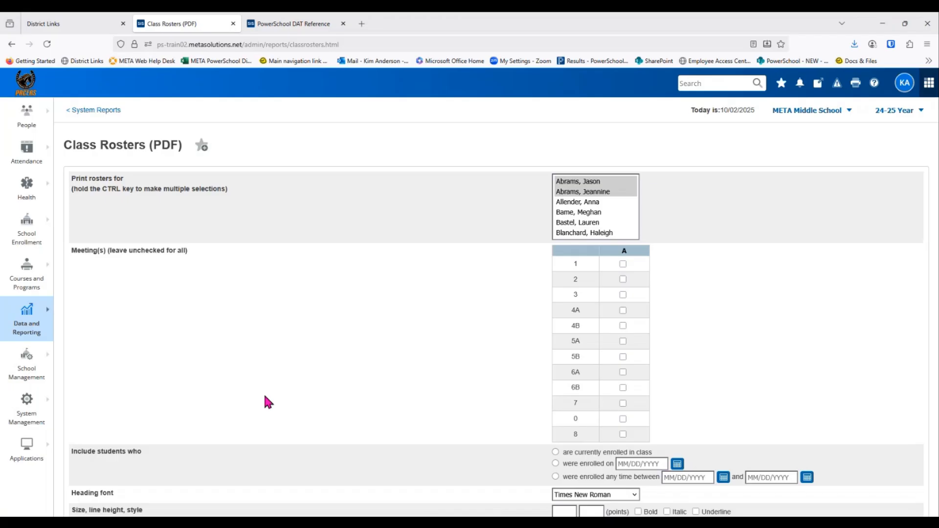
click(94, 112)
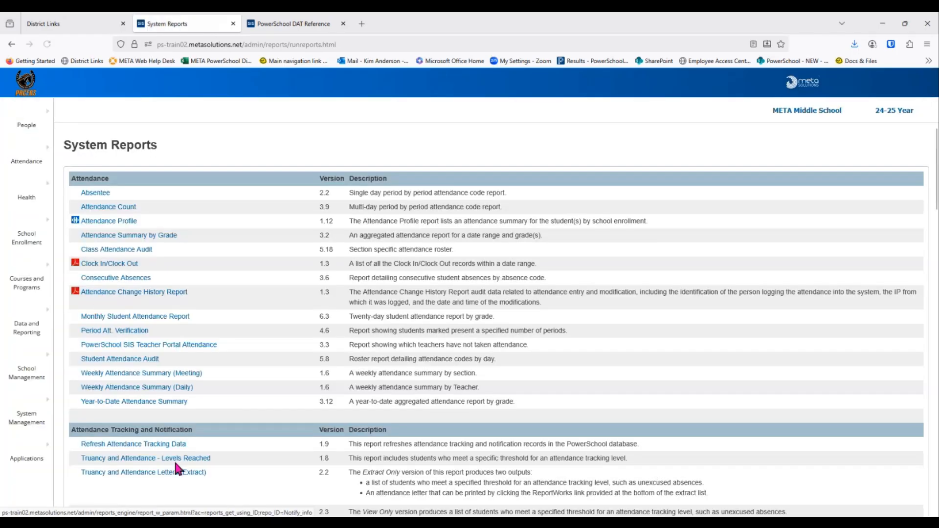
click(26, 84)
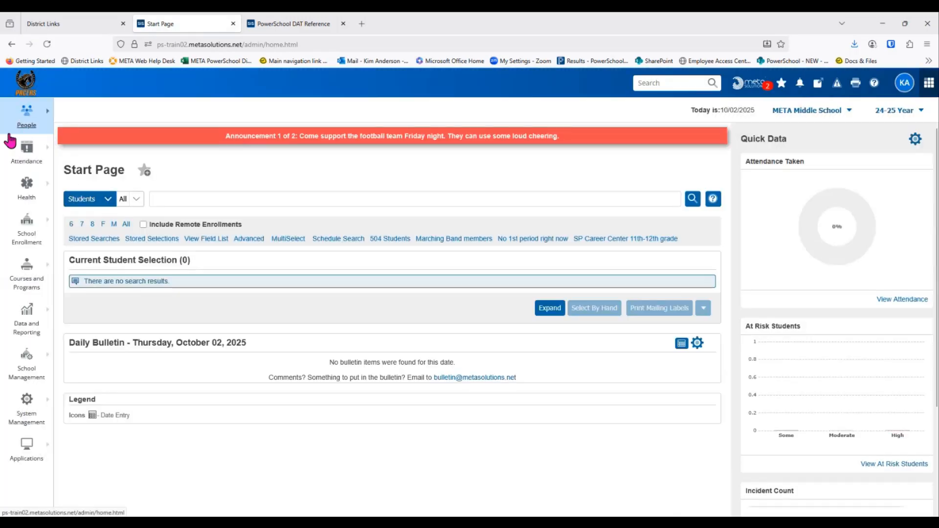
Step: Open Teacher Schedules from the staff management functions and show the first listed teacher's Daily Attendance class roster
click(28, 117)
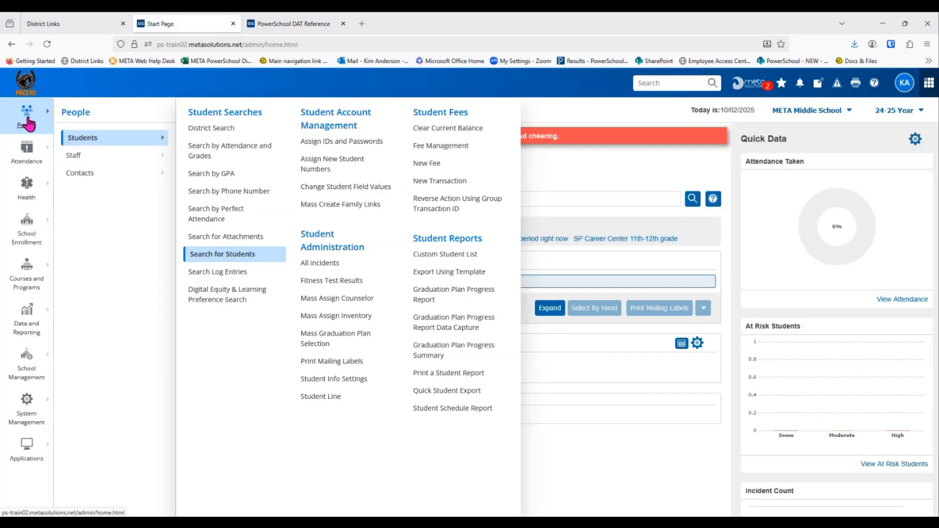
mouse_move(93, 161)
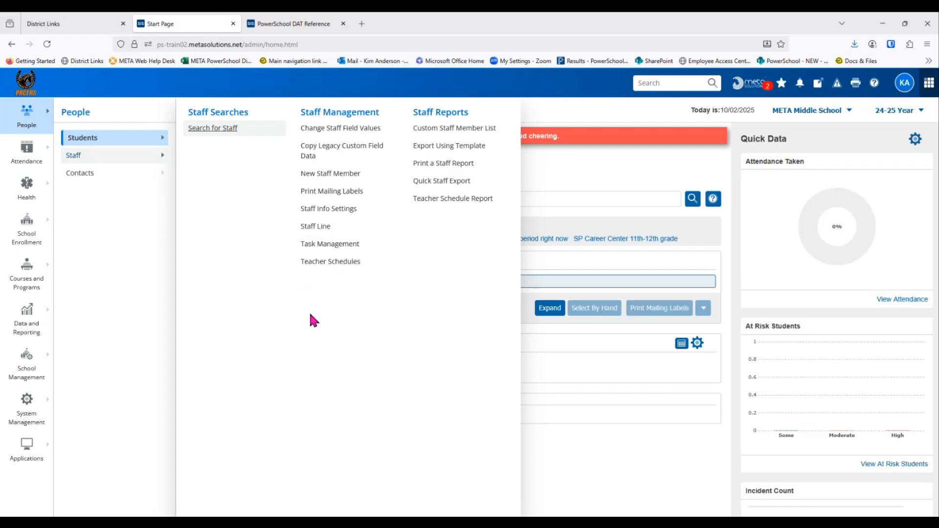
click(319, 264)
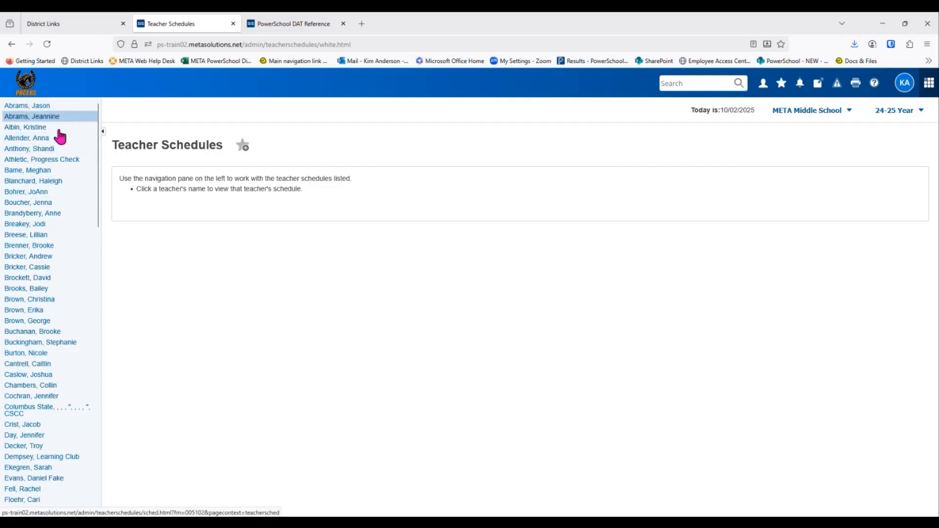
click(32, 106)
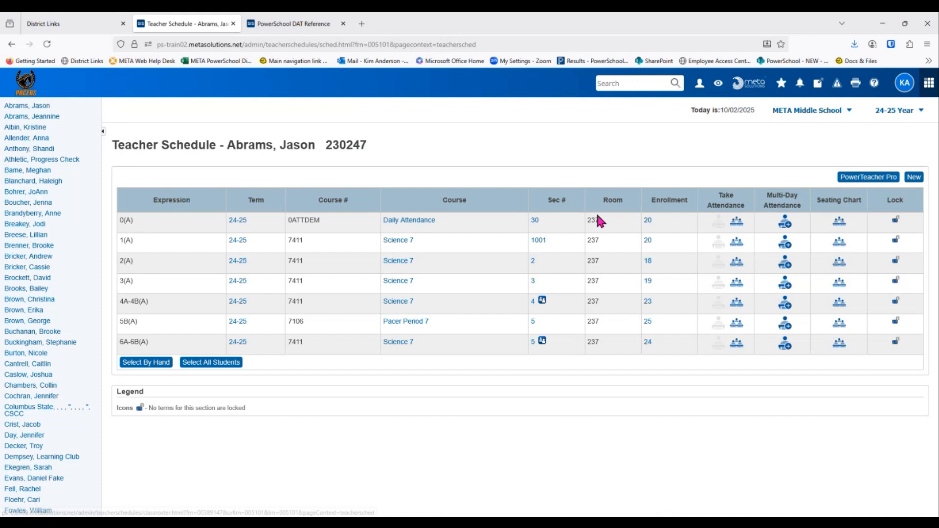
click(647, 220)
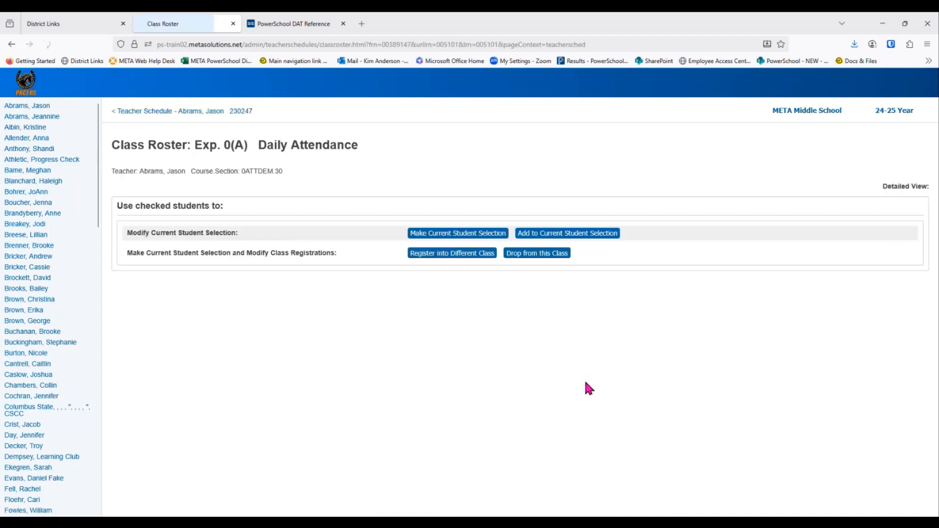
Step: Examine the roster's student list, filters and the actions available for the checked students
scroll(403, 343, down, 3)
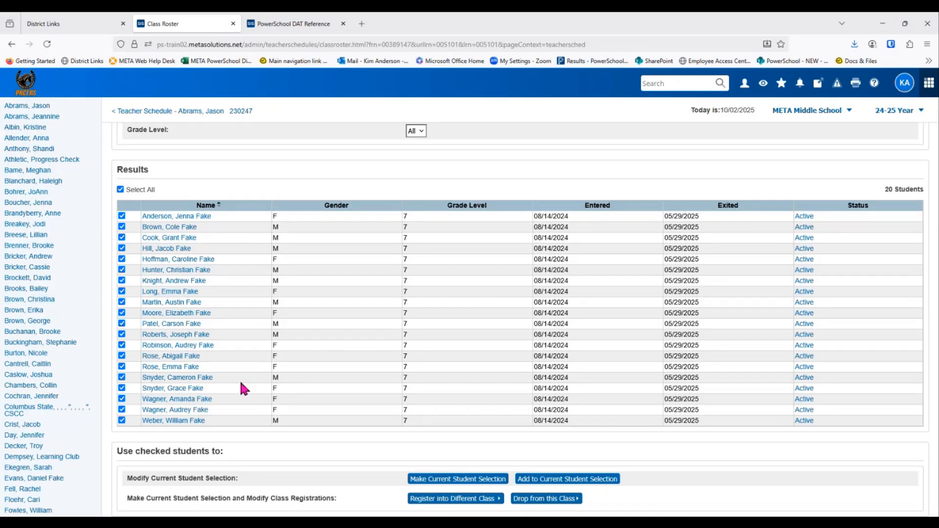
scroll(241, 383, down, 1)
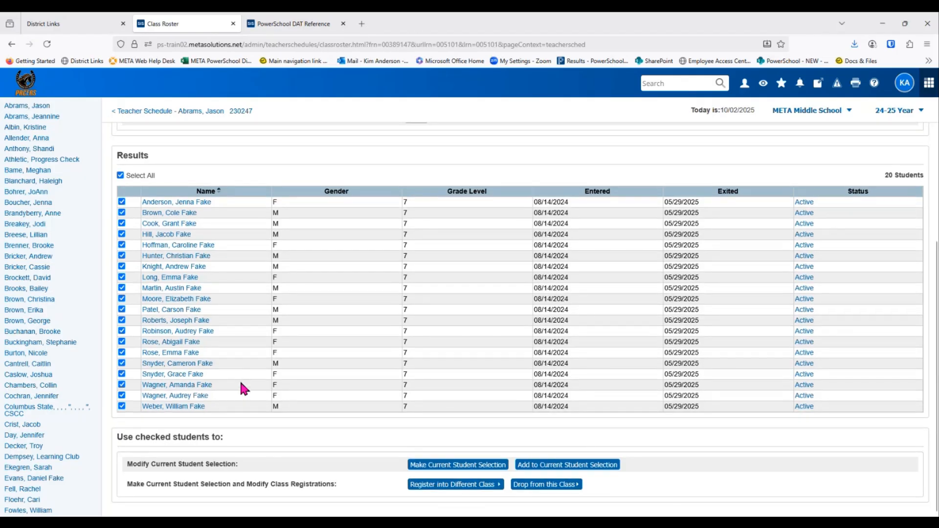
scroll(241, 382, up, 3)
scroll(240, 382, down, 3)
scroll(365, 339, up, 3)
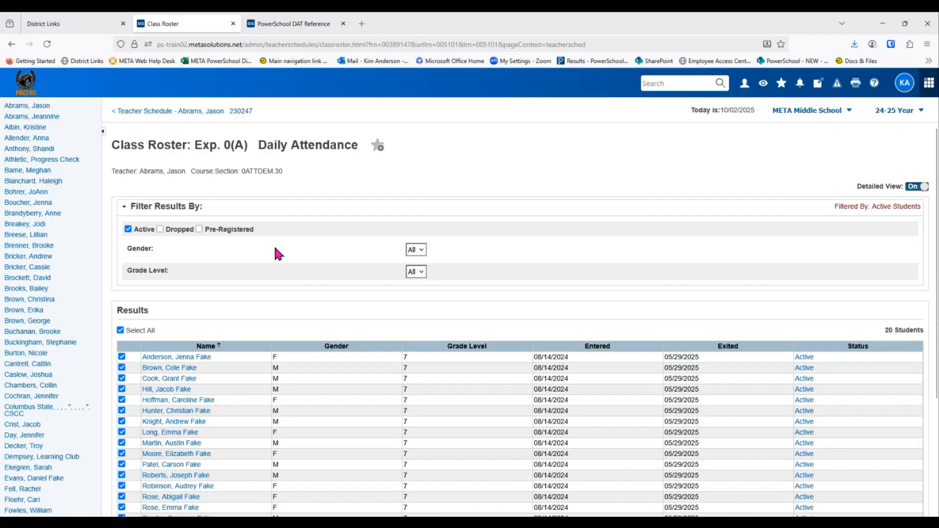
Step: Return to the Start Page and reopen the first teacher's Daily Attendance class roster through Teacher Schedules
click(39, 106)
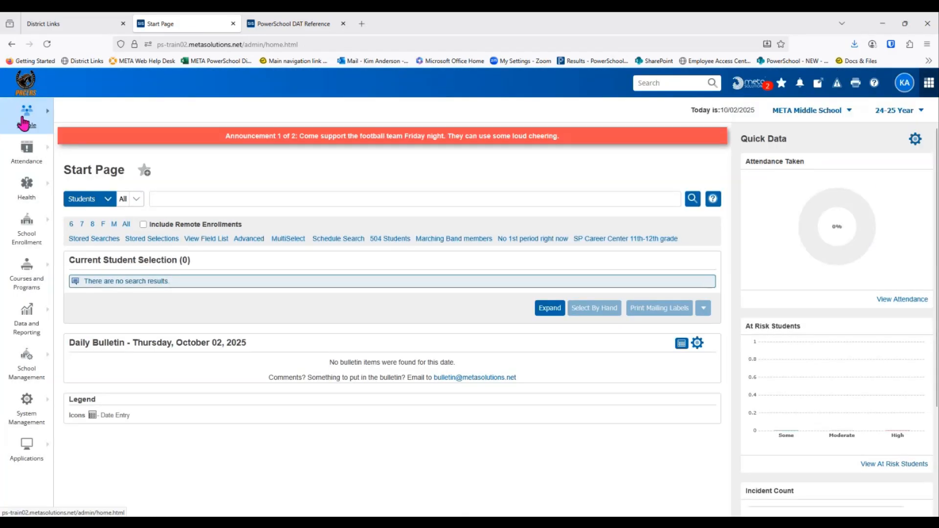
click(23, 123)
mouse_move(60, 164)
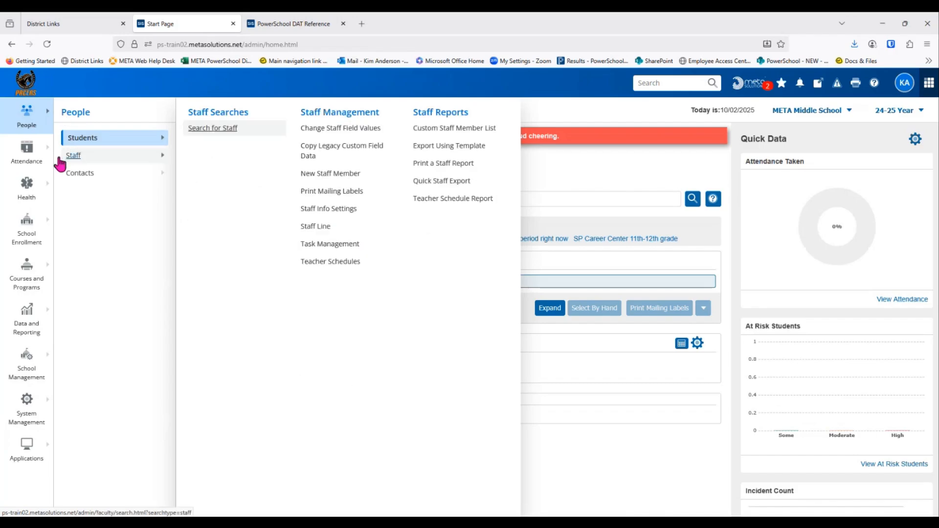
click(326, 262)
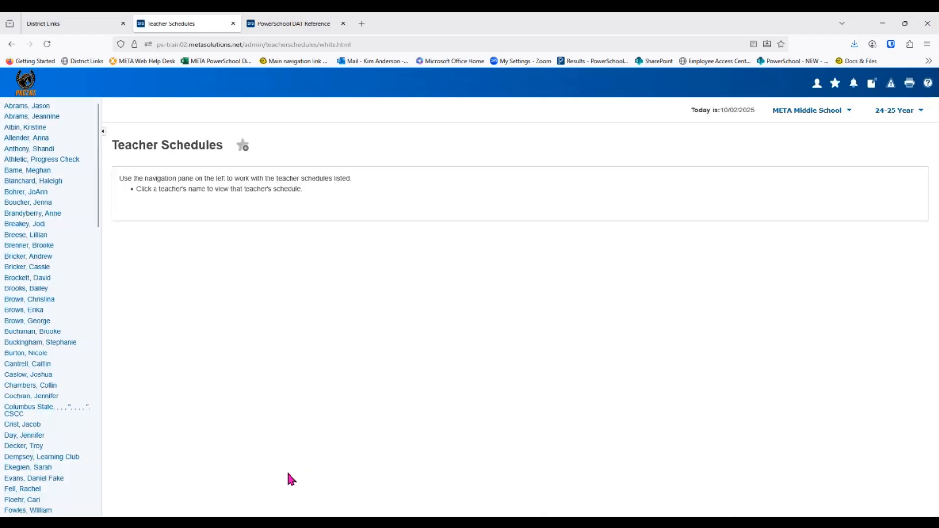
click(24, 105)
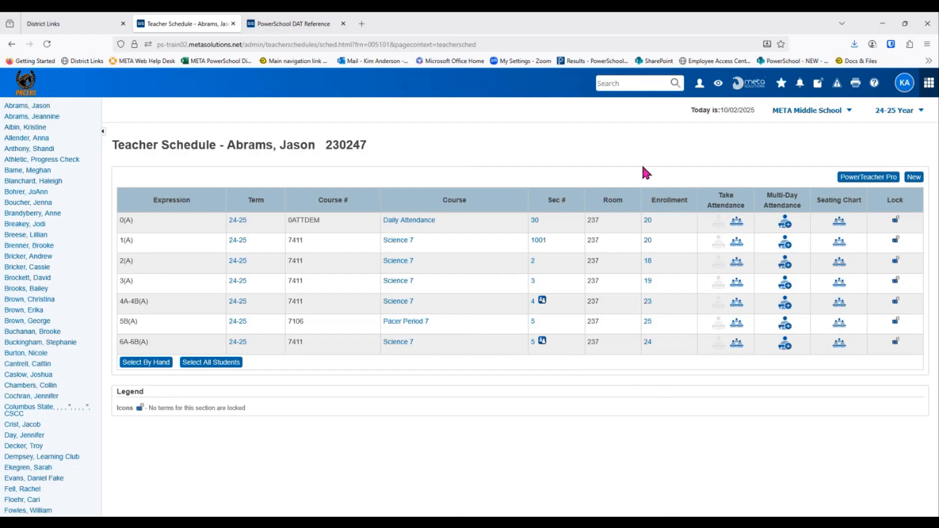
click(647, 221)
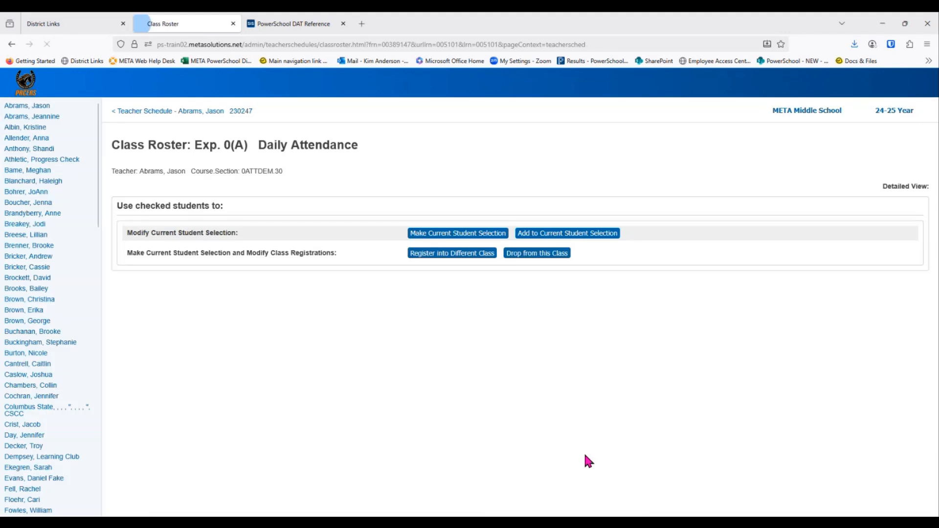
Step: Review the reopened Daily Attendance roster, including its options for modifying the current student selection and class registrations
scroll(526, 412, down, 2)
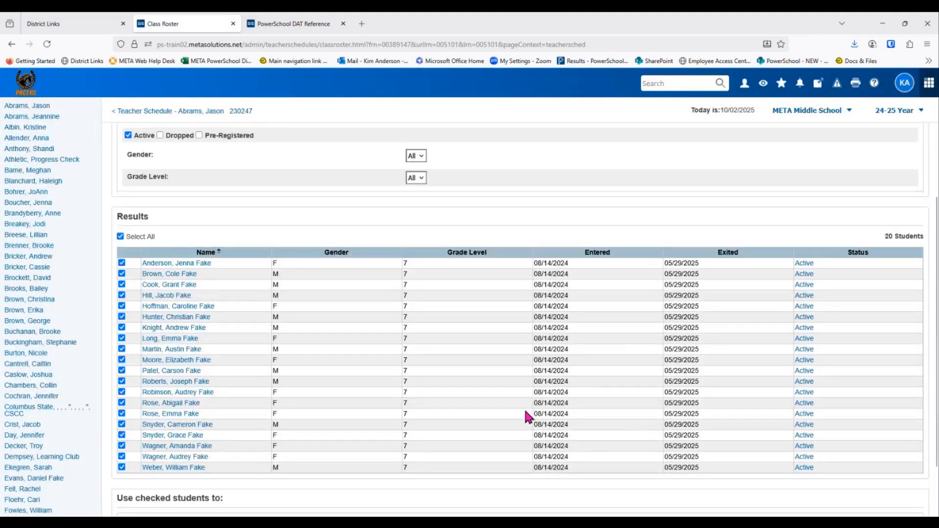
scroll(376, 414, down, 1)
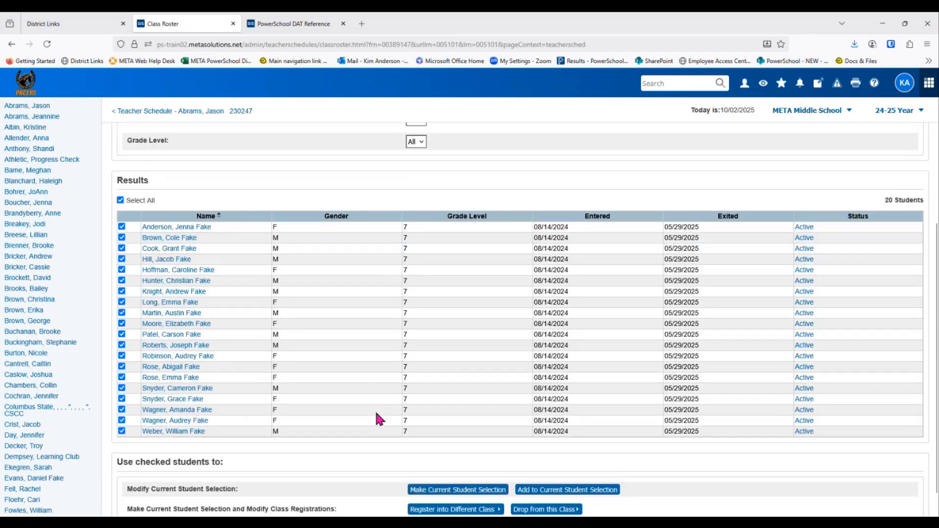
scroll(377, 419, down, 1)
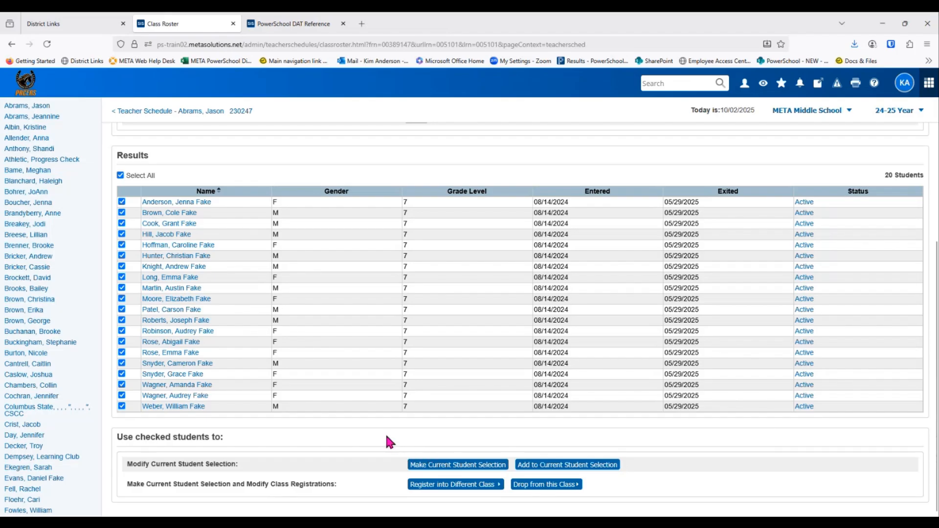
scroll(387, 437, up, 2)
scroll(386, 436, down, 2)
scroll(387, 436, up, 2)
scroll(386, 435, up, 1)
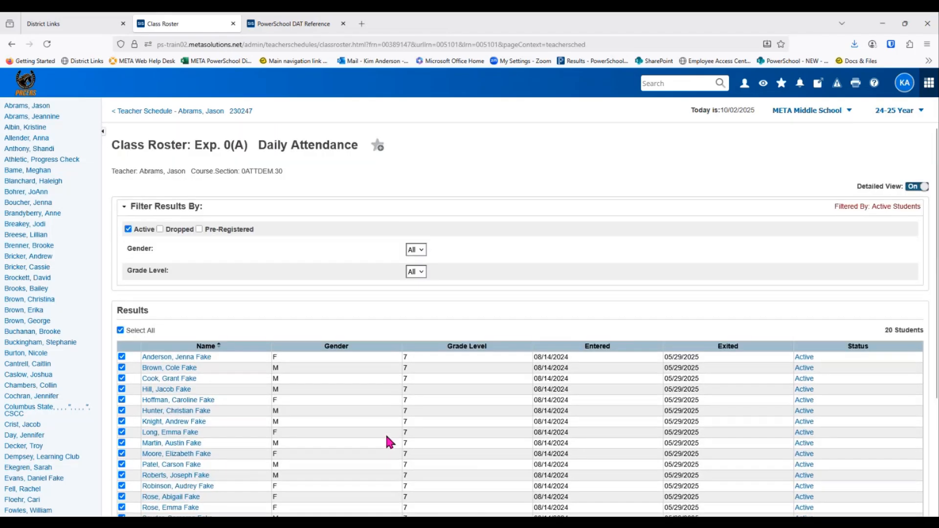
Step: Try to include dropped students in the Daily Attendance roster, and reopen the roster from the teacher's schedule
scroll(386, 437, down, 1)
scroll(386, 437, up, 1)
click(160, 230)
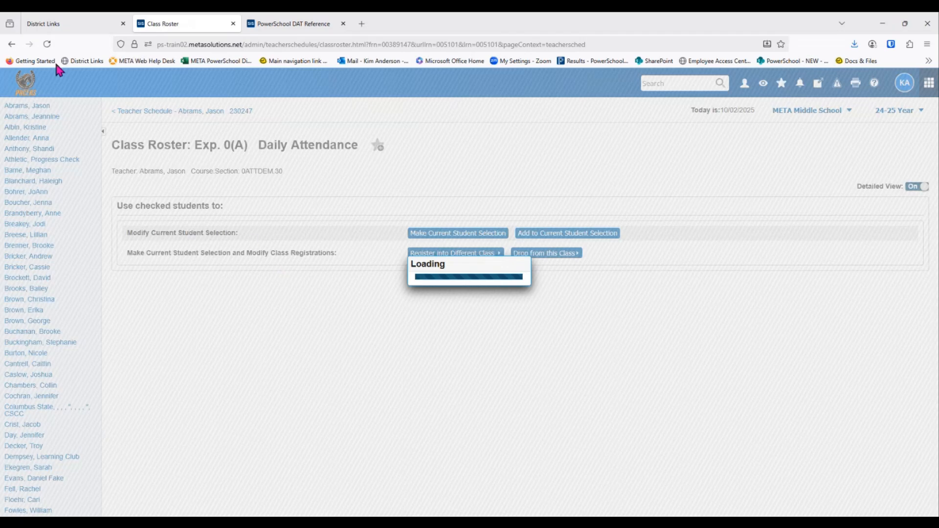
click(12, 45)
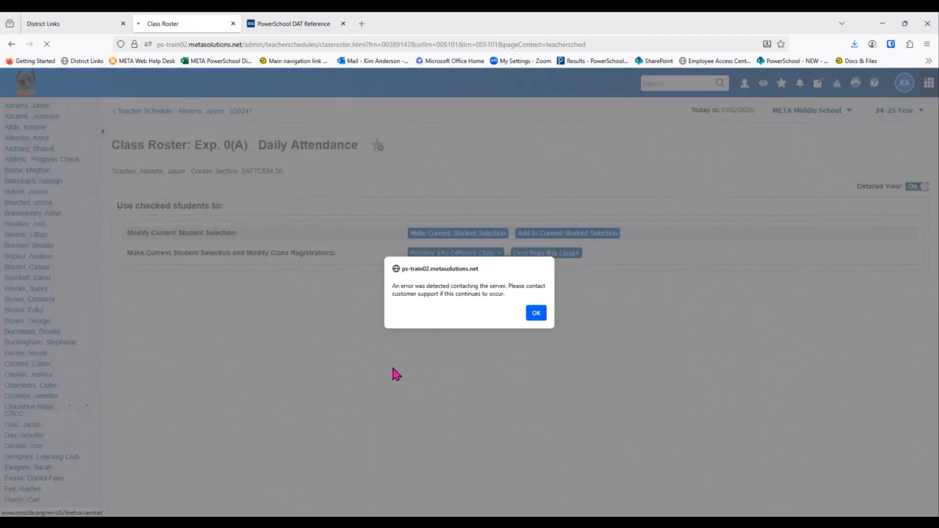
click(535, 311)
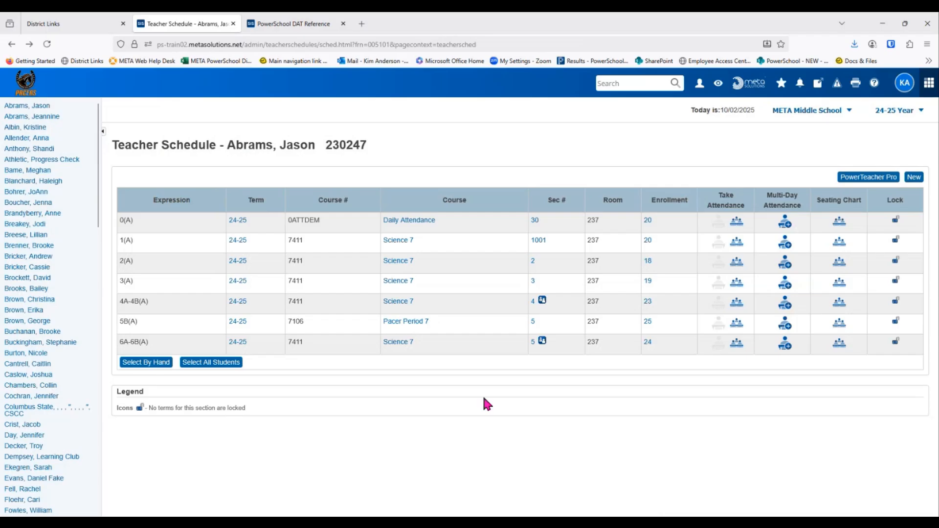
click(647, 221)
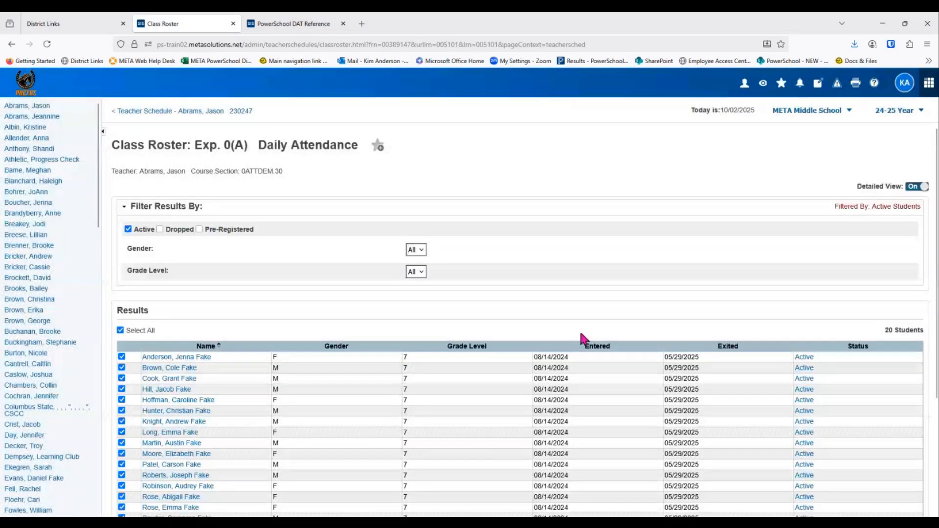
Step: Compare the Daily Attendance roster with Detailed View off and on, and review its filters and student list
scroll(579, 340, down, 3)
scroll(575, 343, up, 3)
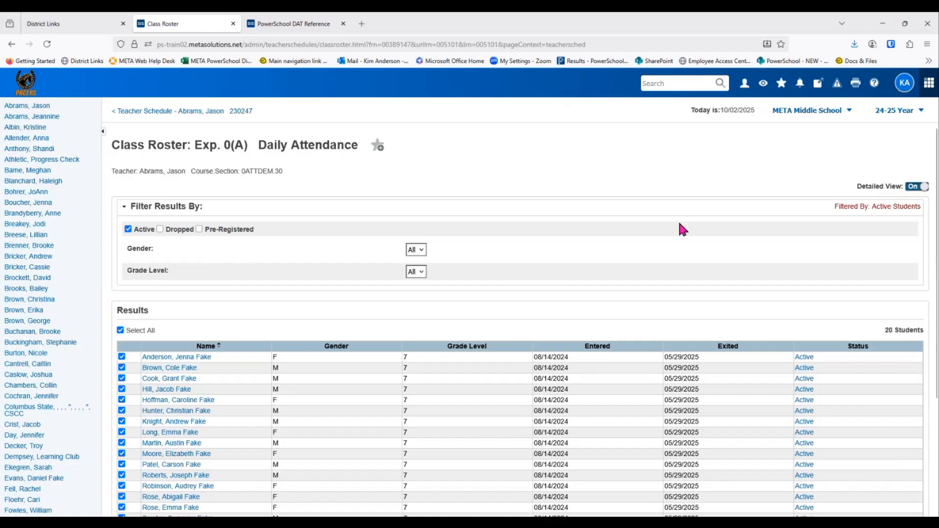
click(916, 187)
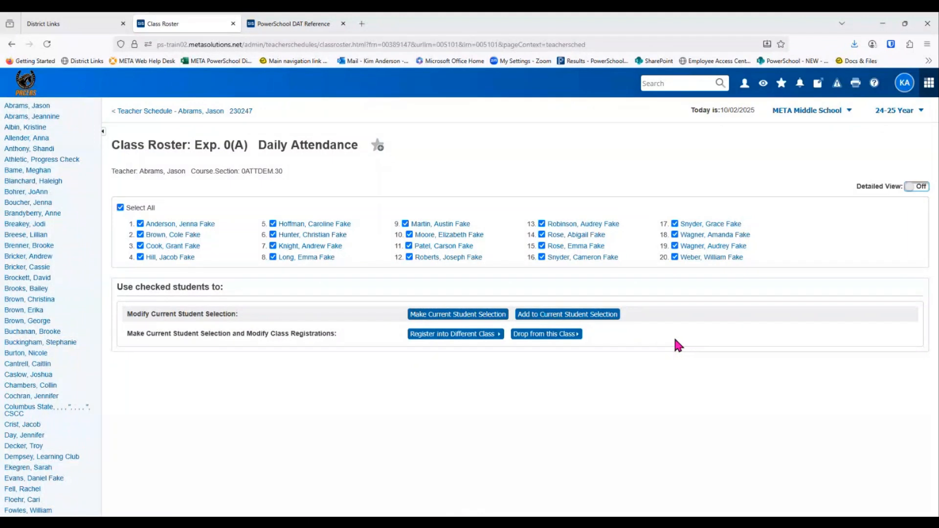
click(917, 187)
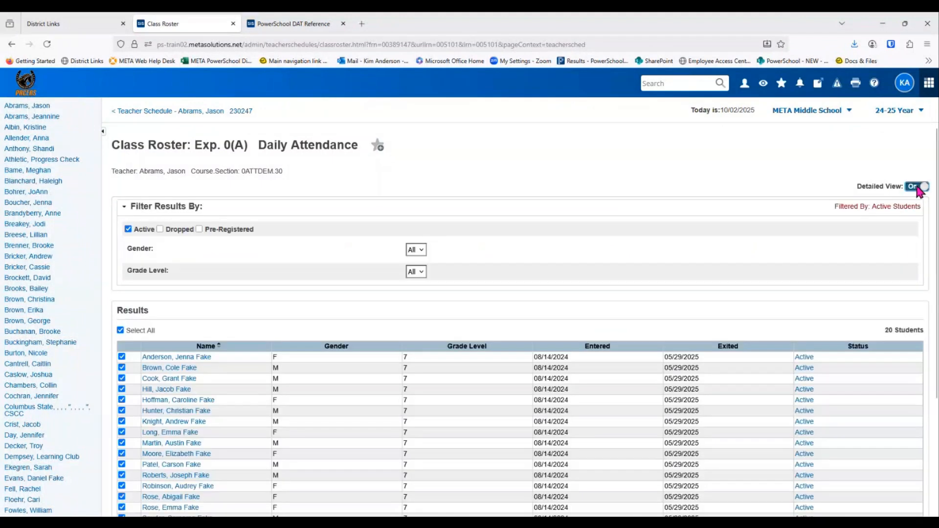
scroll(536, 434, down, 2)
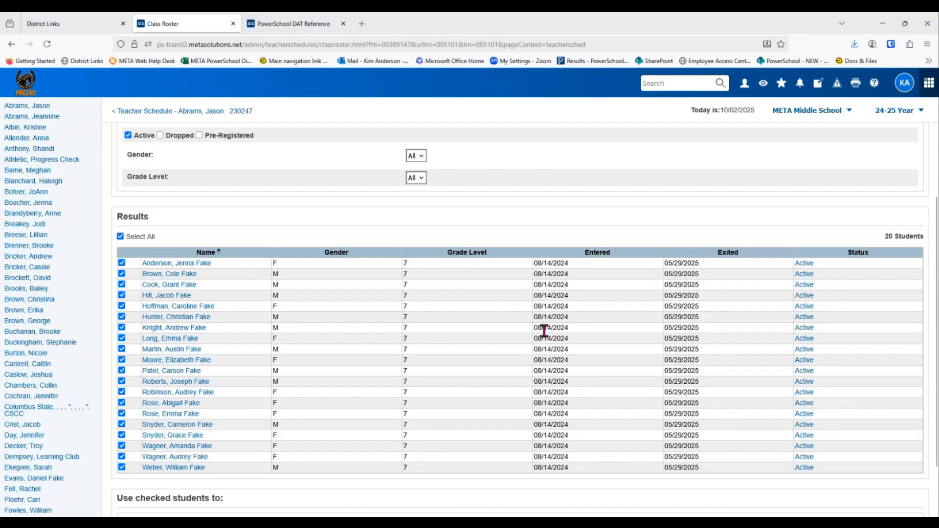
scroll(542, 329, down, 1)
scroll(562, 322, up, 2)
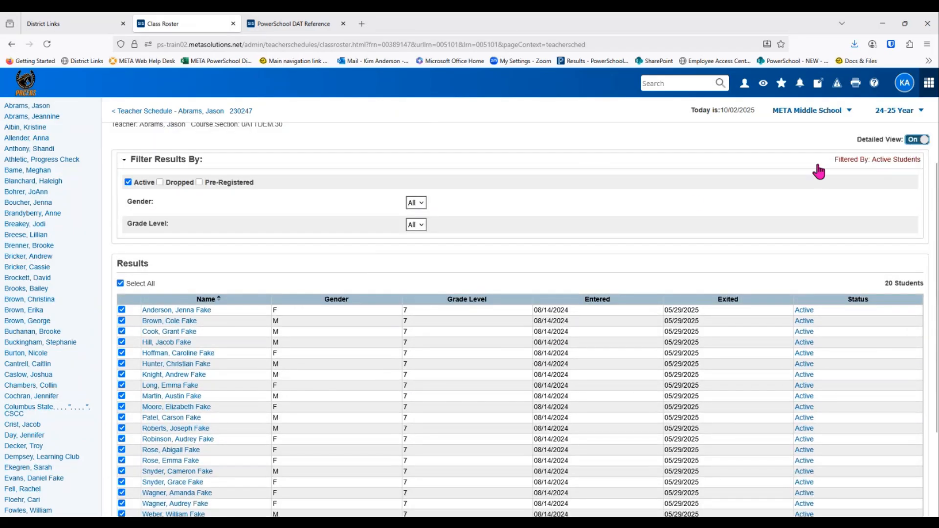
scroll(696, 206, up, 1)
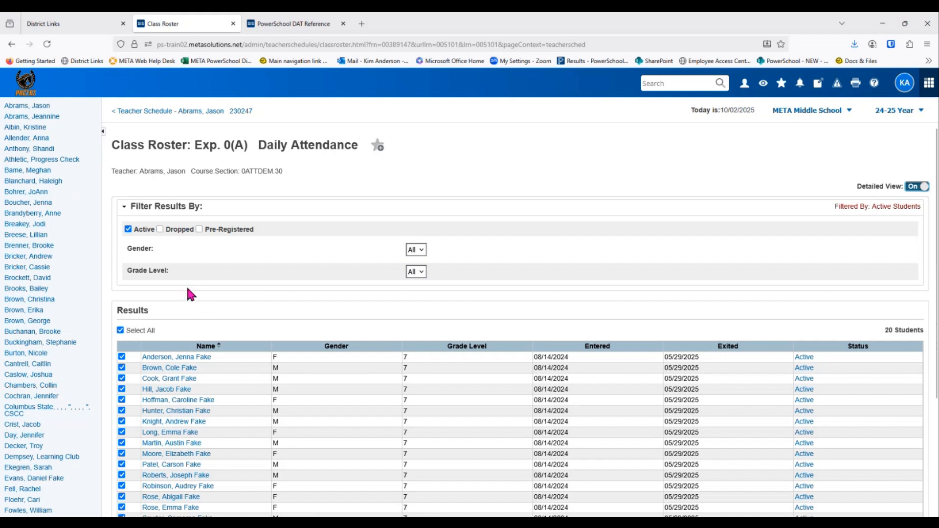
Step: Return to the Start Page, open the Enrollment Summary for META Middle School and check which views it offers
click(21, 96)
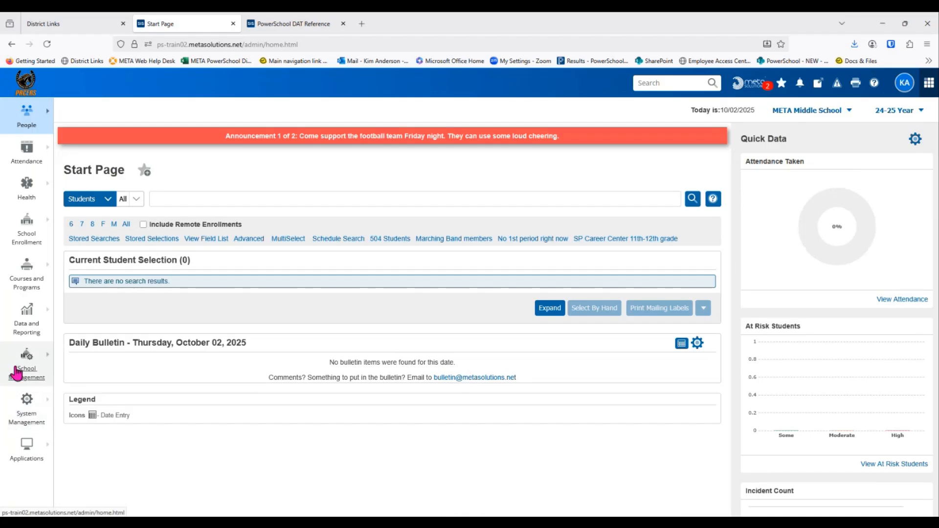
click(26, 239)
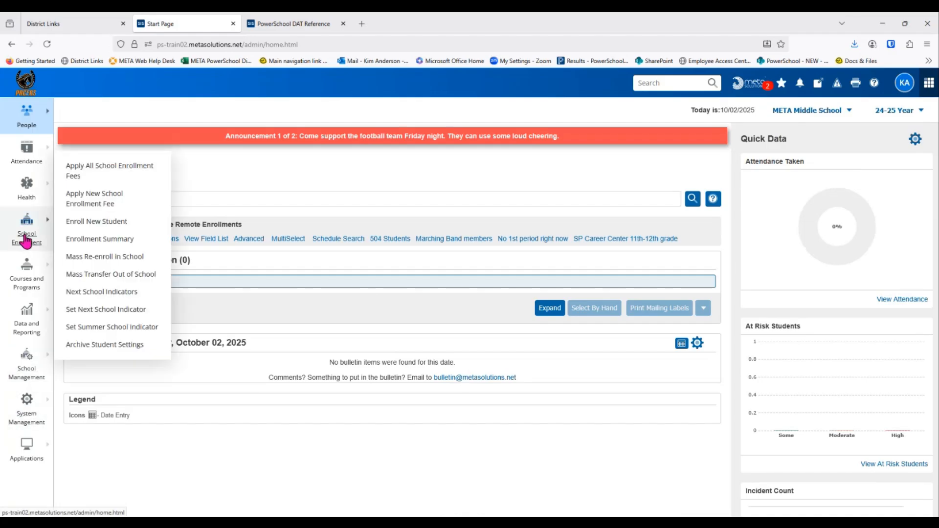
click(95, 240)
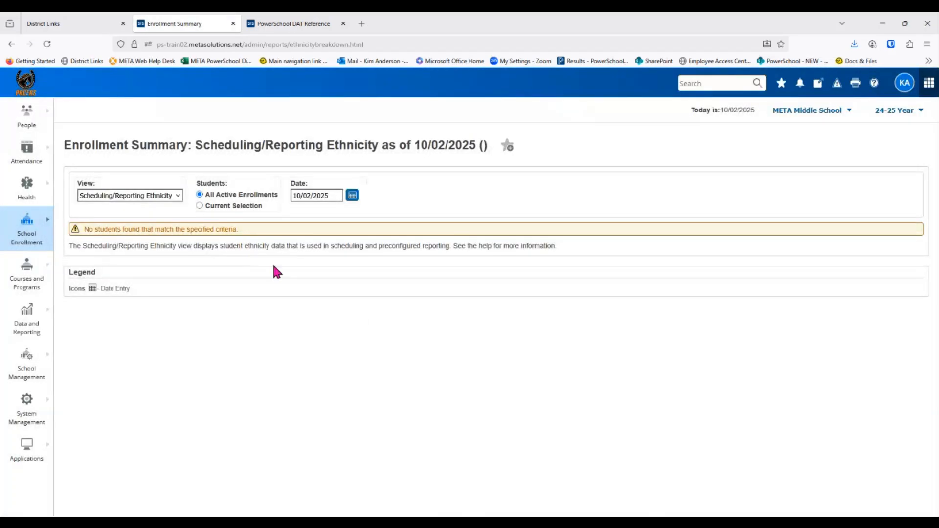
click(180, 196)
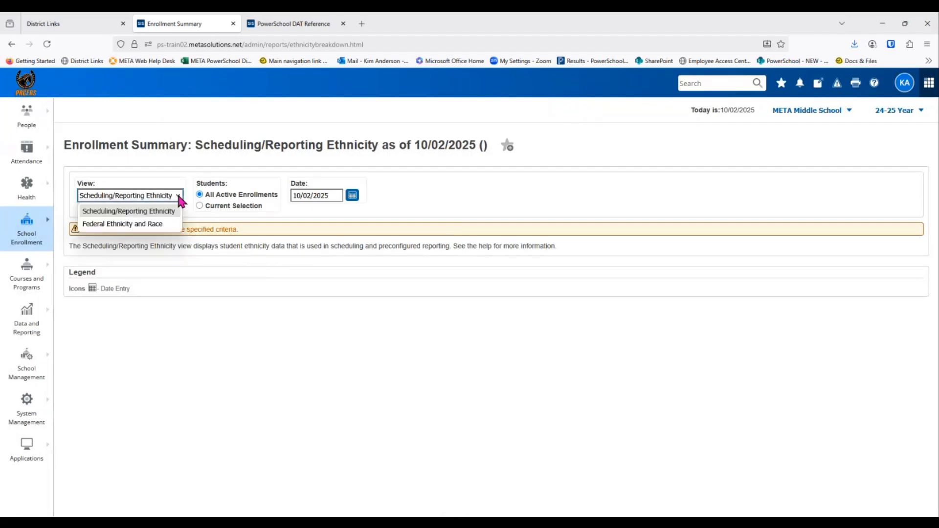
click(180, 196)
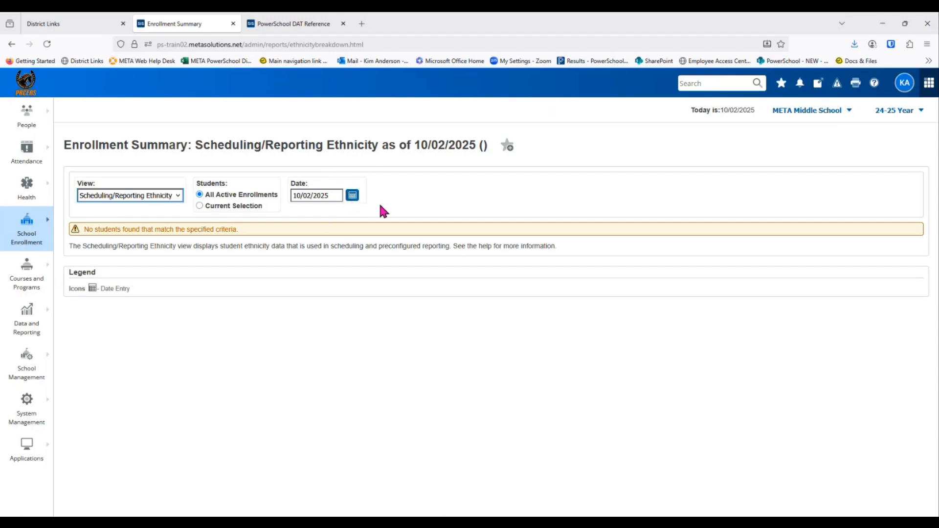
Step: Switch to META High School and display its Enrollment Summary in the Federal Ethnicity and Race view
click(800, 112)
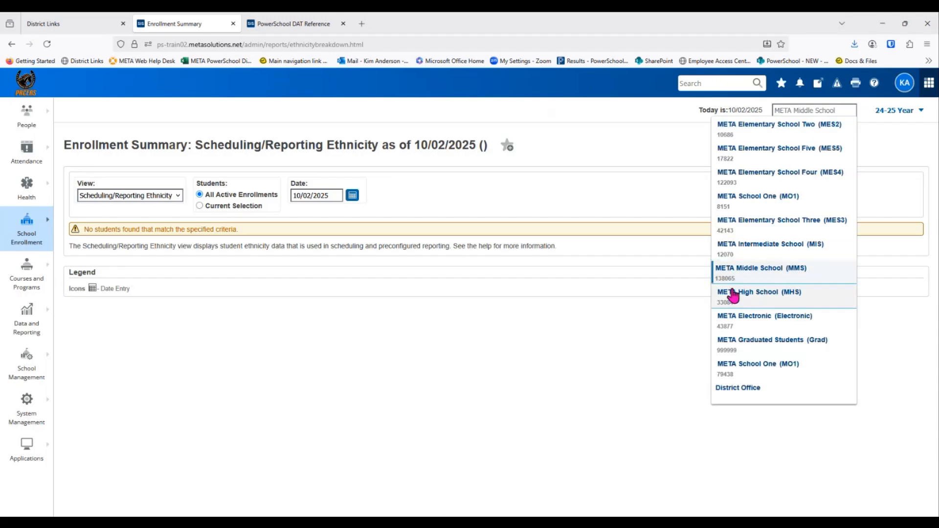
click(732, 294)
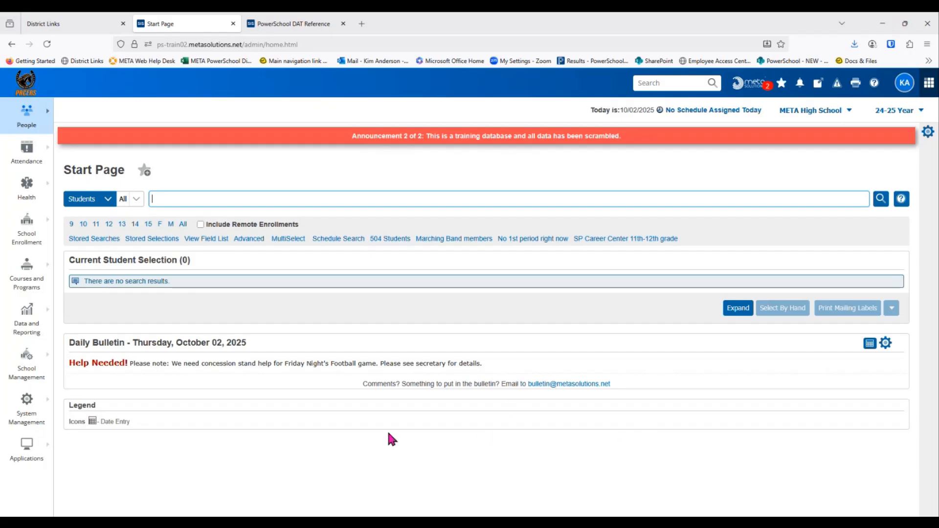
click(26, 238)
click(71, 239)
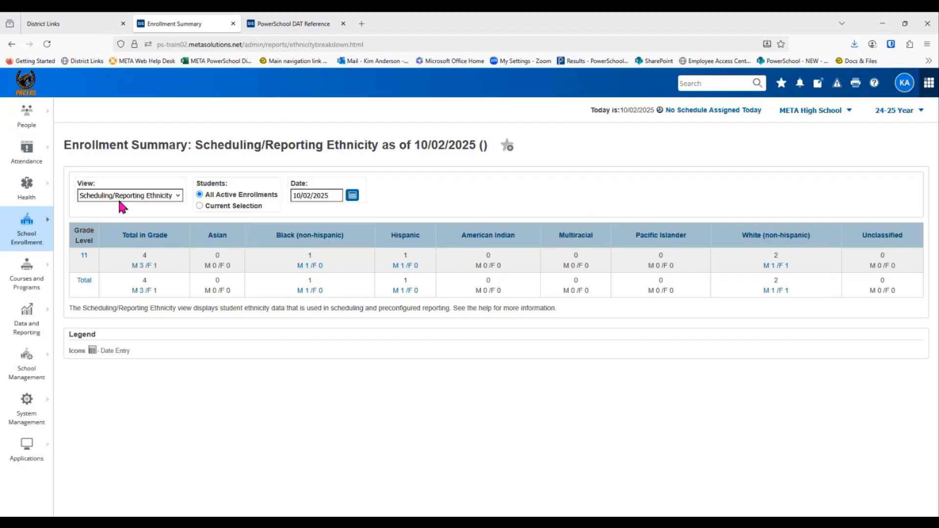
click(156, 196)
click(154, 222)
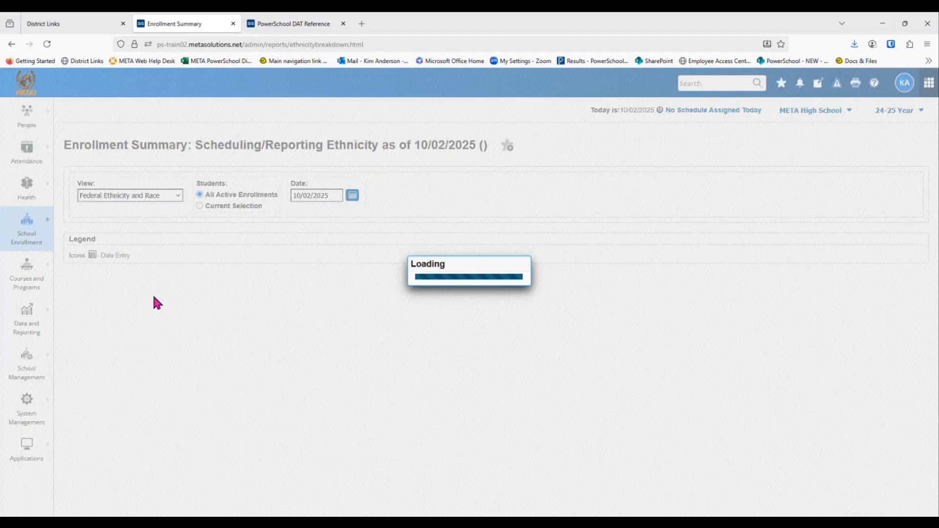